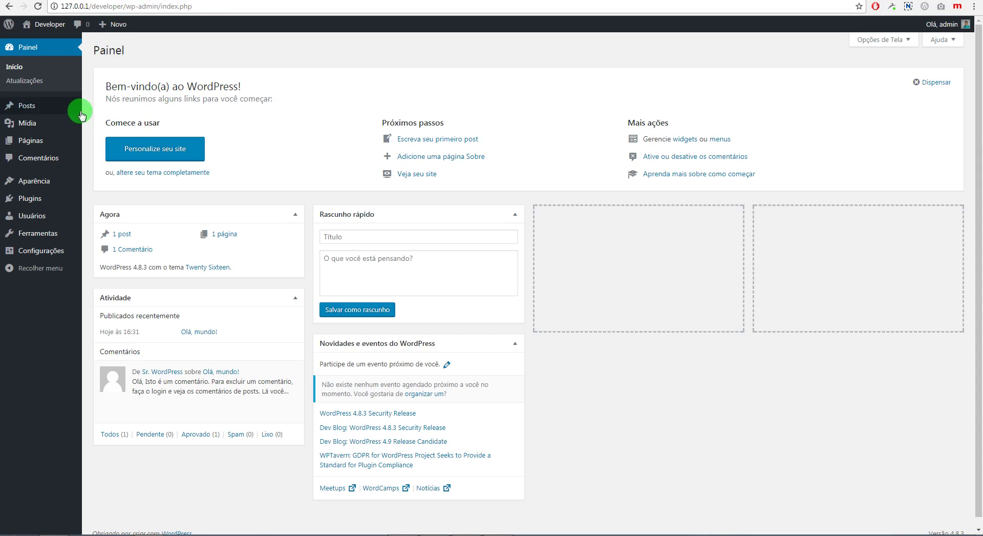
Find the AddFunc Head & Footer Code plugin by searching for "head code", then install and activate it.
{"action": "mouse_move", "coordinate": [44, 206]}
{"action": "left_click", "coordinate": [97, 214]}
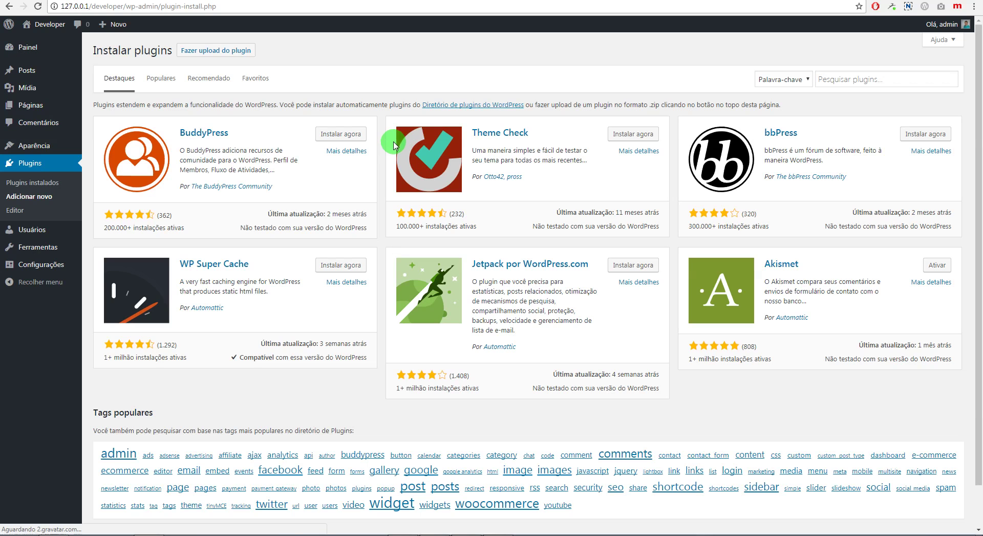
{"action": "left_click", "coordinate": [841, 72]}
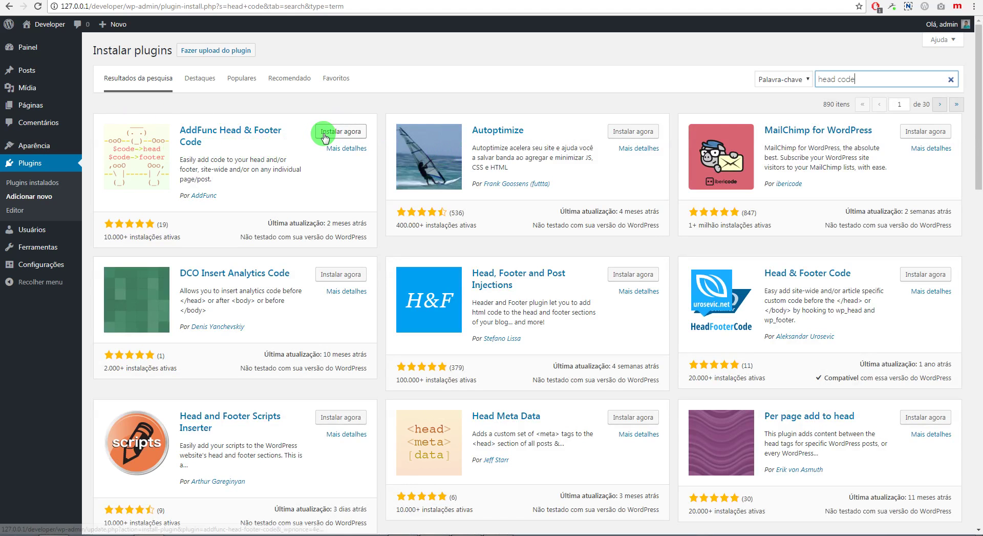
{"action": "left_click", "coordinate": [324, 134]}
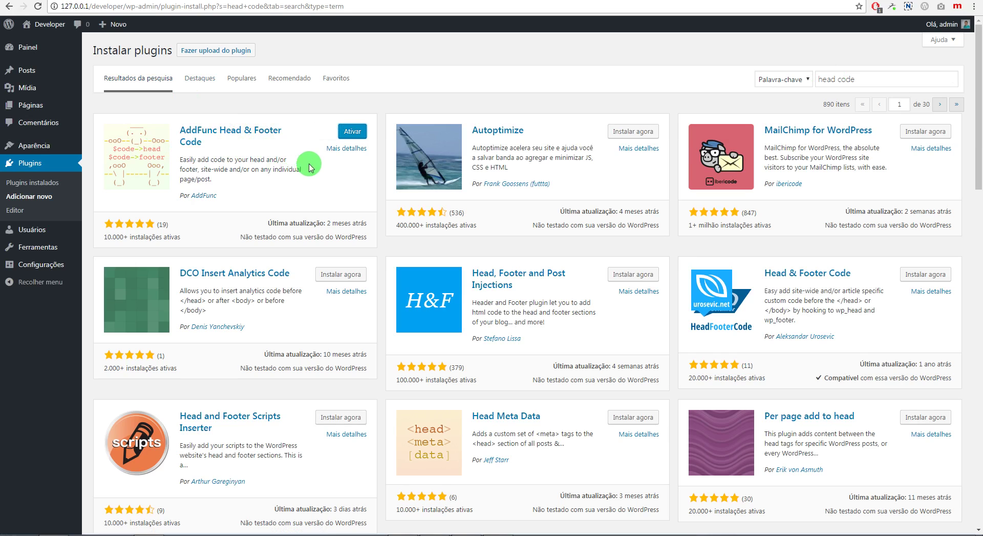
{"action": "left_click", "coordinate": [352, 131]}
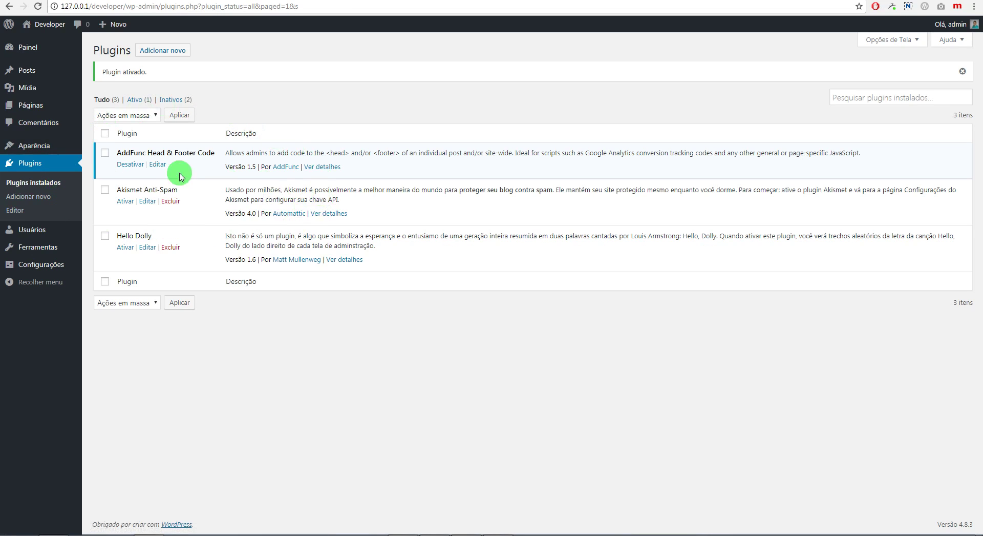
In the Head & Footer Code settings, paste the Font Awesome 4.7.0 stylesheet link tag into the Site-wide Head Code.
{"action": "mouse_move", "coordinate": [41, 264]}
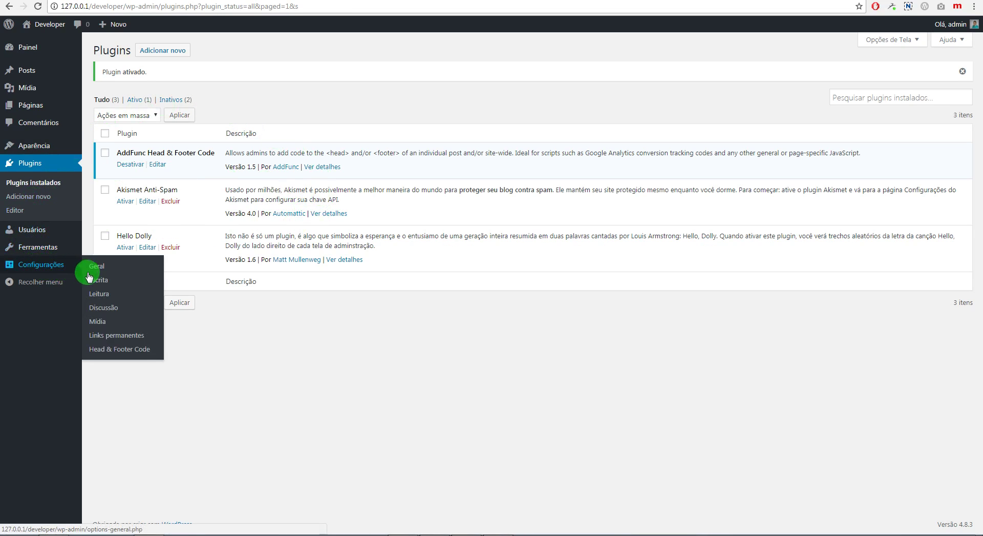
{"action": "left_click", "coordinate": [119, 350]}
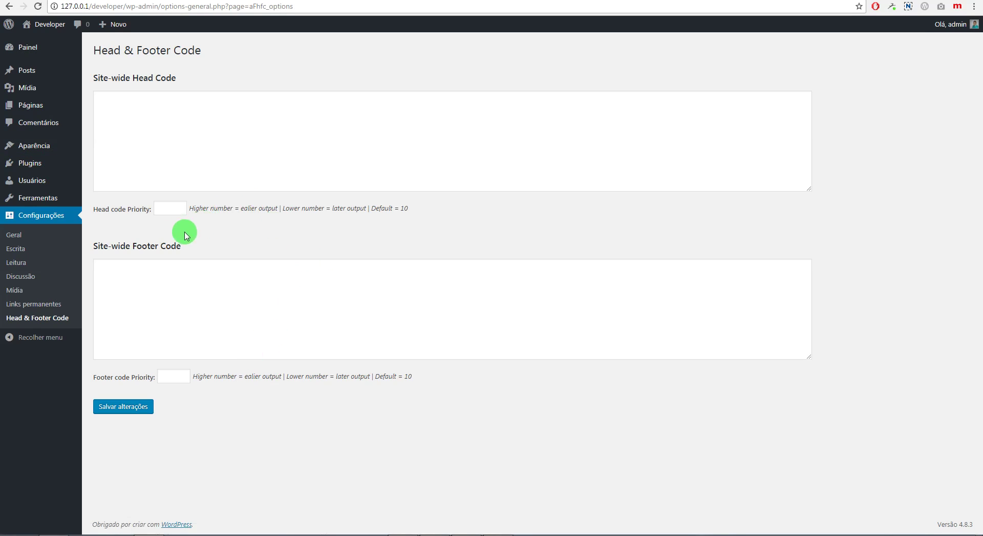
{"action": "left_click_drag", "start_coordinate": [212, 78], "coordinate": [146, 81]}
{"action": "left_click", "coordinate": [182, 124]}
{"action": "right_click", "coordinate": [179, 110]}
{"action": "left_click", "coordinate": [202, 164]}
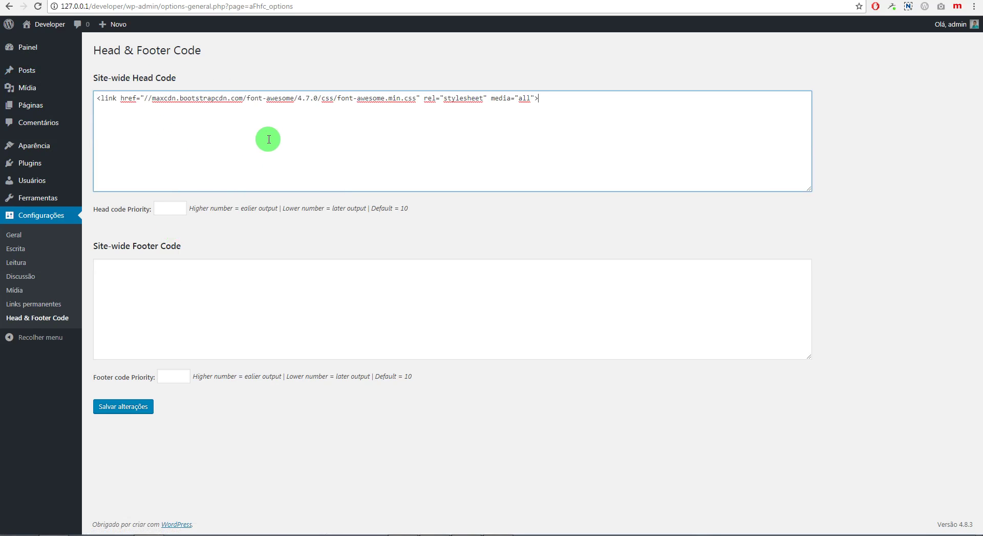
Review the pasted stylesheet link and the list of available icons on the Font Awesome website.
{"action": "left_click_drag", "start_coordinate": [98, 98], "coordinate": [544, 101]}
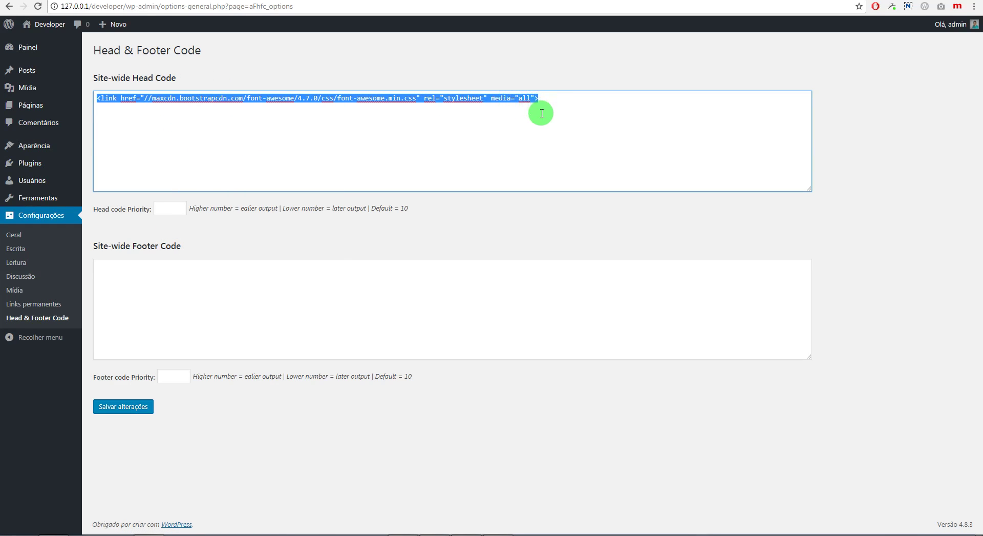
{"action": "left_click", "coordinate": [415, 132]}
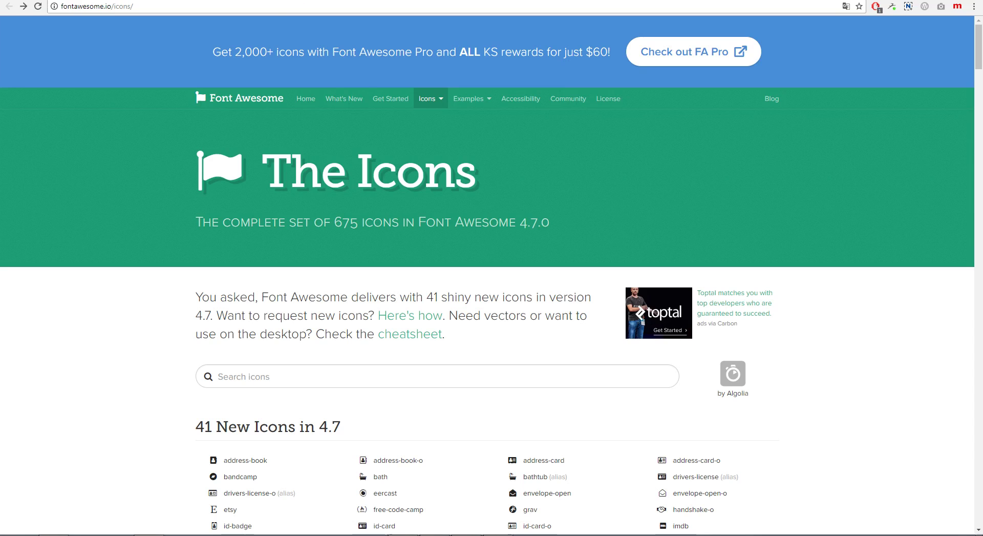
{"action": "left_click", "coordinate": [295, 3]}
{"action": "scroll", "coordinate": [384, 246], "scroll_direction": "down", "scroll_amount": 3}
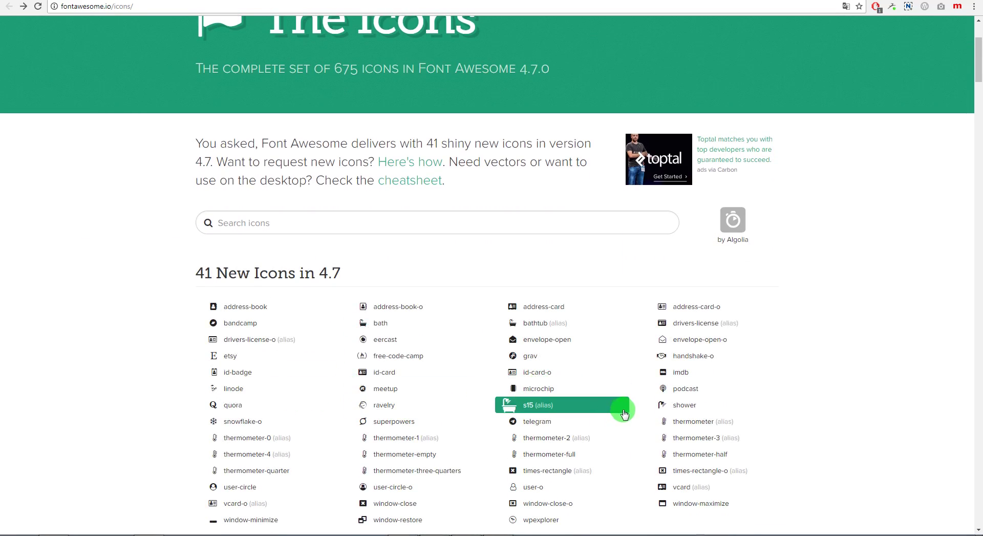
{"action": "scroll", "coordinate": [351, 158], "scroll_direction": "up", "scroll_amount": 5}
{"action": "left_click", "coordinate": [294, 2]}
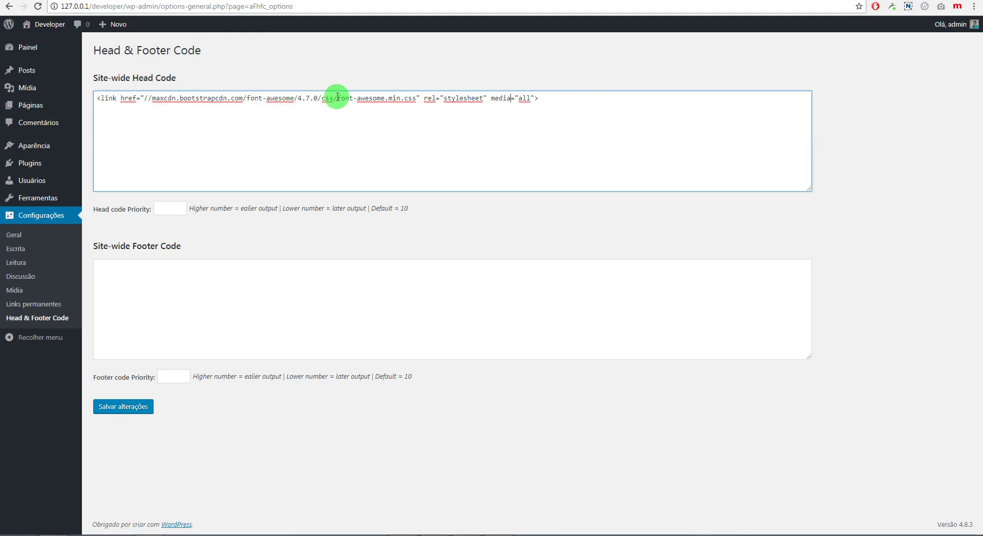
{"action": "left_click_drag", "start_coordinate": [558, 102], "coordinate": [97, 97]}
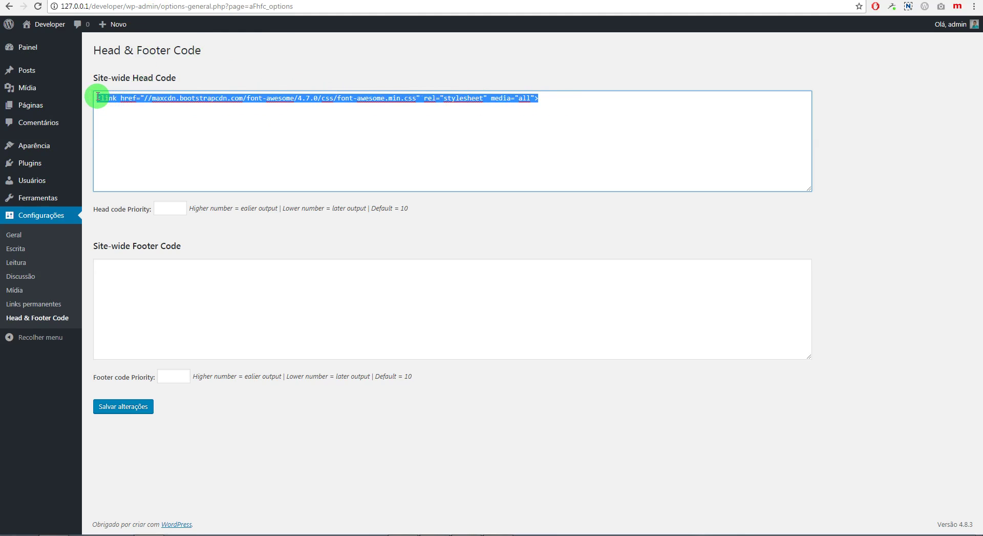
{"action": "left_click", "coordinate": [129, 108]}
{"action": "left_click", "coordinate": [552, 99]}
{"action": "left_click_drag", "start_coordinate": [552, 99], "coordinate": [92, 99]}
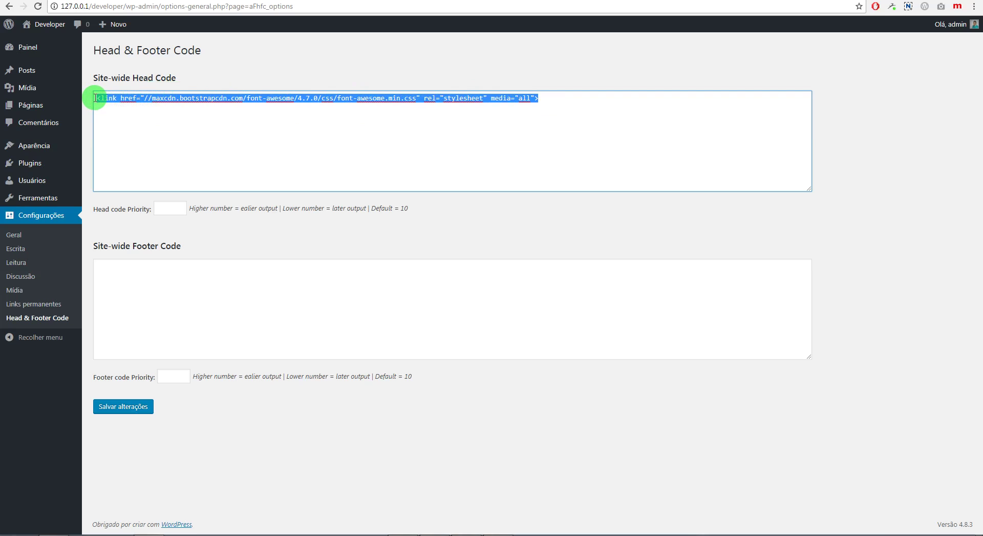
{"action": "left_click", "coordinate": [238, 158]}
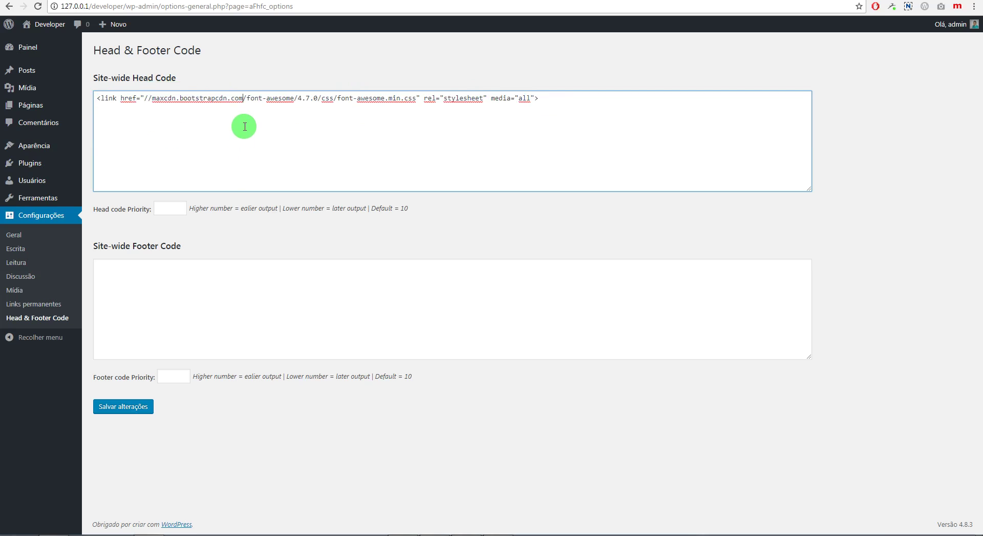
{"action": "triple_click", "coordinate": [330, 97]}
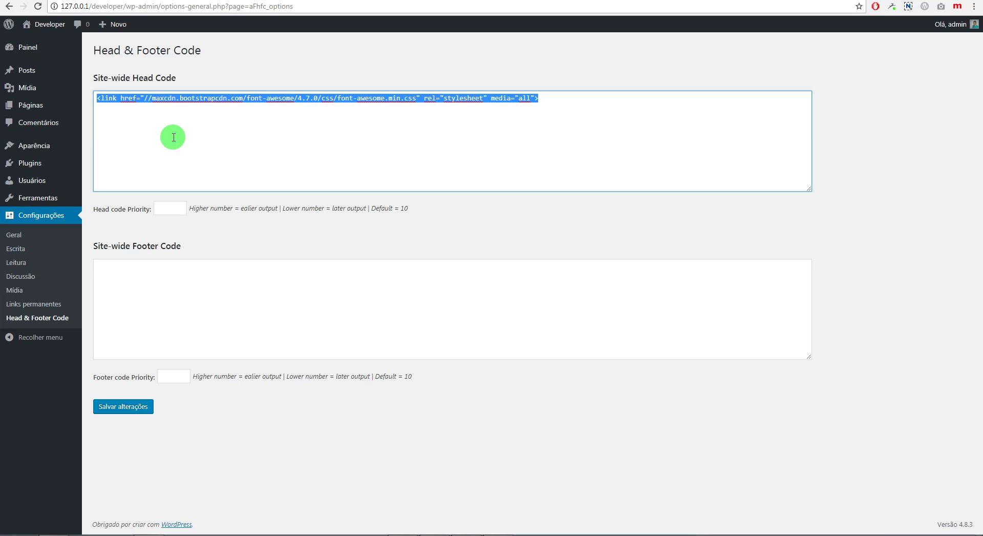
{"action": "left_click", "coordinate": [316, 146]}
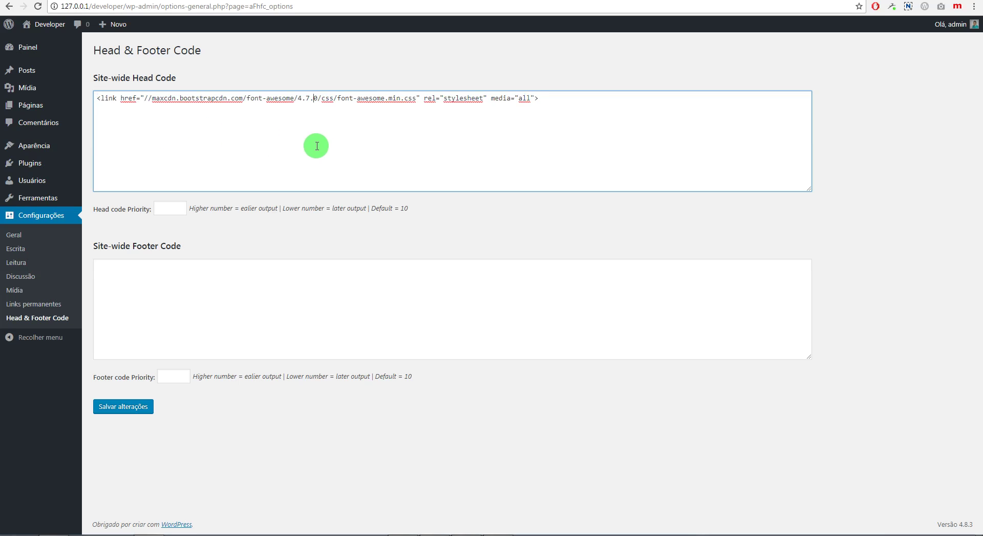
{"action": "left_click_drag", "start_coordinate": [582, 103], "coordinate": [94, 105]}
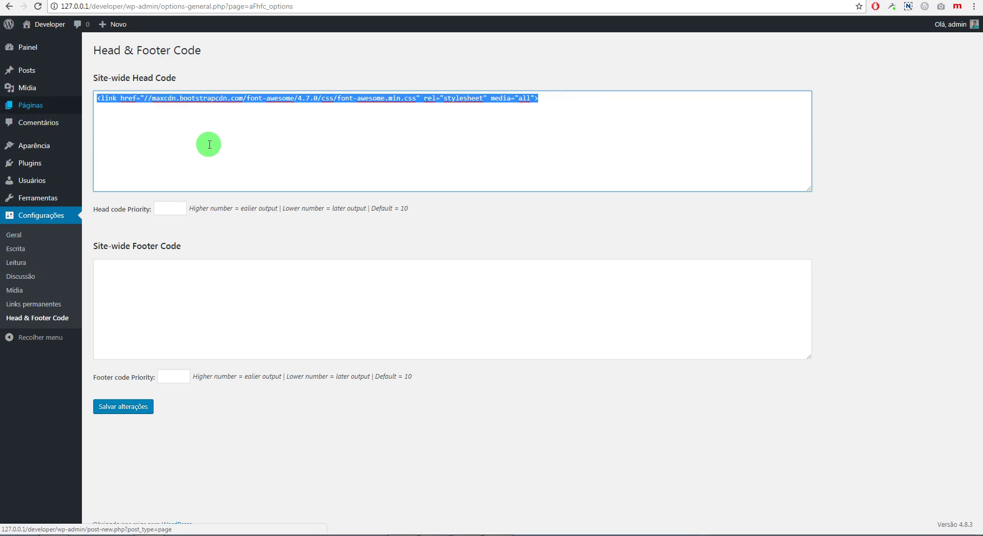
Save the Head & Footer Code settings with the Font Awesome stylesheet link in the site-wide head code.
{"action": "left_click", "coordinate": [171, 114]}
{"action": "left_click", "coordinate": [100, 410]}
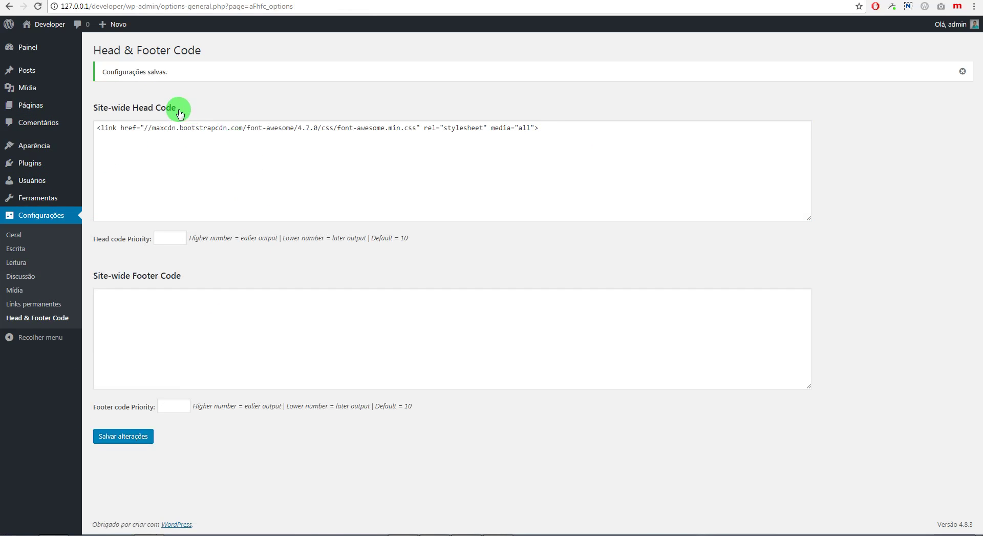
Create a new WordPress navigation menu named "Demo".
{"action": "mouse_move", "coordinate": [35, 144]}
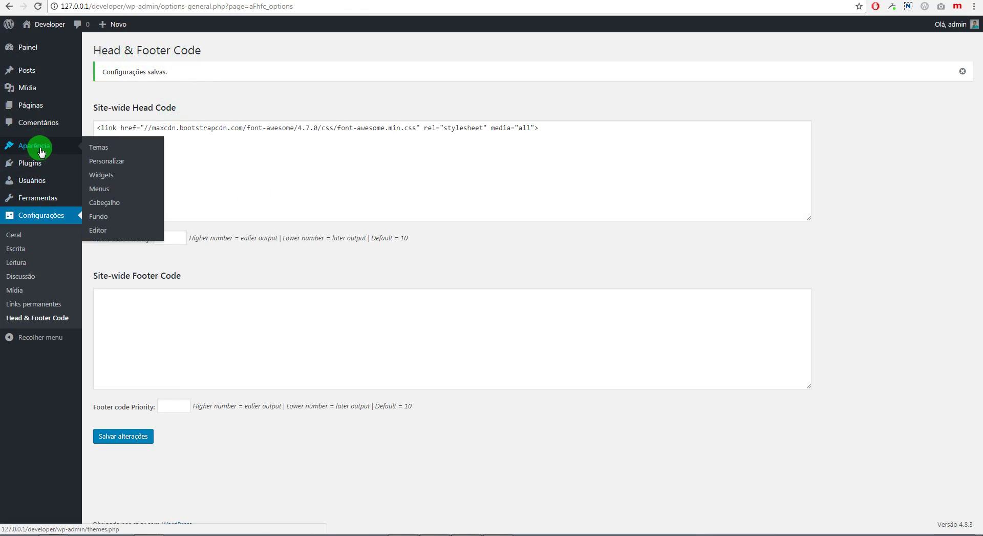
{"action": "left_click", "coordinate": [109, 189]}
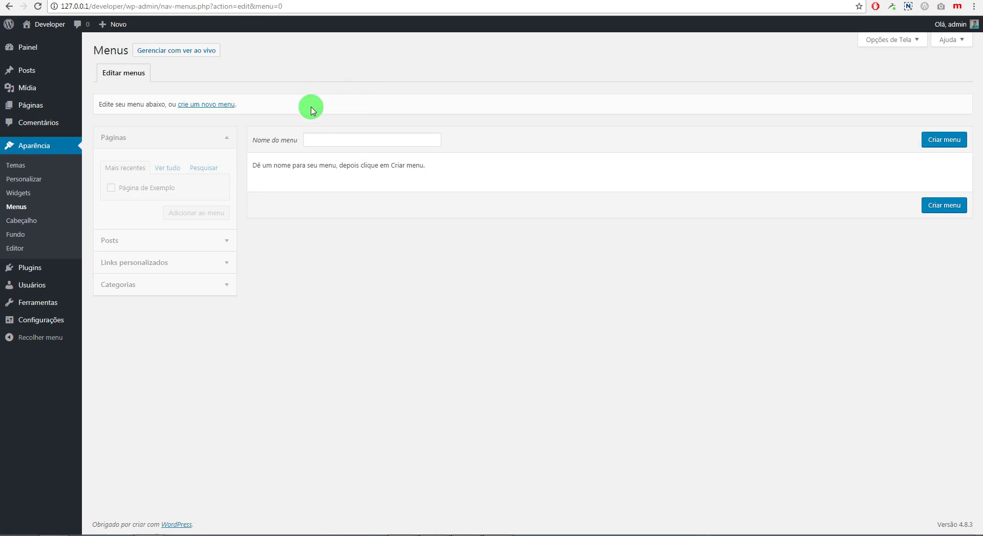
{"action": "left_click", "coordinate": [322, 134]}
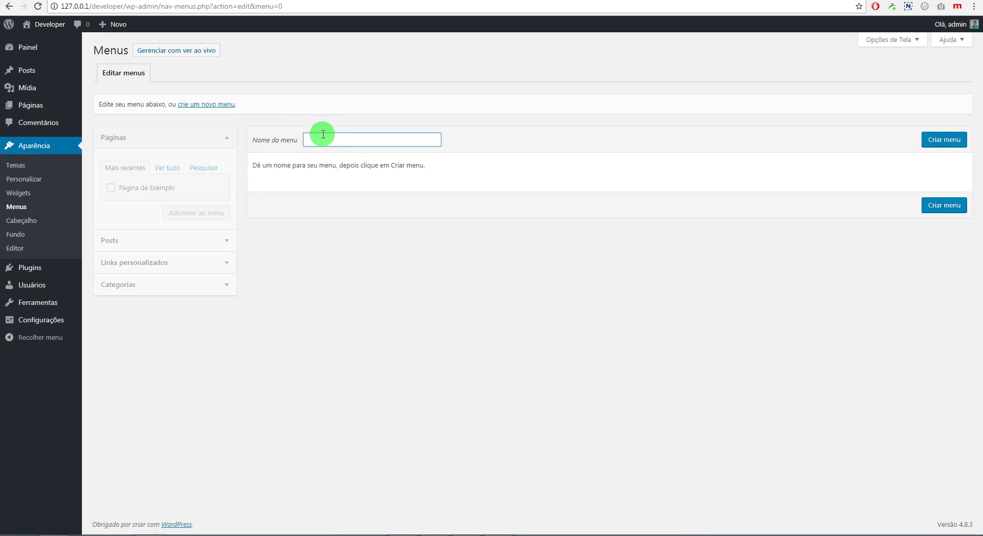
{"action": "left_click", "coordinate": [924, 140]}
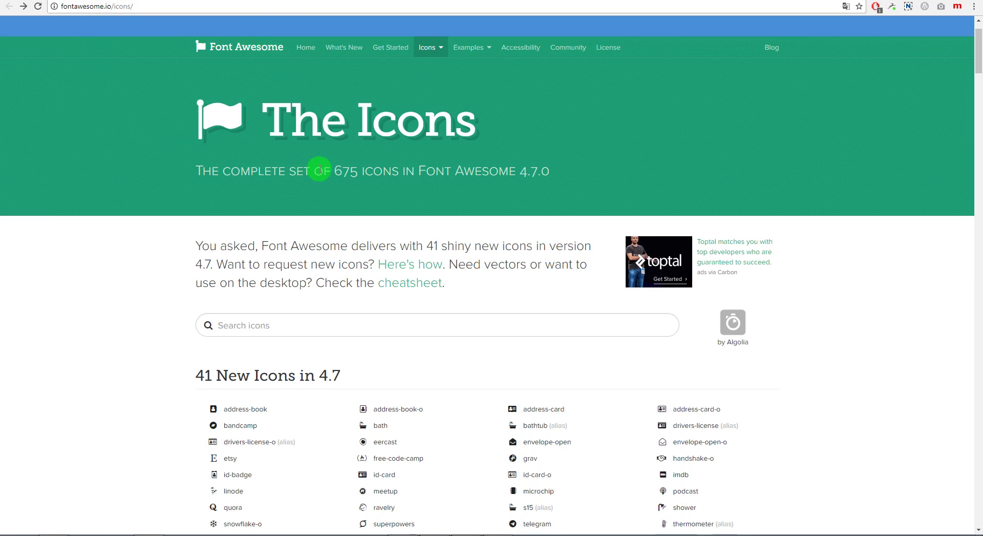
On the Font Awesome website, search the icons for "home" and open the home icon's page.
{"action": "scroll", "coordinate": [95, 152], "scroll_direction": "down", "scroll_amount": 1}
{"action": "scroll", "coordinate": [96, 152], "scroll_direction": "down", "scroll_amount": 2}
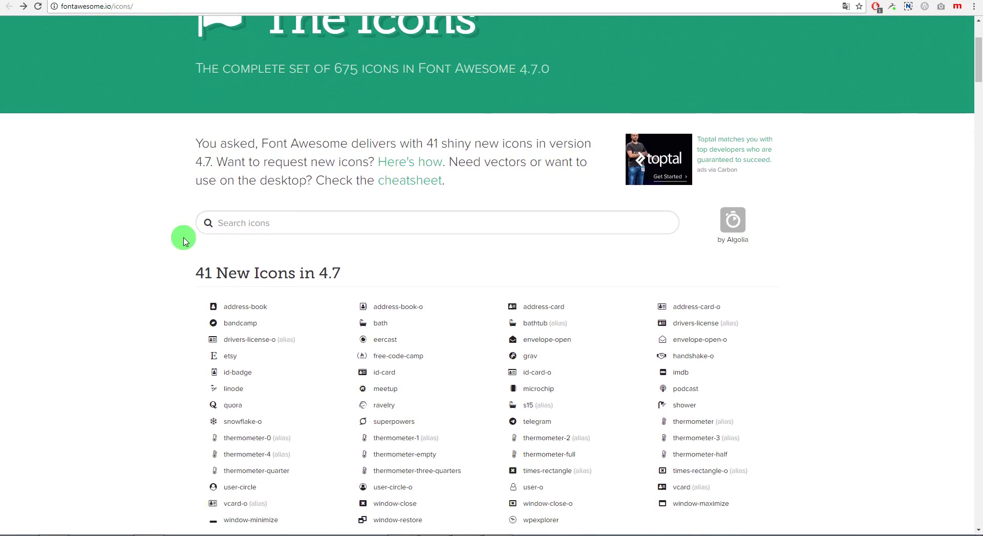
{"action": "left_click", "coordinate": [257, 222]}
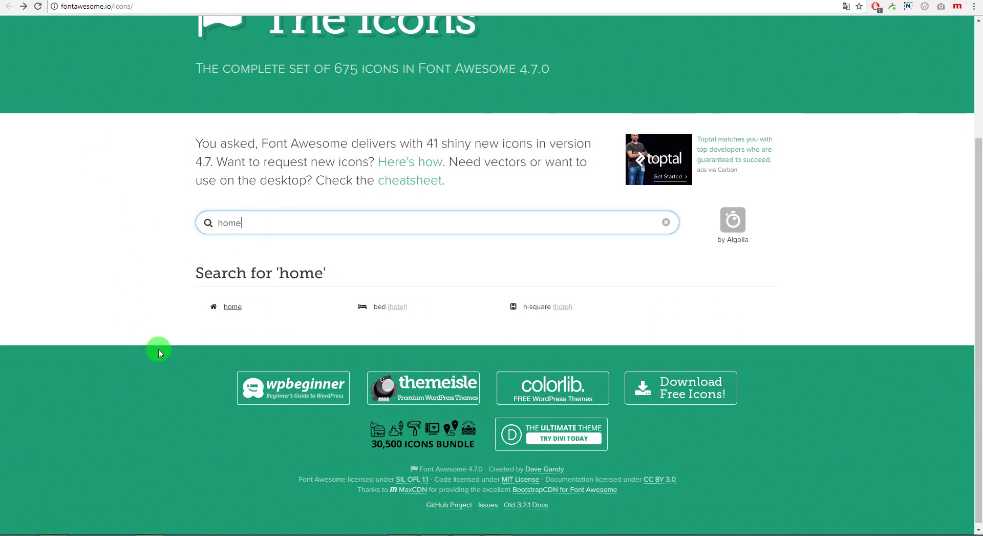
{"action": "left_click", "coordinate": [229, 310]}
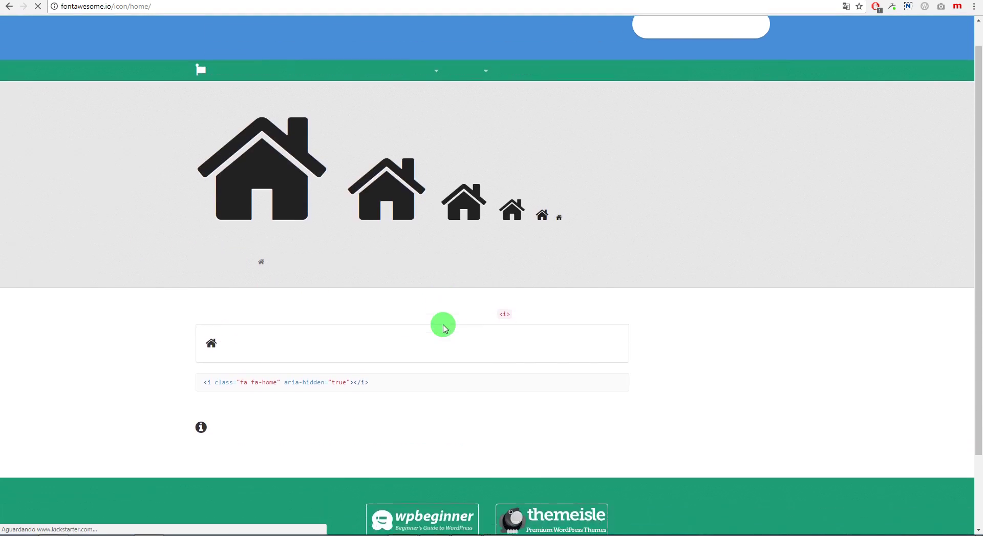
{"action": "scroll", "coordinate": [442, 325], "scroll_direction": "down", "scroll_amount": 2}
{"action": "left_click", "coordinate": [9, 6]}
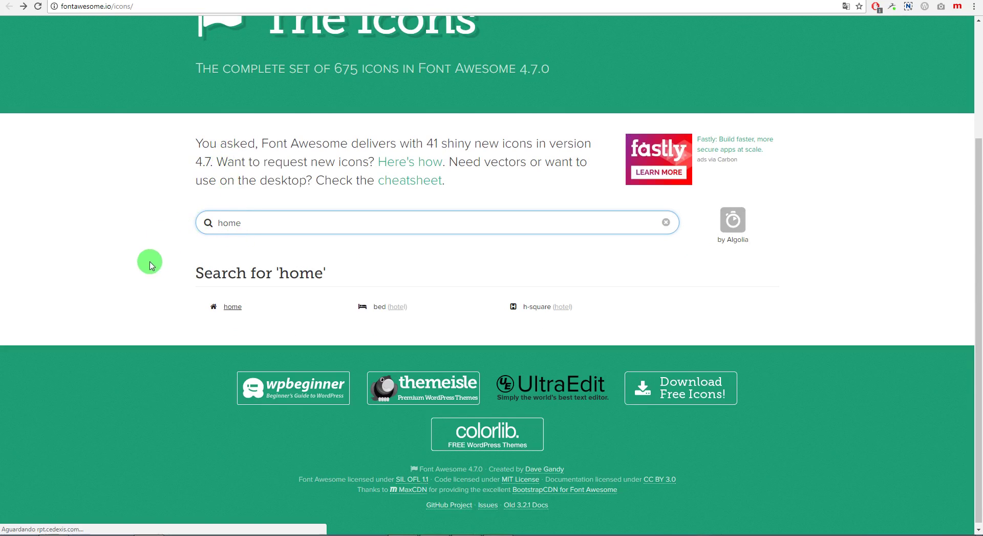
{"action": "left_click", "coordinate": [235, 310]}
Copy the fa-home icon's HTML <i> tag from its sample code.
{"action": "left_click_drag", "start_coordinate": [388, 361], "coordinate": [186, 352]}
{"action": "left_click", "coordinate": [362, 358]}
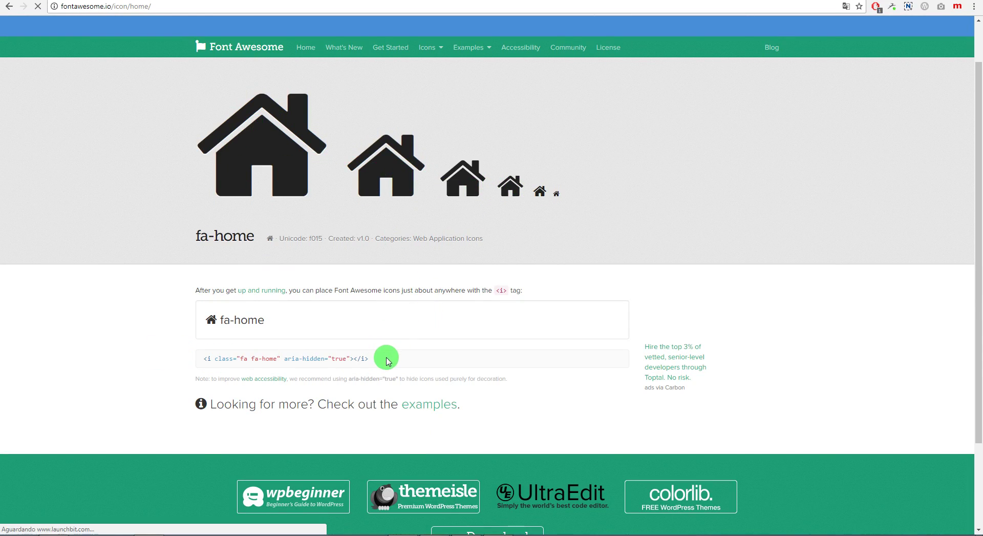
{"action": "left_click_drag", "start_coordinate": [388, 362], "coordinate": [209, 353]}
{"action": "right_click", "coordinate": [214, 358]}
{"action": "left_click", "coordinate": [241, 366]}
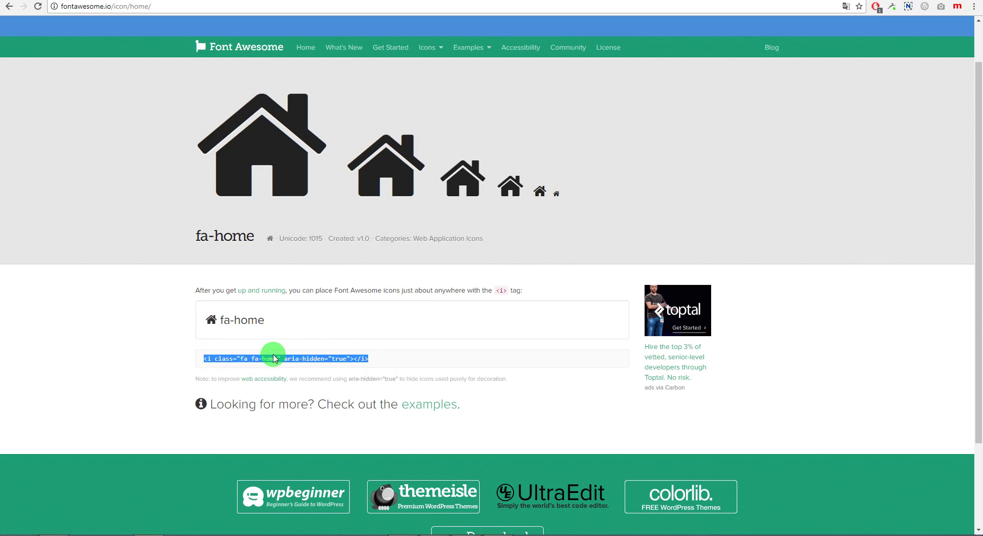
Add a custom link to the Demo menu with URL "#" and the fa-home icon tag wrapped around "Inicio" as its link text.
{"action": "left_click", "coordinate": [160, 5]}
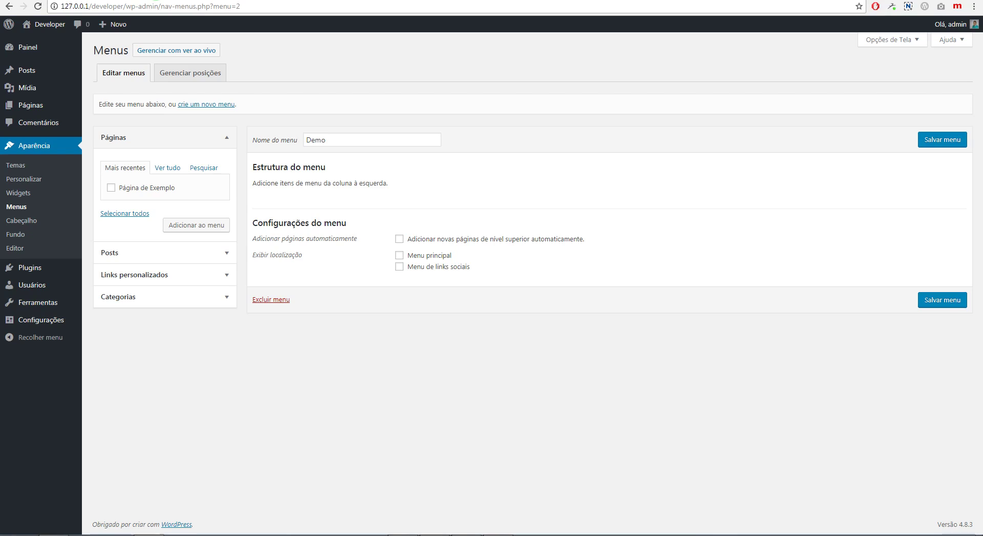
{"action": "left_click", "coordinate": [128, 277]}
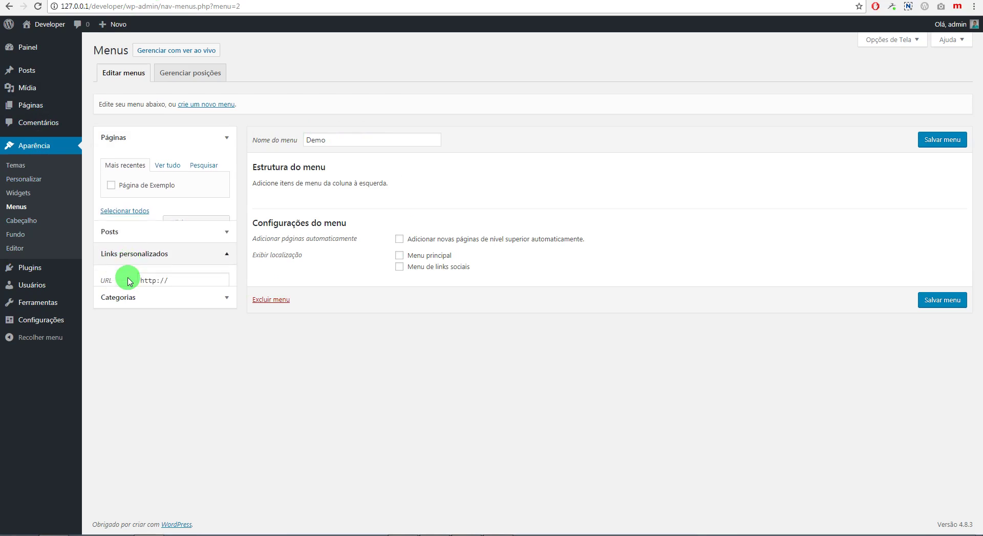
{"action": "left_click", "coordinate": [162, 215]}
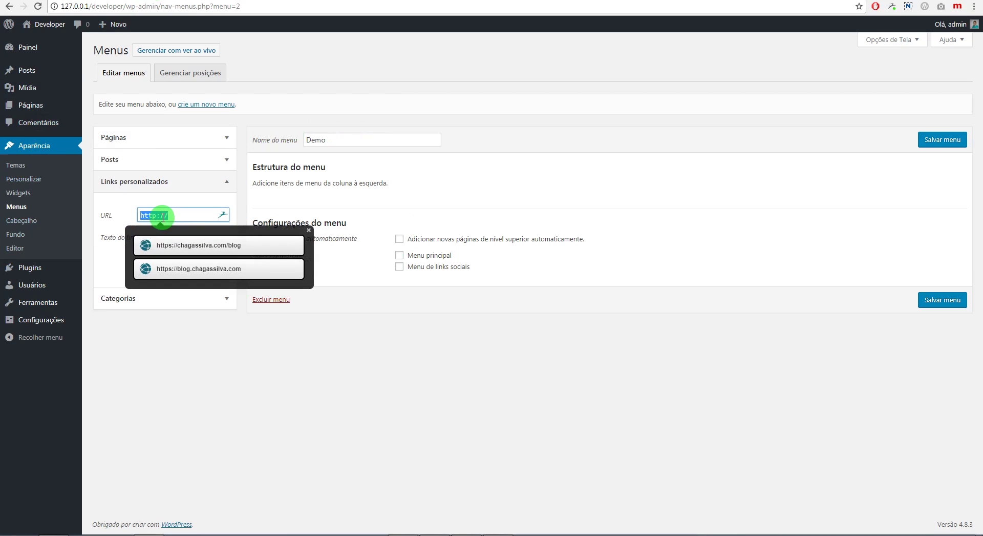
{"action": "type", "text": "#"}
{"action": "left_click", "coordinate": [165, 250]}
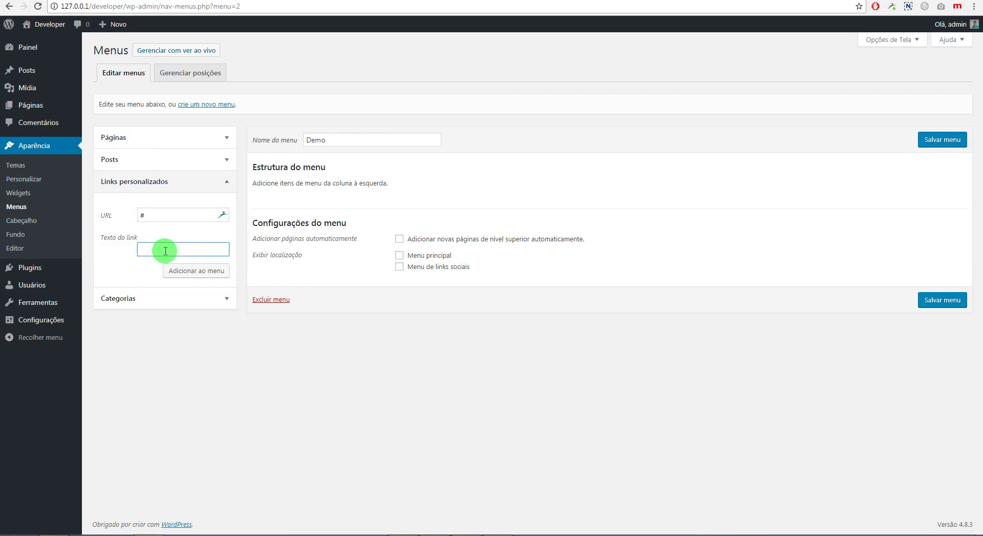
{"action": "key", "text": "ctrl+v"}
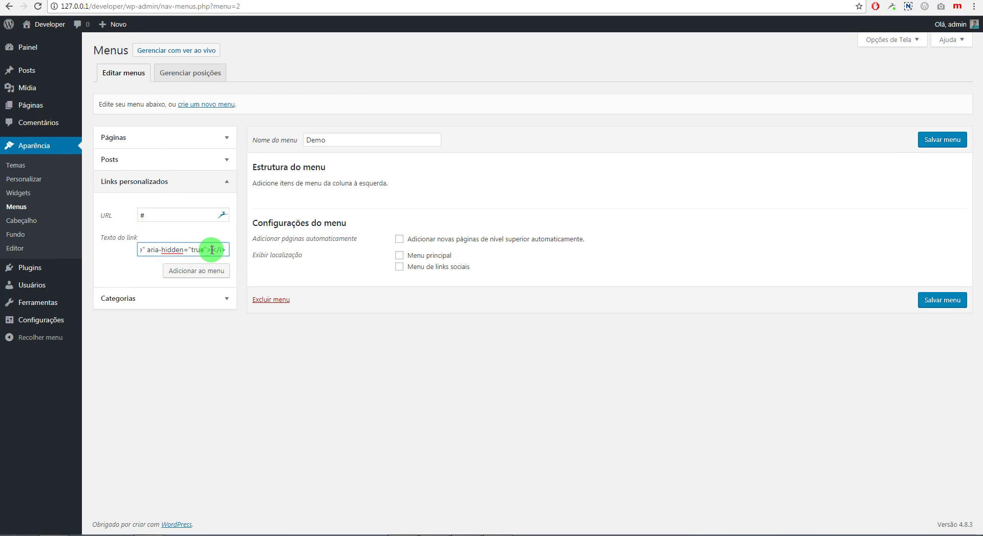
{"action": "type", "text": "Inicio"}
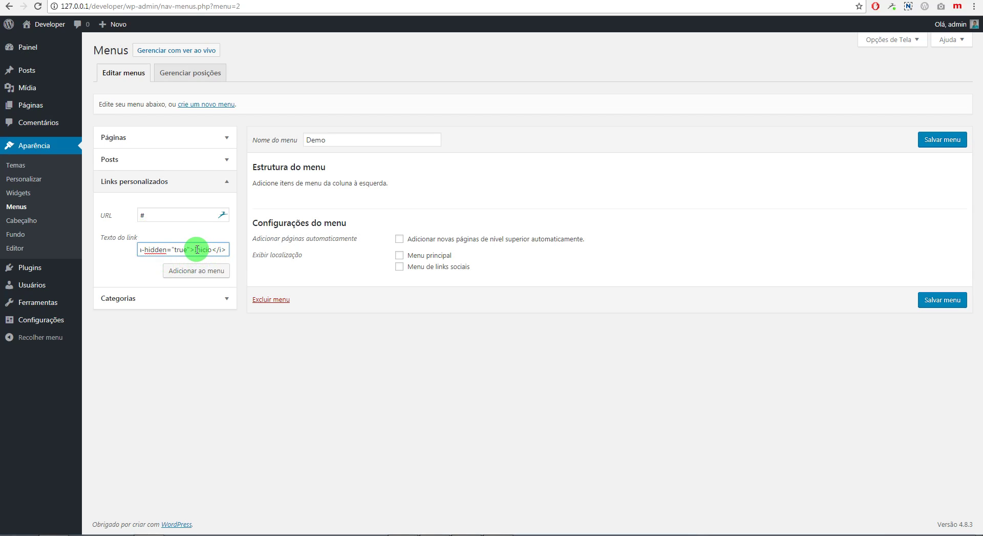
{"action": "left_click", "coordinate": [196, 250]}
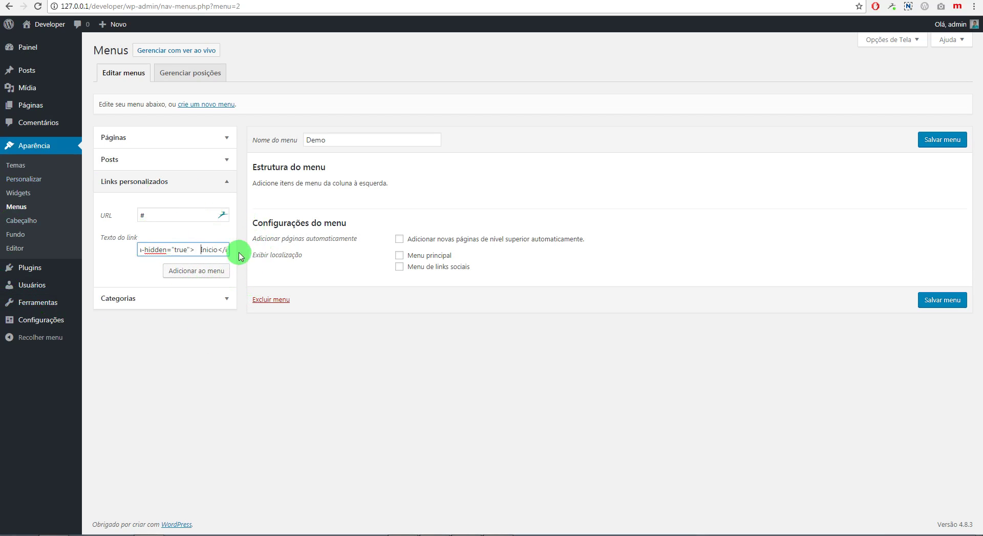
{"action": "left_click", "coordinate": [191, 272]}
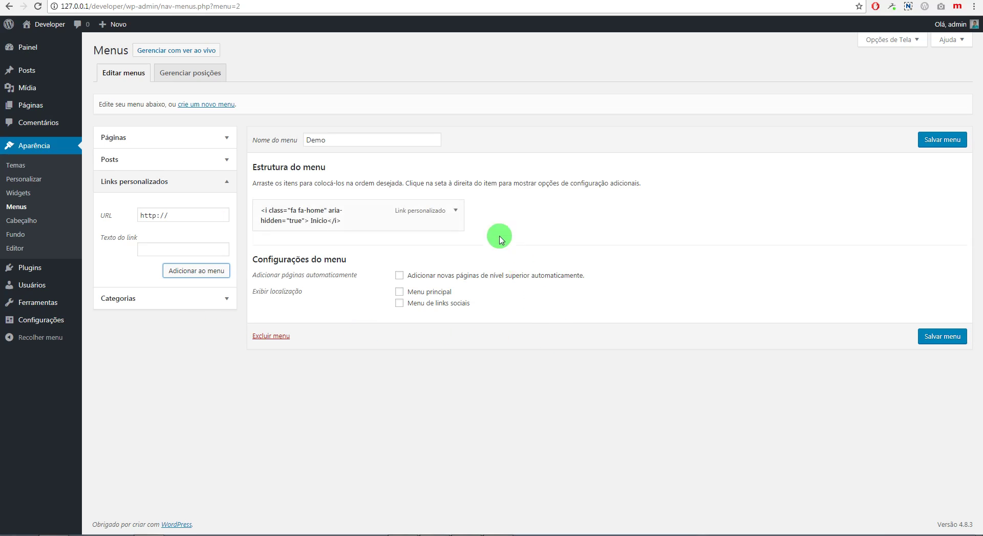
Expand the Inicio menu item and compare its navigation label with the fa-home sample code on the Font Awesome website.
{"action": "left_click", "coordinate": [455, 211]}
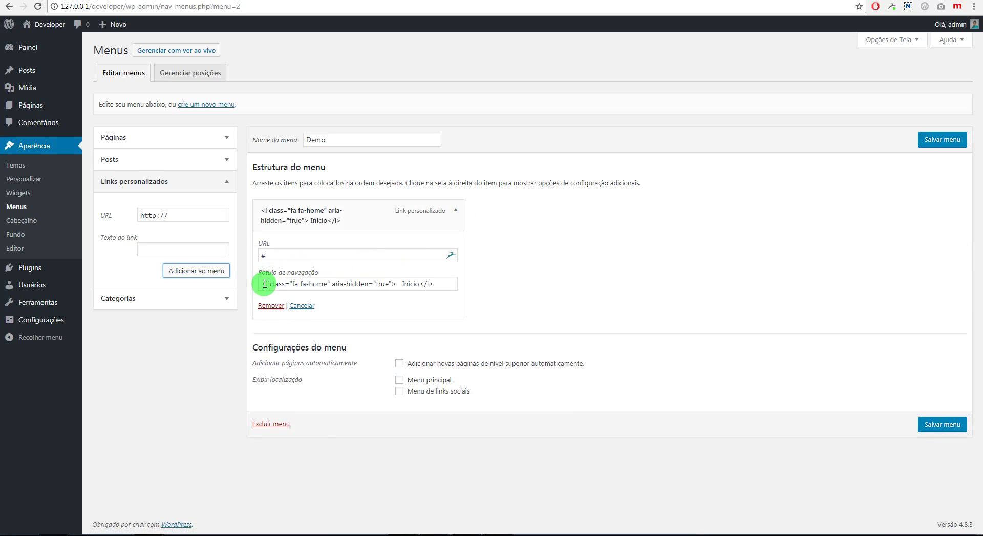
{"action": "left_click_drag", "start_coordinate": [265, 284], "coordinate": [438, 282]}
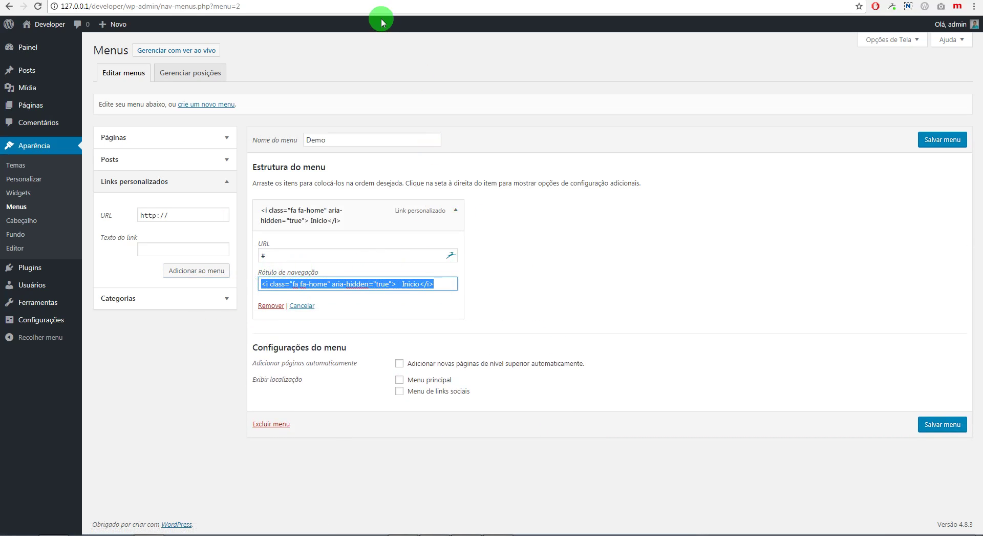
{"action": "key", "text": "ctrl+Tab"}
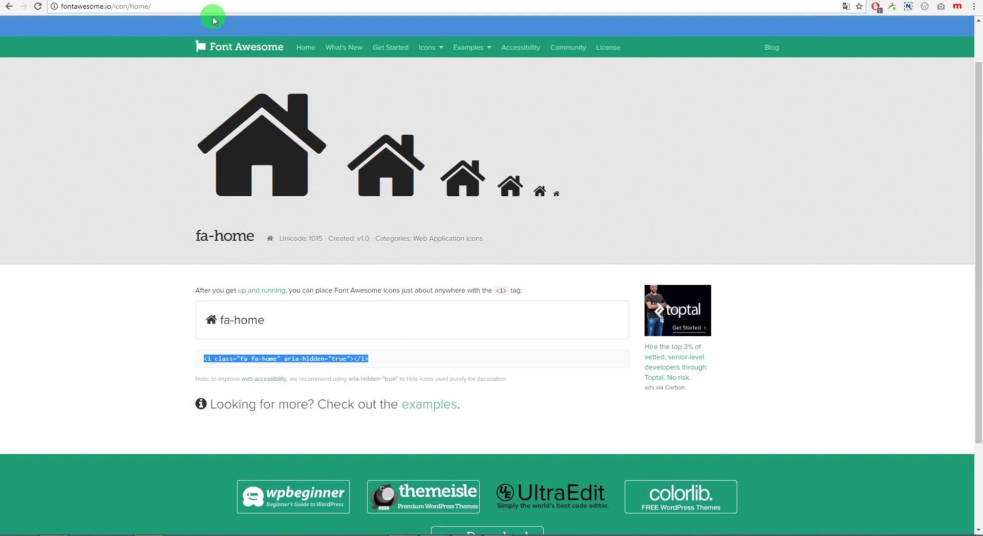
{"action": "key", "text": "ctrl+shift+Tab"}
{"action": "left_click", "coordinate": [421, 283]}
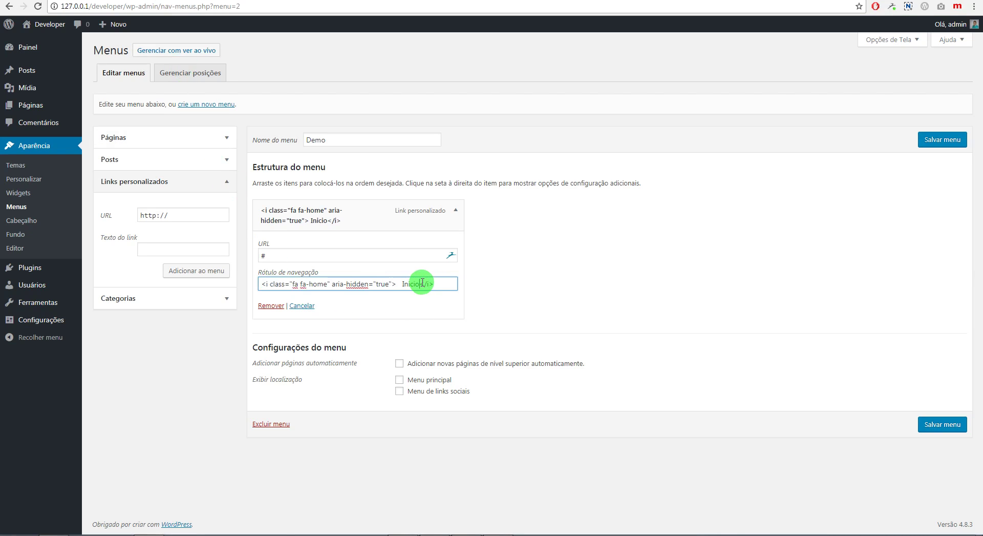
{"action": "mouse_move", "coordinate": [424, 283]}
{"action": "left_mouse_down"}
{"action": "mouse_move", "coordinate": [395, 283]}
{"action": "mouse_move", "coordinate": [421, 285]}
{"action": "left_mouse_up"}
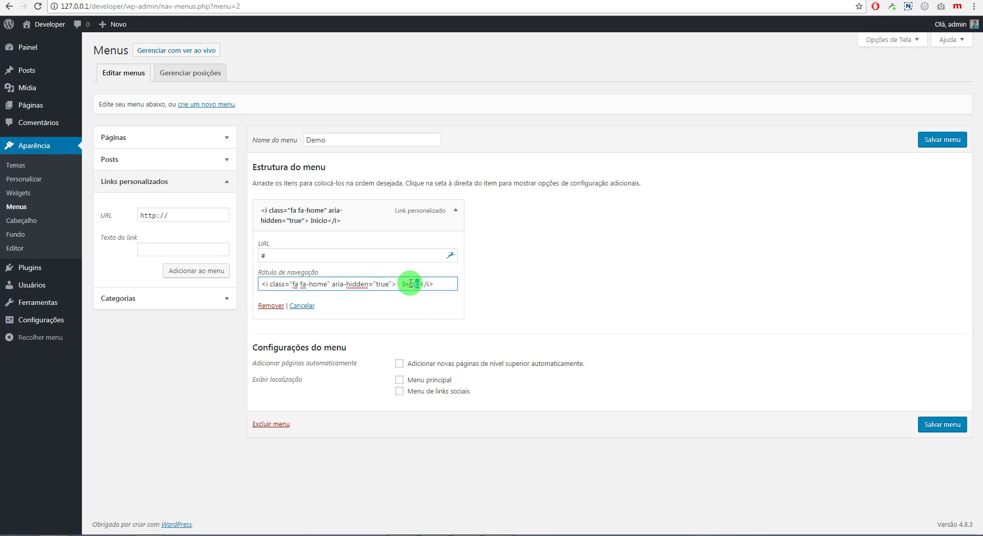
{"action": "left_click", "coordinate": [416, 307]}
{"action": "double_click", "coordinate": [418, 283]}
{"action": "left_click", "coordinate": [406, 295]}
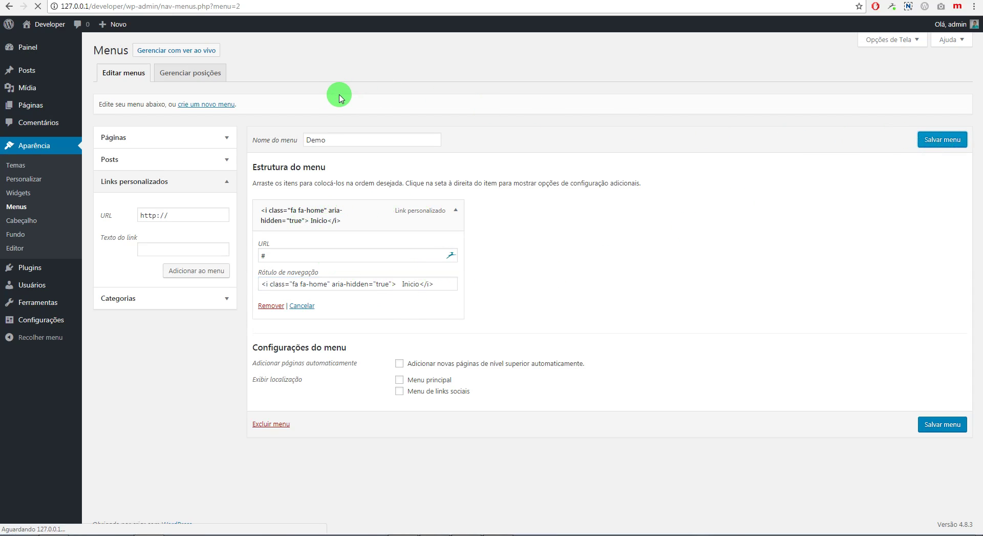
Save the Demo menu with the Menu principal display location and reload the site's front page to check it.
{"action": "mouse_move", "coordinate": [50, 26]}
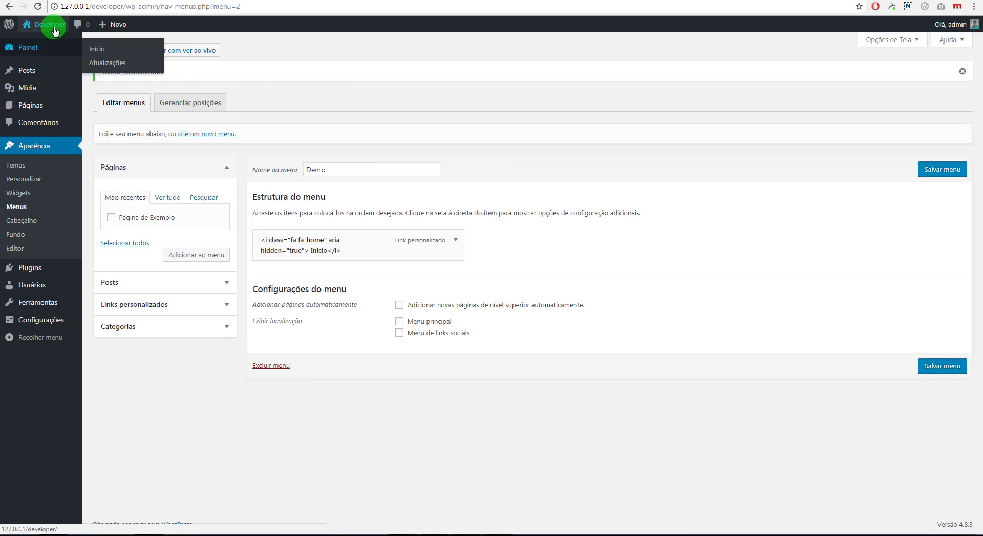
{"action": "left_click", "coordinate": [38, 42]}
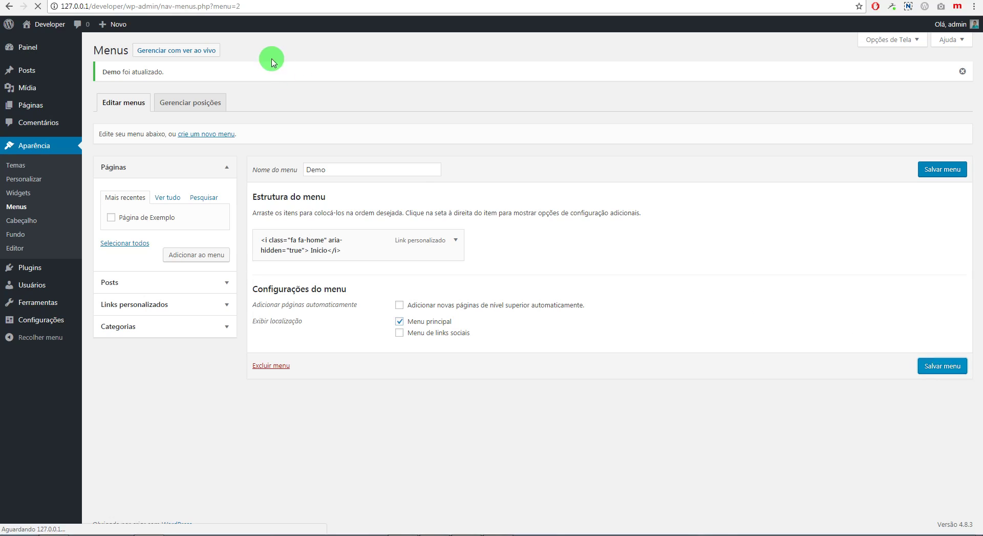
{"action": "left_click", "coordinate": [243, 0]}
{"action": "left_click", "coordinate": [37, 7]}
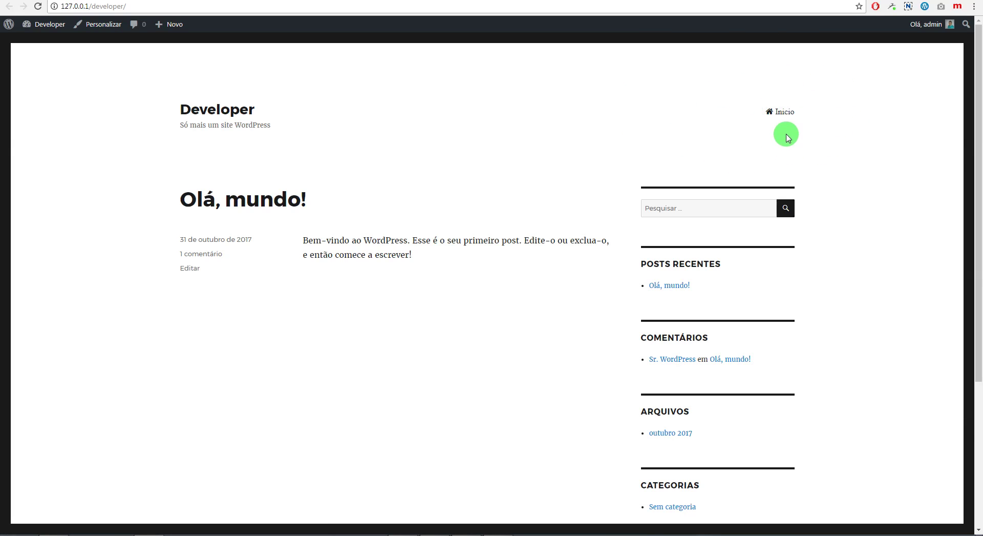
On the Font Awesome website, return to the icon list and open the address-book icon's page to view its sample code.
{"action": "left_click", "coordinate": [85, 7]}
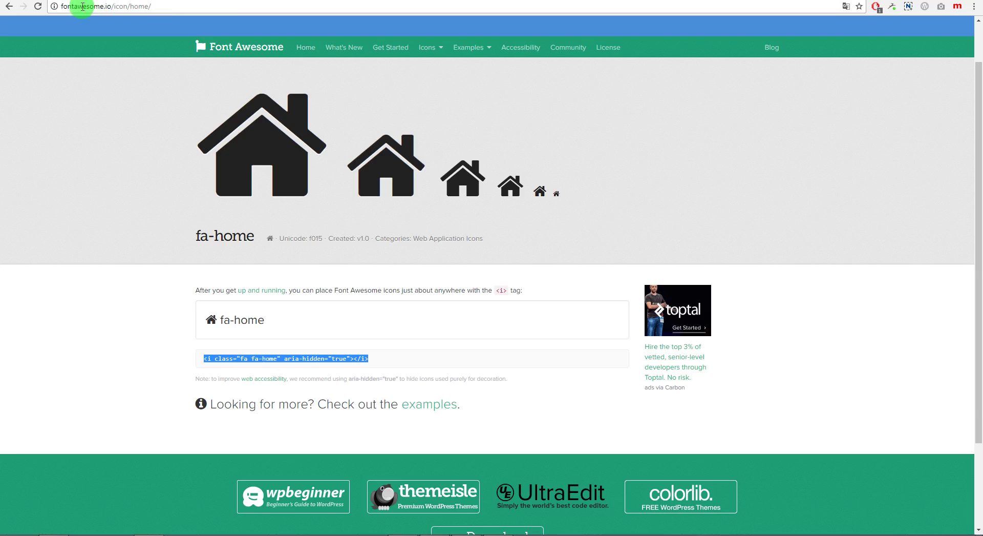
{"action": "left_click", "coordinate": [11, 7]}
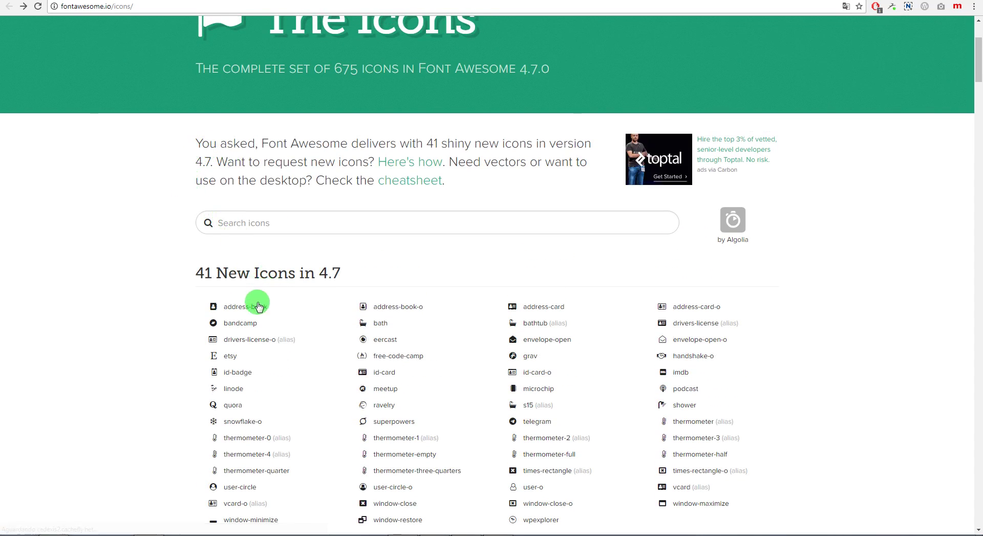
{"action": "left_click", "coordinate": [255, 310]}
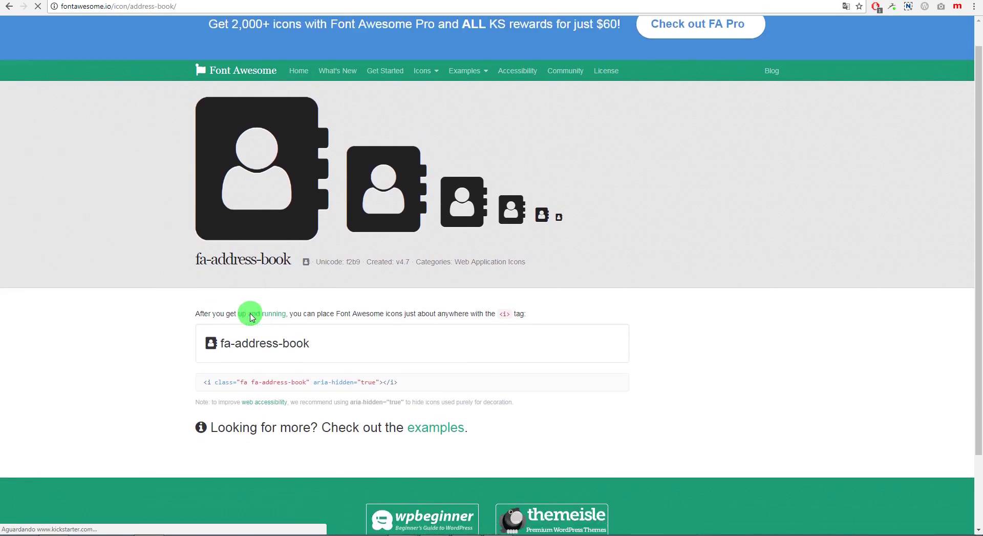
{"action": "scroll", "coordinate": [160, 352], "scroll_direction": "down", "scroll_amount": 3}
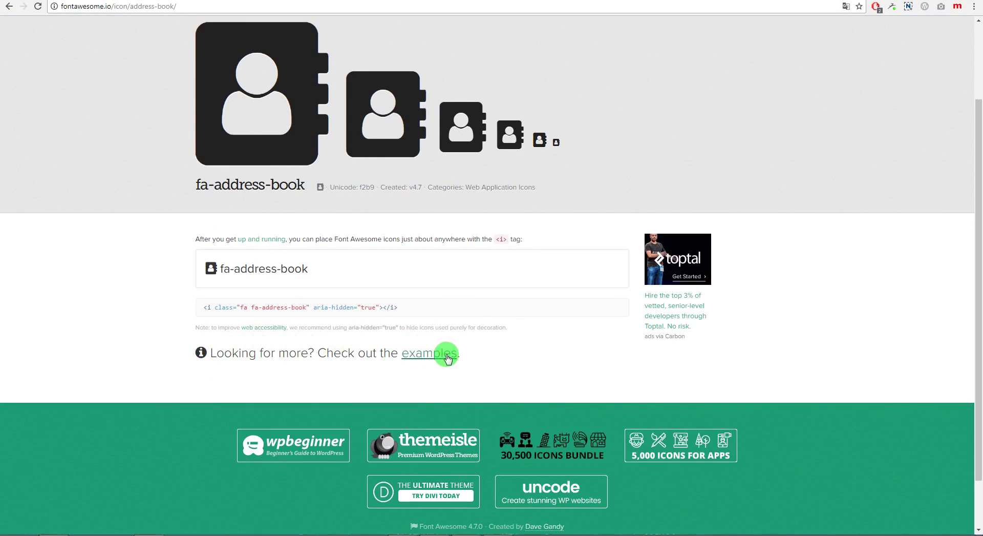
Open the Font Awesome examples page and select the fa-lg class in the Larger Icons sample code.
{"action": "left_click", "coordinate": [430, 358]}
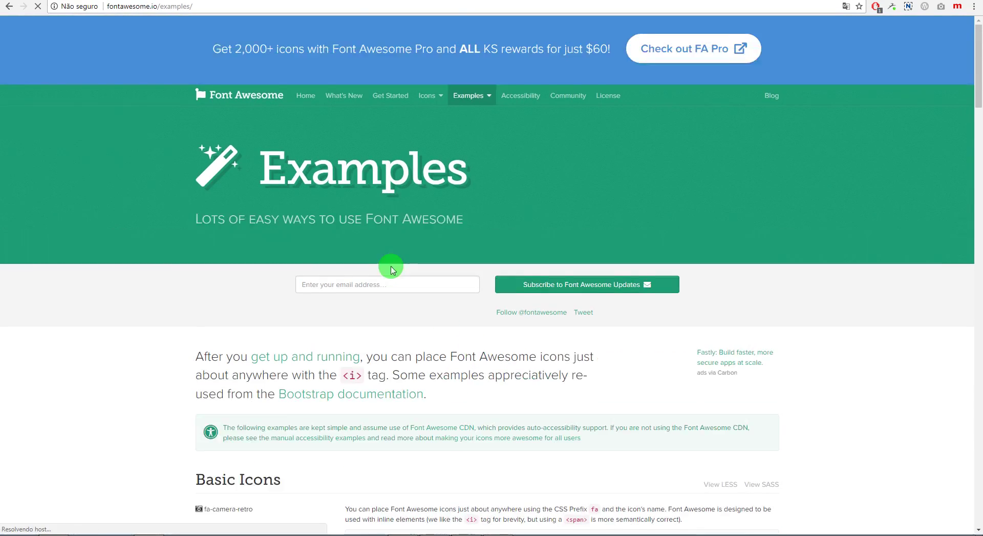
{"action": "scroll", "coordinate": [391, 266], "scroll_direction": "down", "scroll_amount": 3}
{"action": "scroll", "coordinate": [391, 266], "scroll_direction": "down", "scroll_amount": 5}
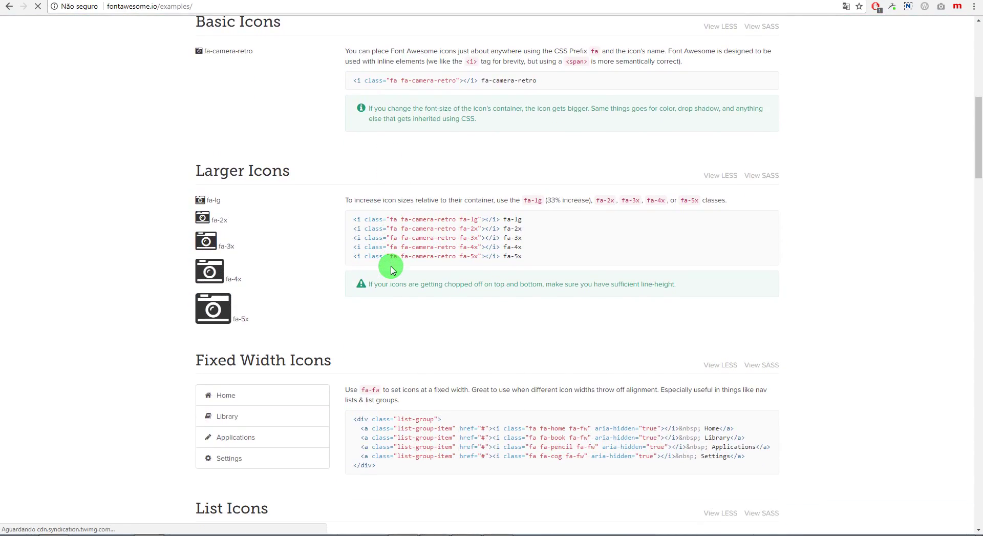
{"action": "scroll", "coordinate": [146, 203], "scroll_direction": "down", "scroll_amount": 1}
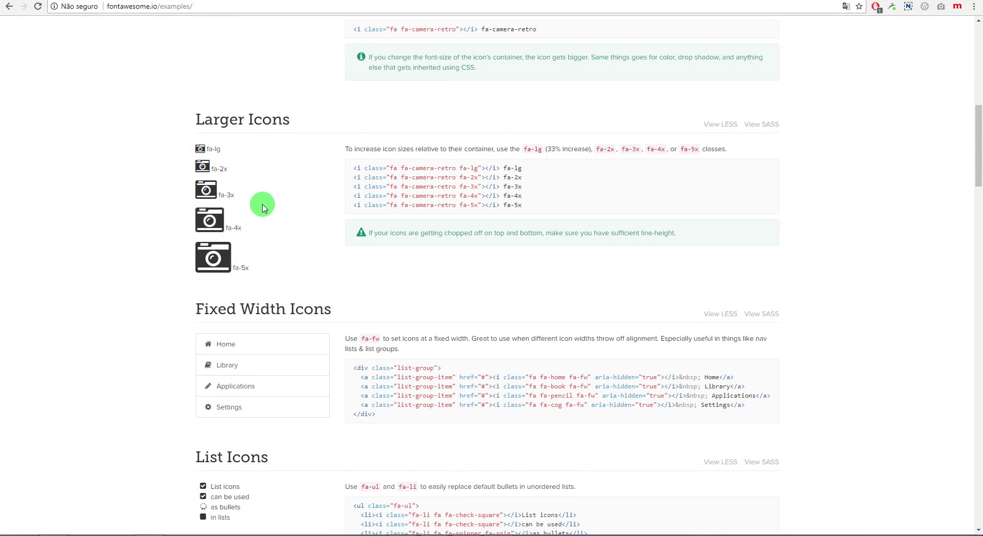
{"action": "left_click", "coordinate": [469, 195]}
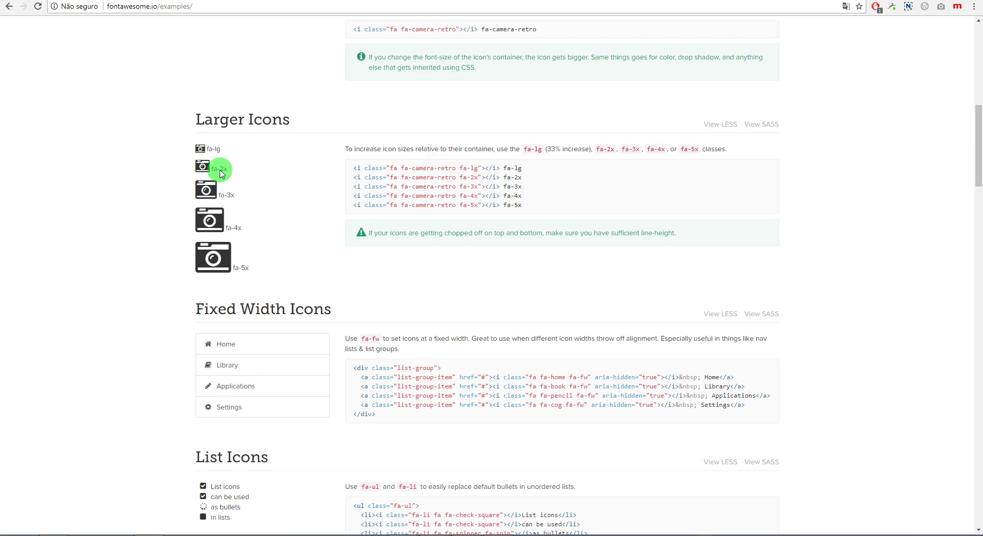
{"action": "left_click", "coordinate": [289, 247]}
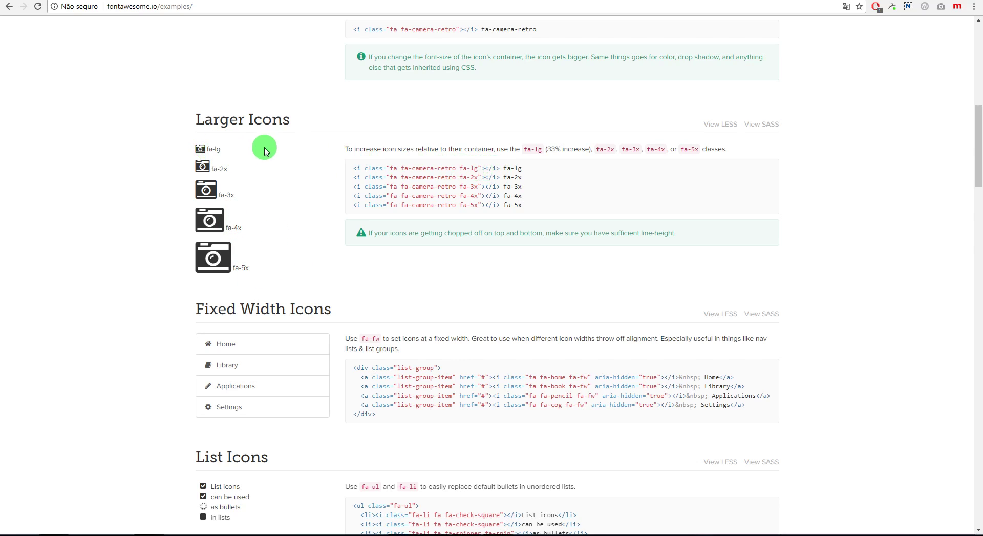
{"action": "left_click_drag", "start_coordinate": [477, 169], "coordinate": [457, 169]}
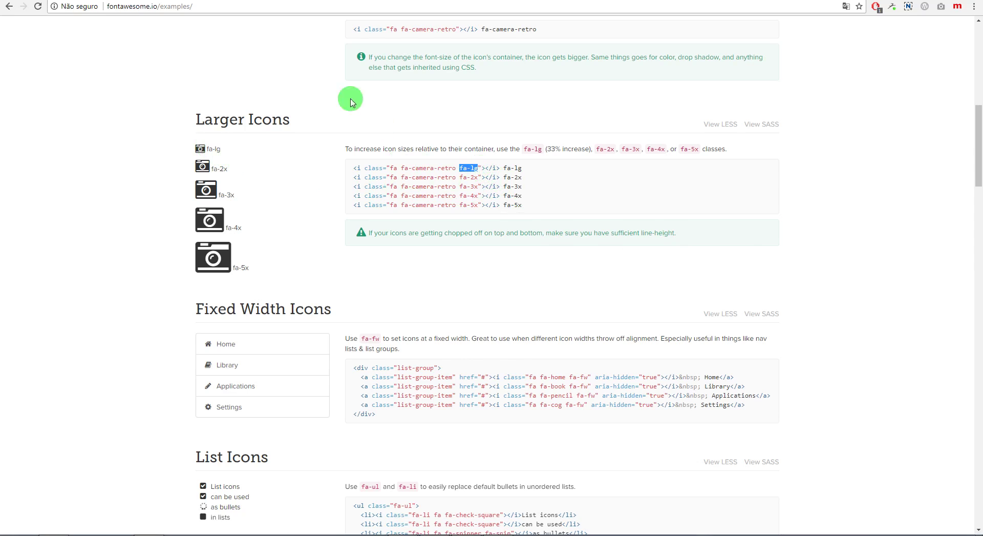
In the WordPress Demo menu, add the fa-lg class after fa-home in the Inicio item's navigation label.
{"action": "key", "text": "ctrl+Tab"}
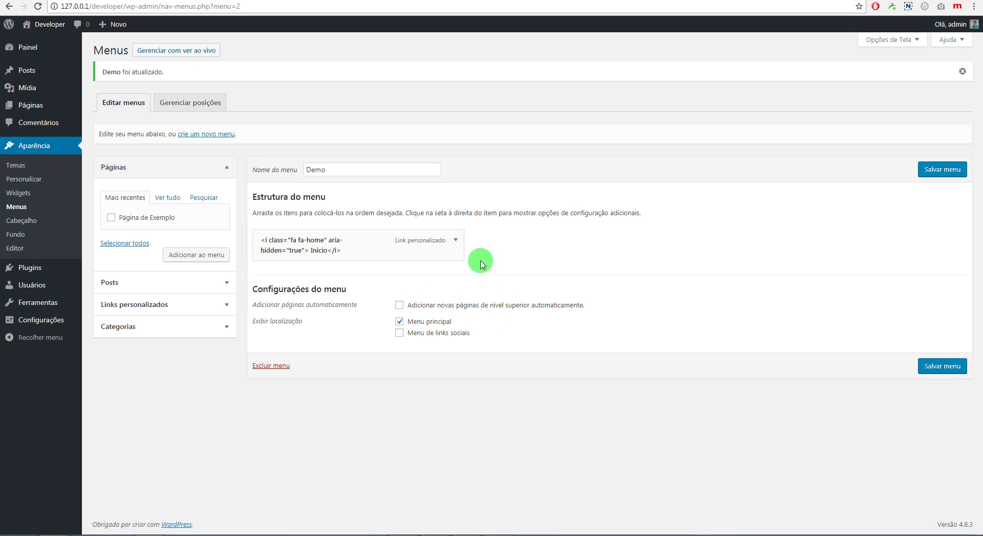
{"action": "left_click", "coordinate": [448, 240]}
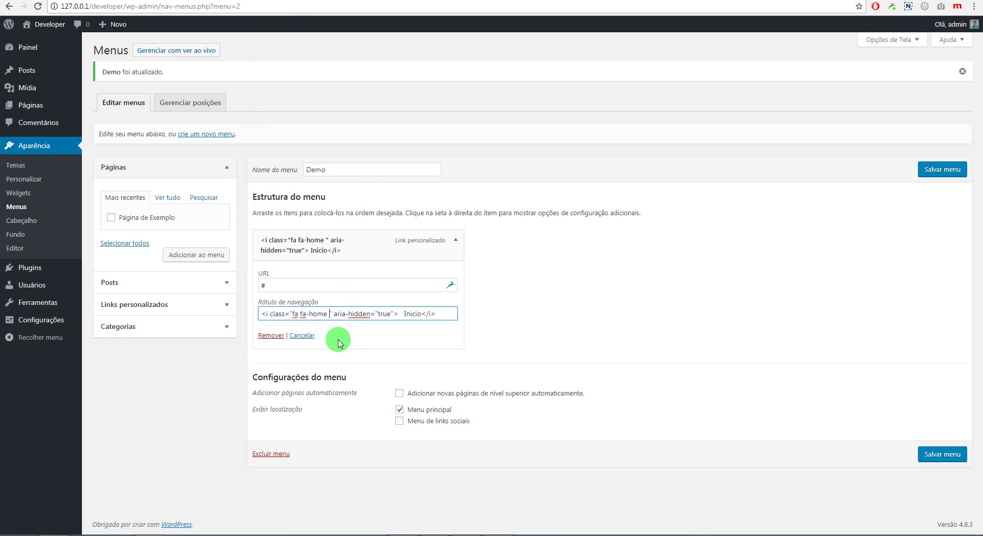
{"action": "type", "text": "fa-lg"}
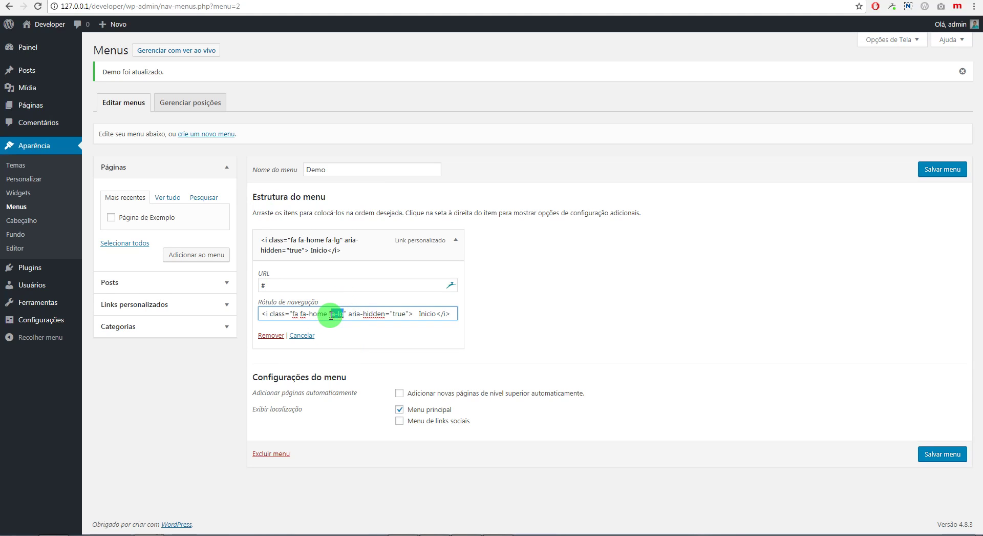
{"action": "key", "text": "ctrl+Tab"}
{"action": "left_click", "coordinate": [218, 148]}
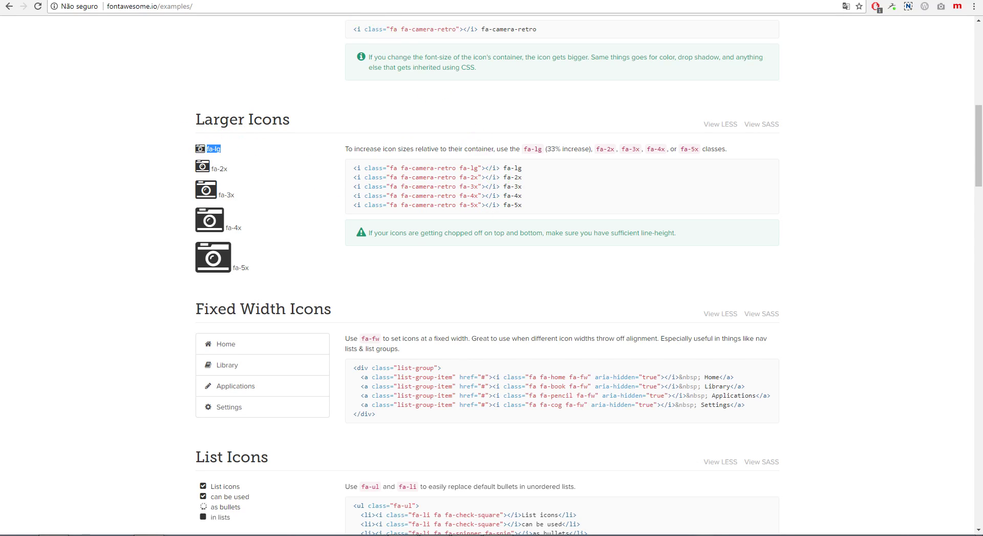
{"action": "key", "text": "ctrl+Tab"}
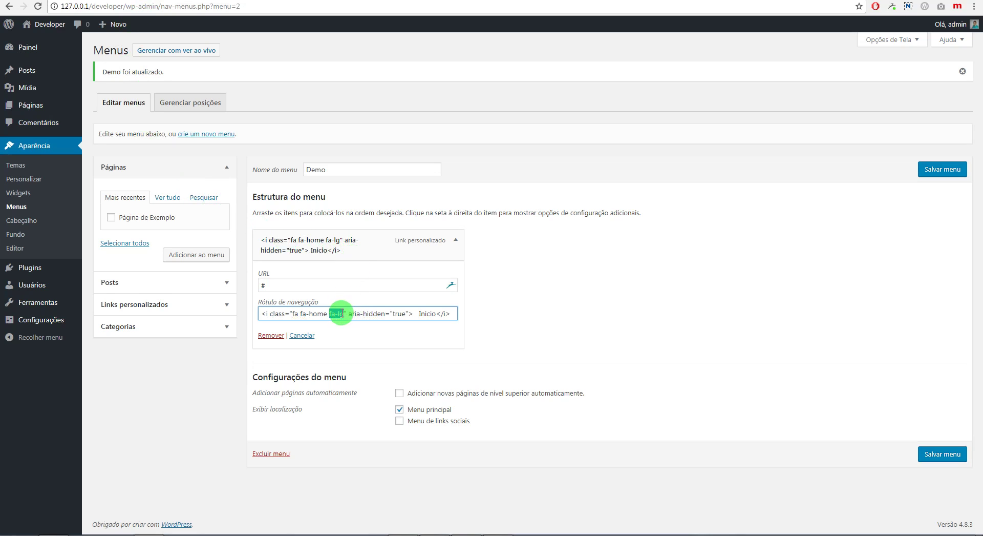
Save the Demo menu and reload the site's front page to check the size of the home icon.
{"action": "left_click", "coordinate": [935, 452]}
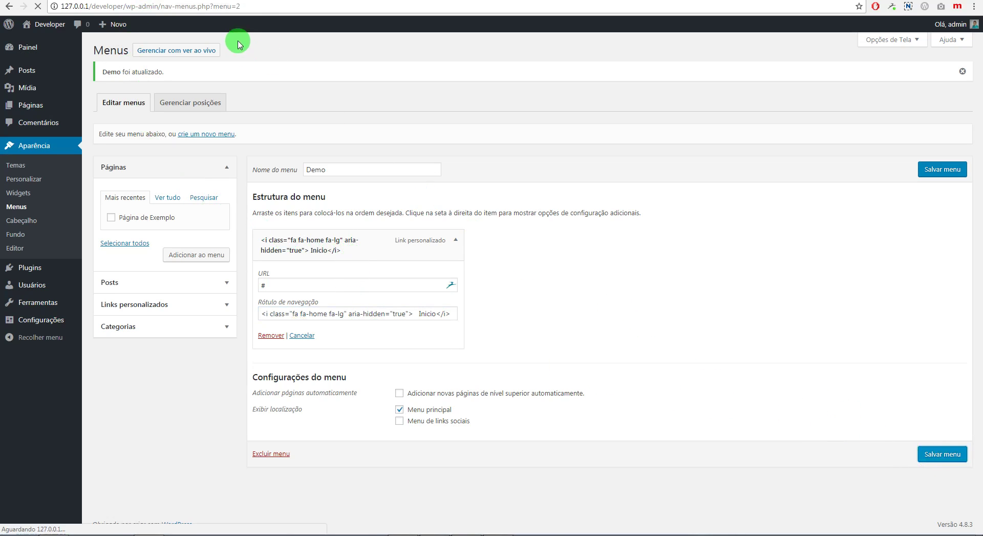
{"action": "left_click", "coordinate": [266, 2]}
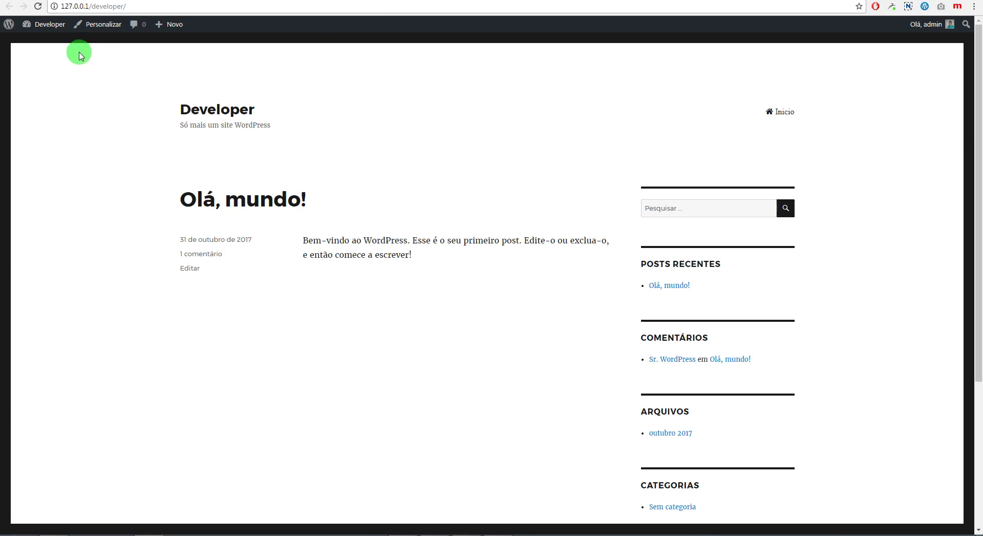
{"action": "left_click", "coordinate": [39, 7]}
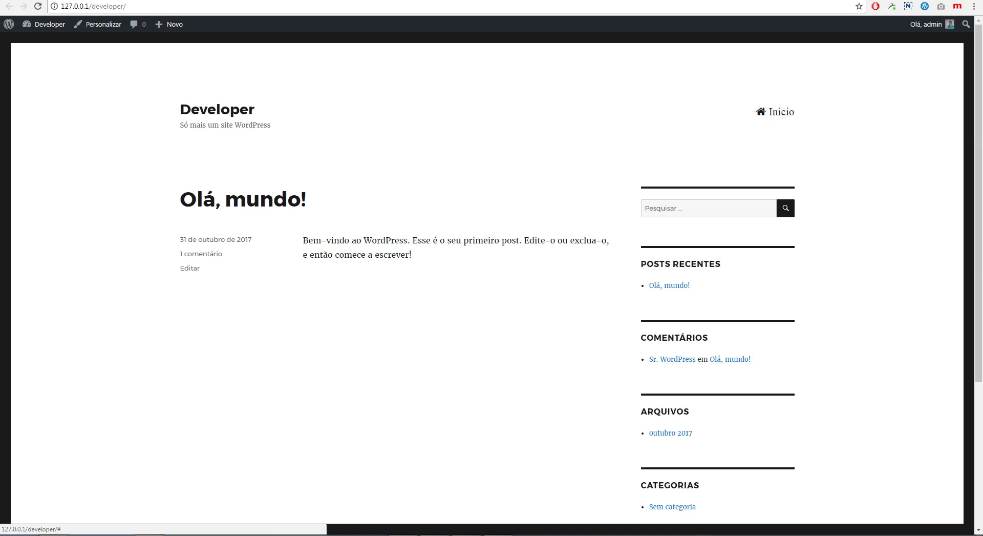
Review the Larger Icons size classes on the Font Awesome examples page and return to the Demo menu editor.
{"action": "key", "text": "ctrl+Tab"}
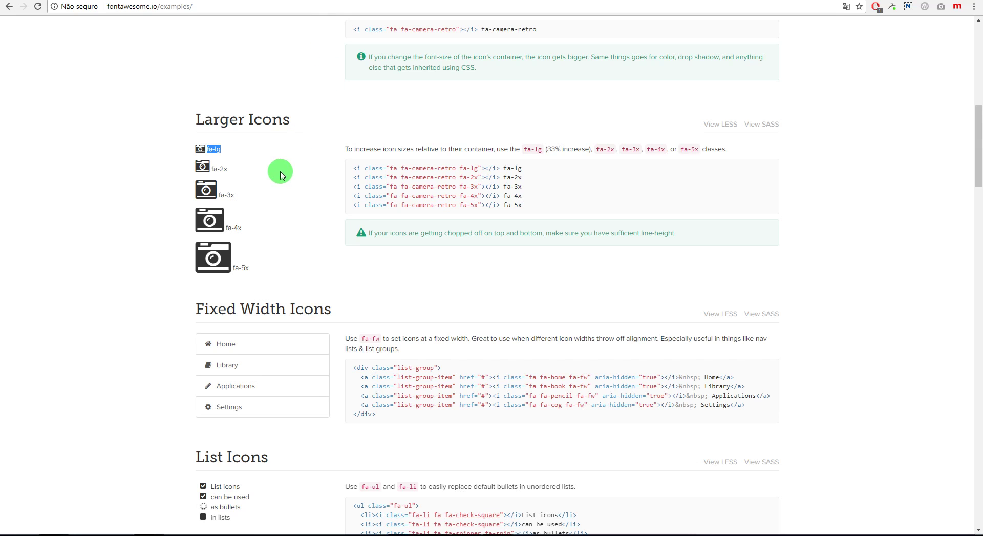
{"action": "left_click", "coordinate": [234, 179]}
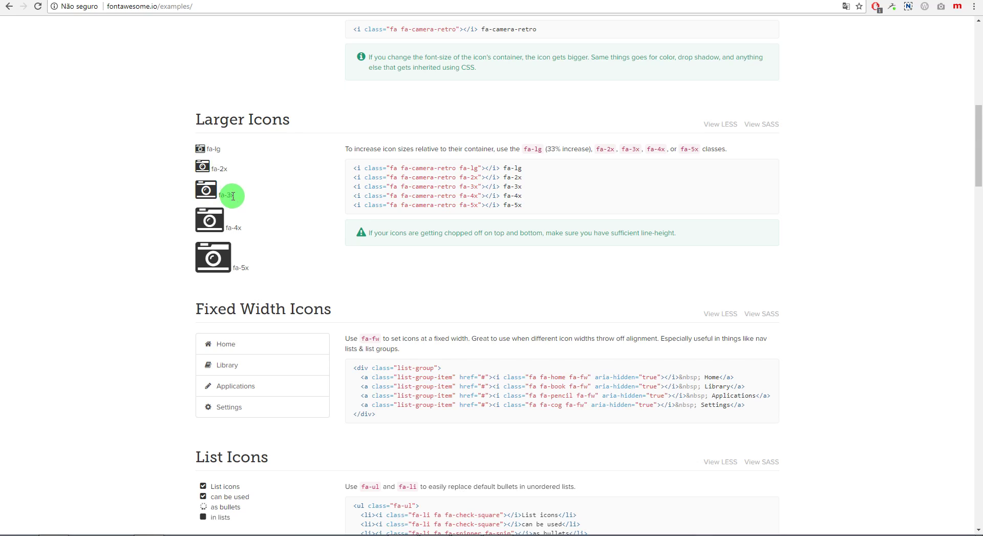
{"action": "key", "text": "ctrl+Tab"}
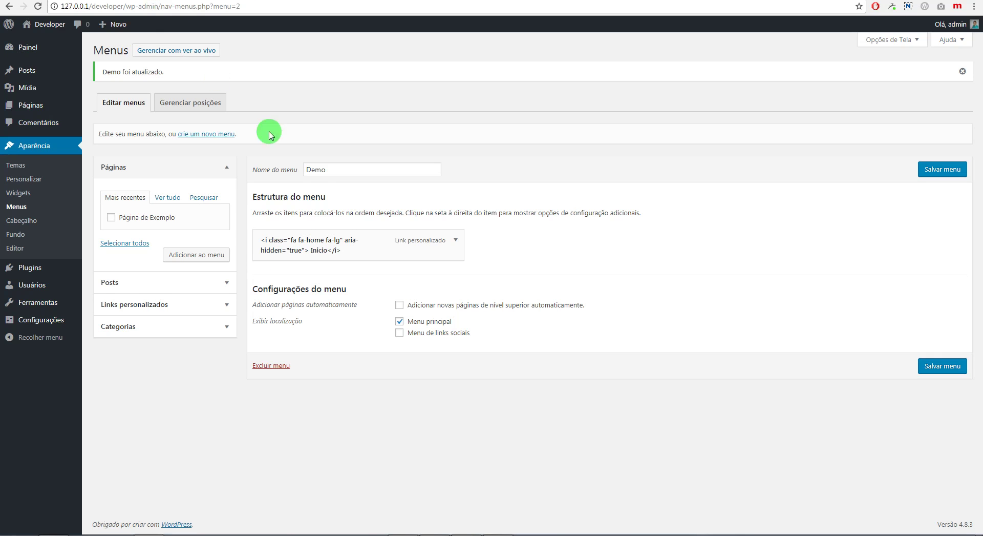
Expand the Inicio item in the Demo menu and select its entire navigation label.
{"action": "left_click", "coordinate": [453, 241]}
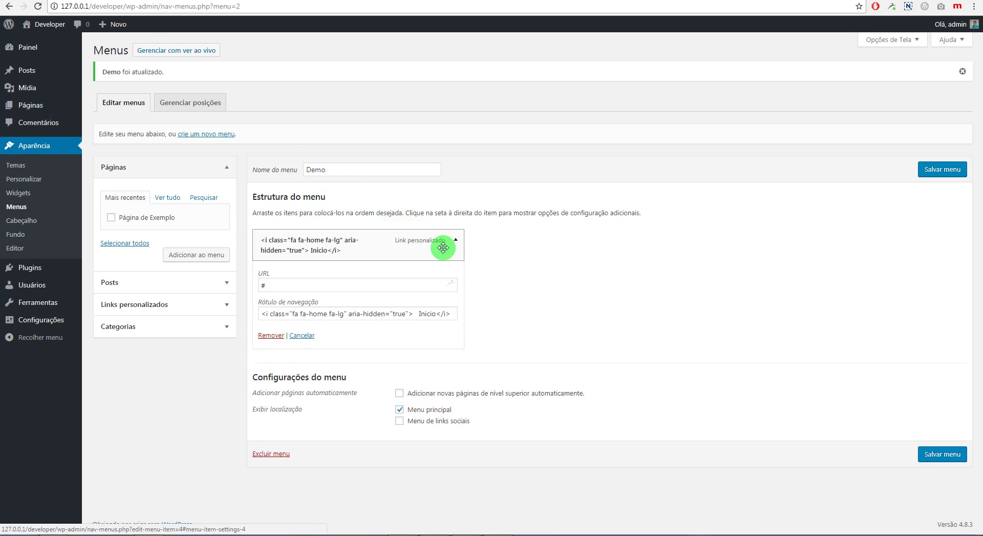
{"action": "double_click", "coordinate": [339, 313]}
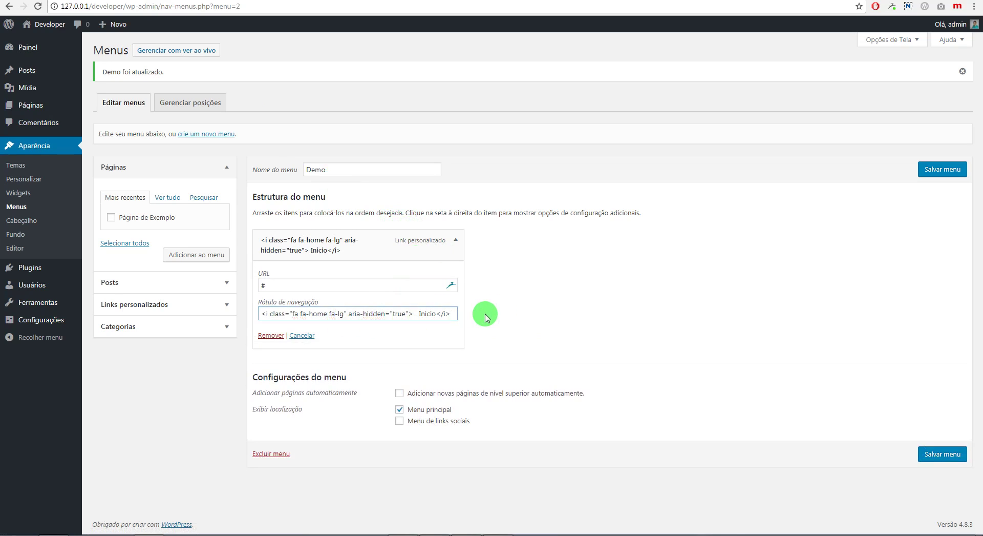
{"action": "left_click", "coordinate": [455, 240]}
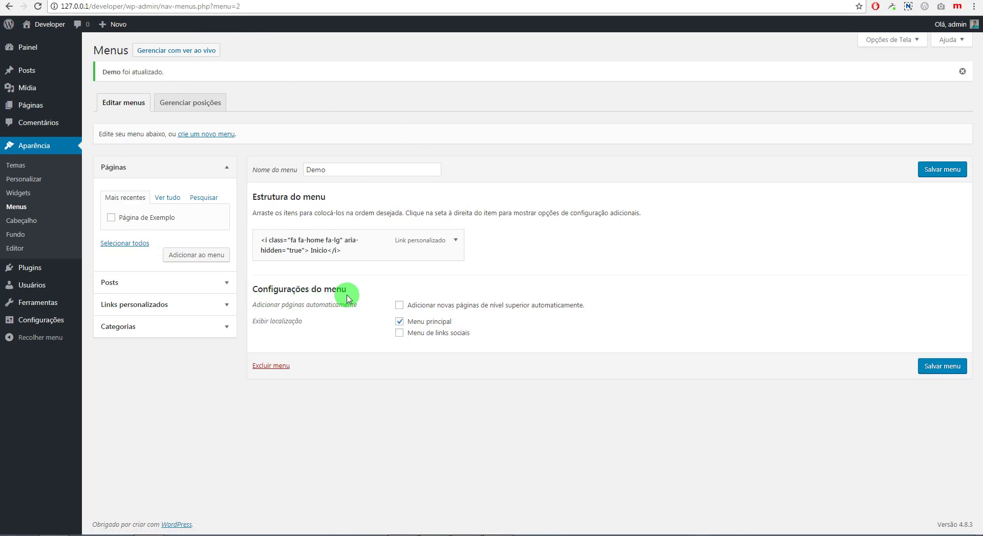
{"action": "left_click", "coordinate": [456, 240]}
{"action": "double_click", "coordinate": [338, 314]}
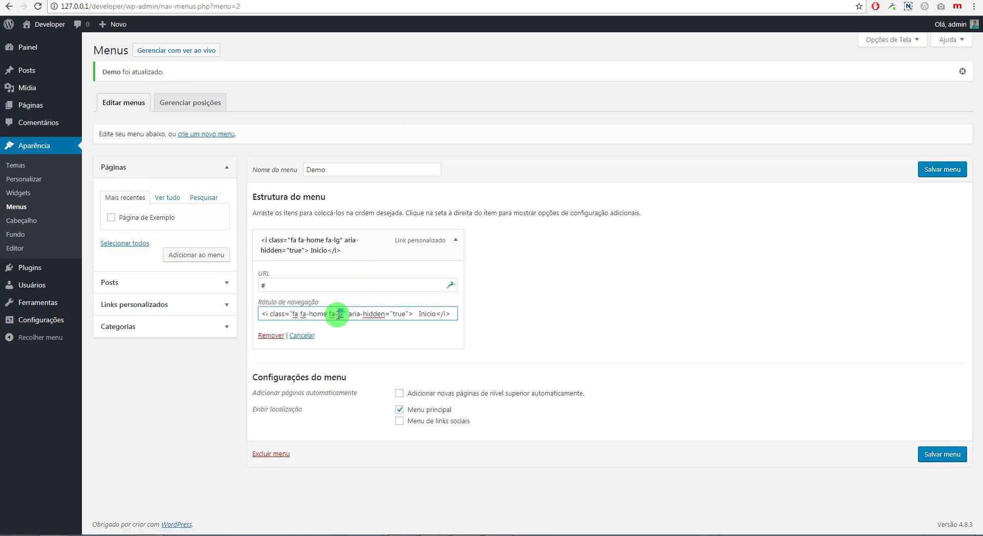
{"action": "triple_click", "coordinate": [338, 313]}
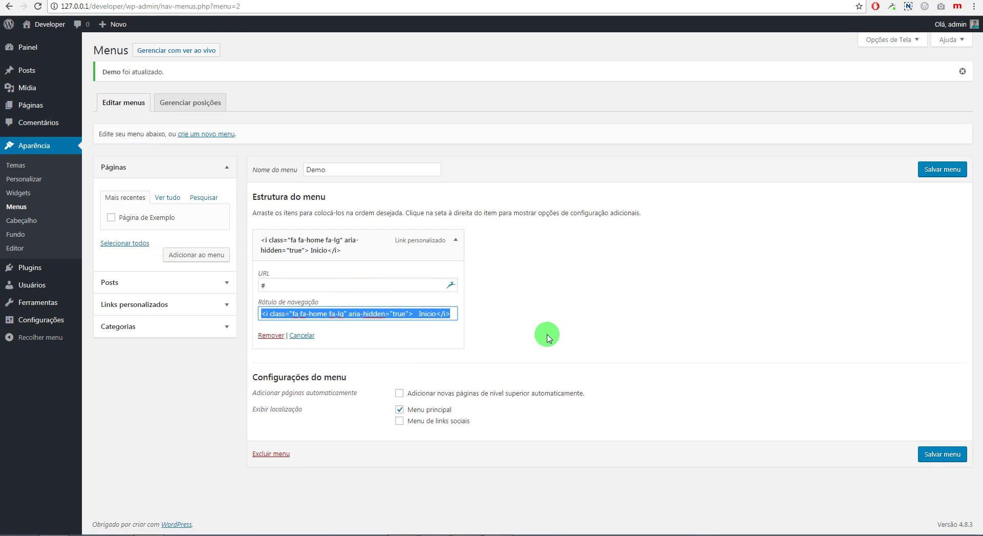
Search the Font Awesome icon list for "user", open the user icon's page and select its sample code.
{"action": "left_click", "coordinate": [285, 1]}
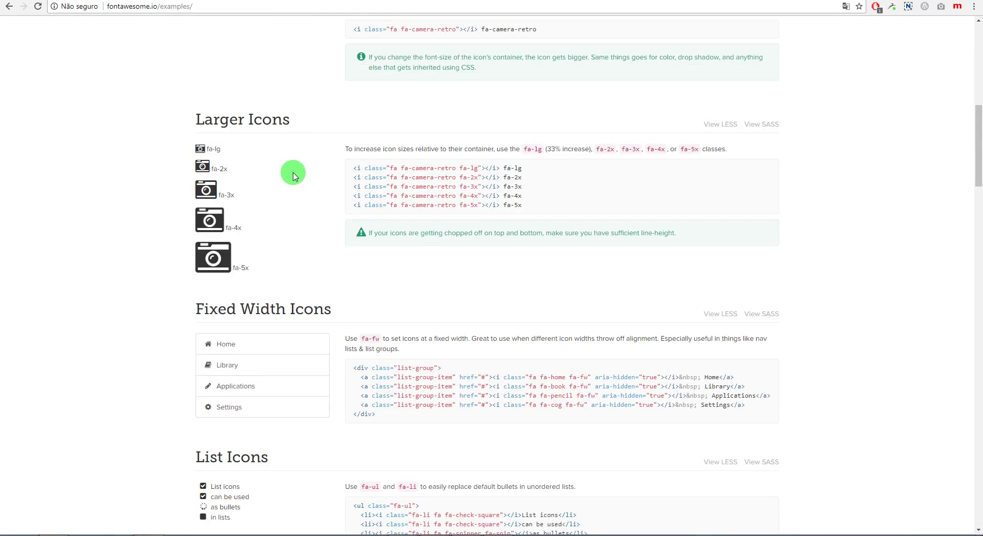
{"action": "left_click", "coordinate": [10, 6]}
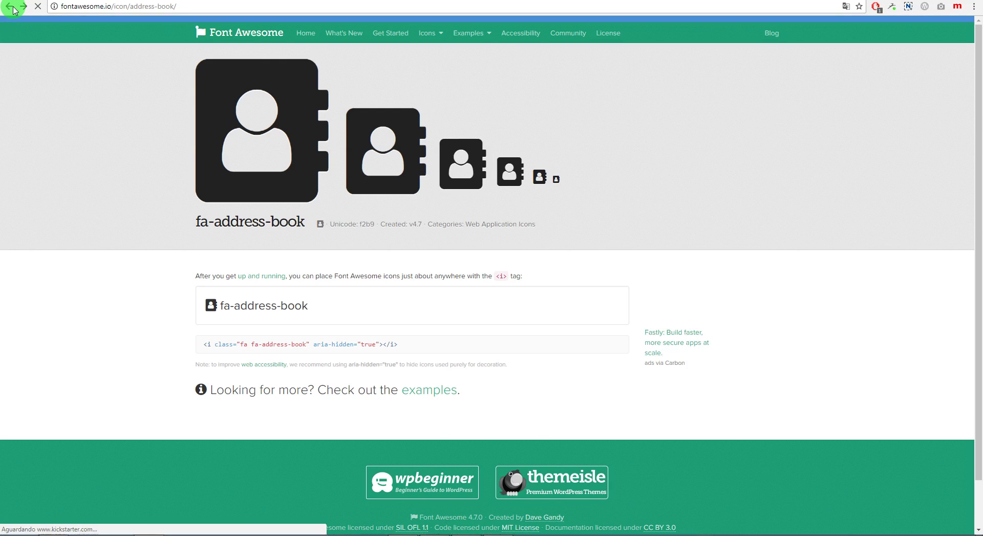
{"action": "key", "text": "alt+Left"}
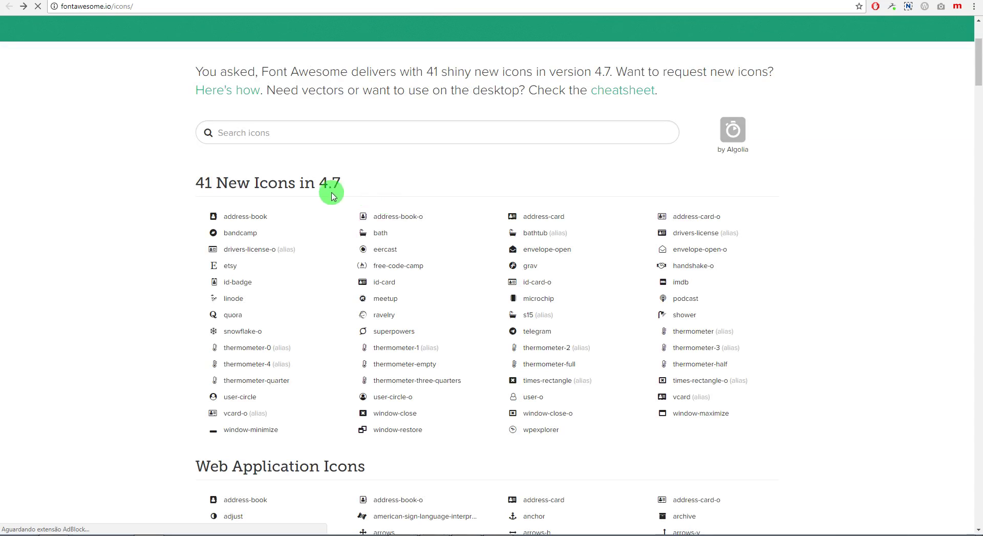
{"action": "left_click", "coordinate": [317, 222]}
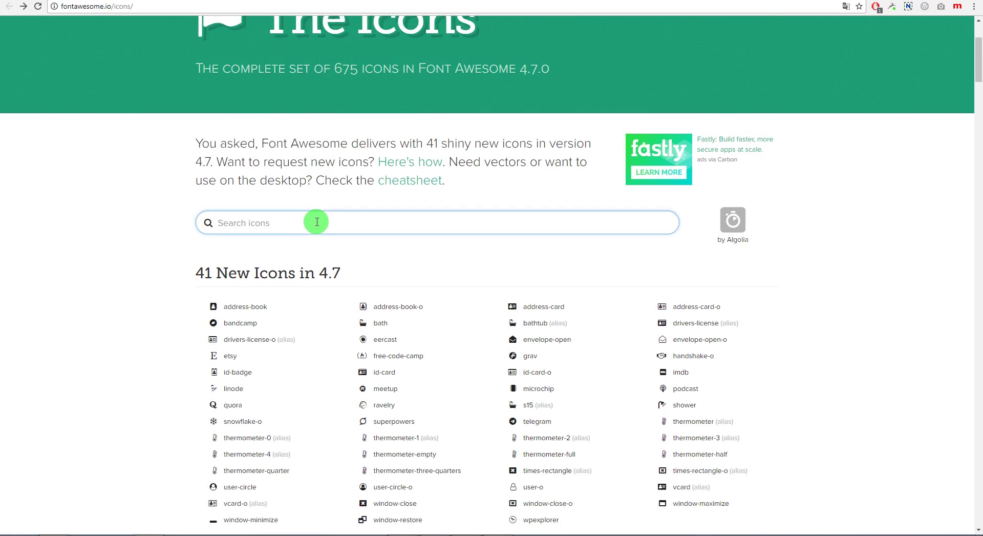
{"action": "type", "text": "user"}
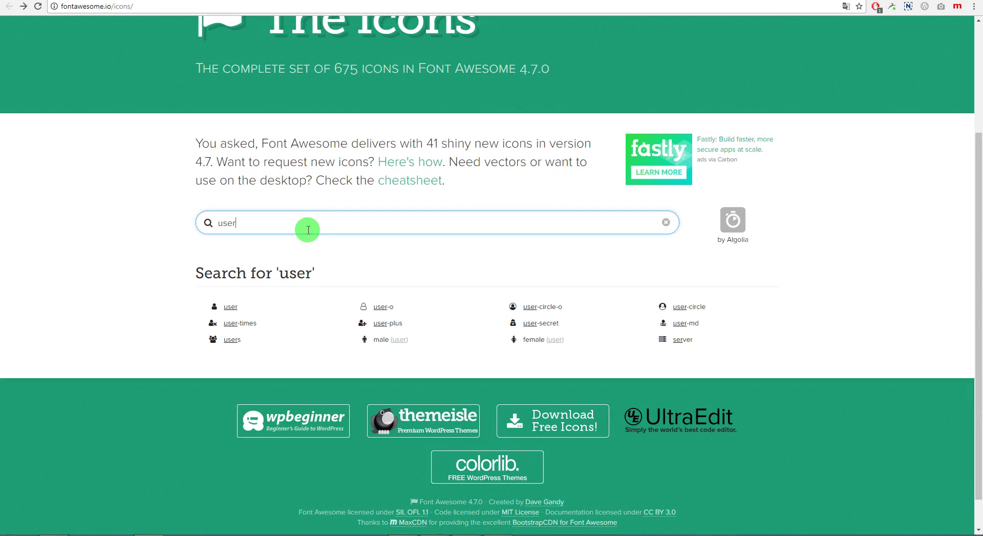
{"action": "left_click", "coordinate": [230, 312]}
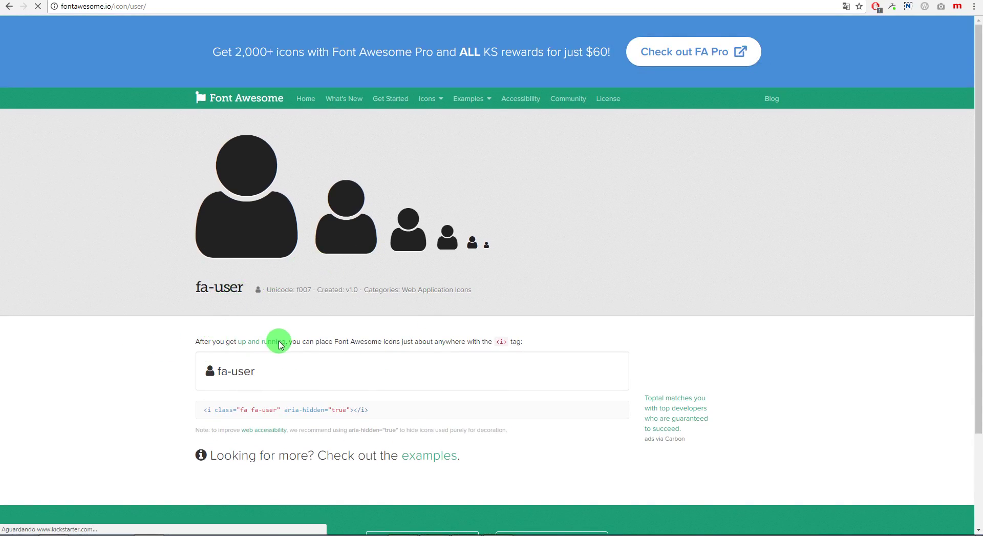
{"action": "scroll", "coordinate": [279, 341], "scroll_direction": "down", "scroll_amount": 2}
{"action": "left_click_drag", "start_coordinate": [391, 307], "coordinate": [158, 307]}
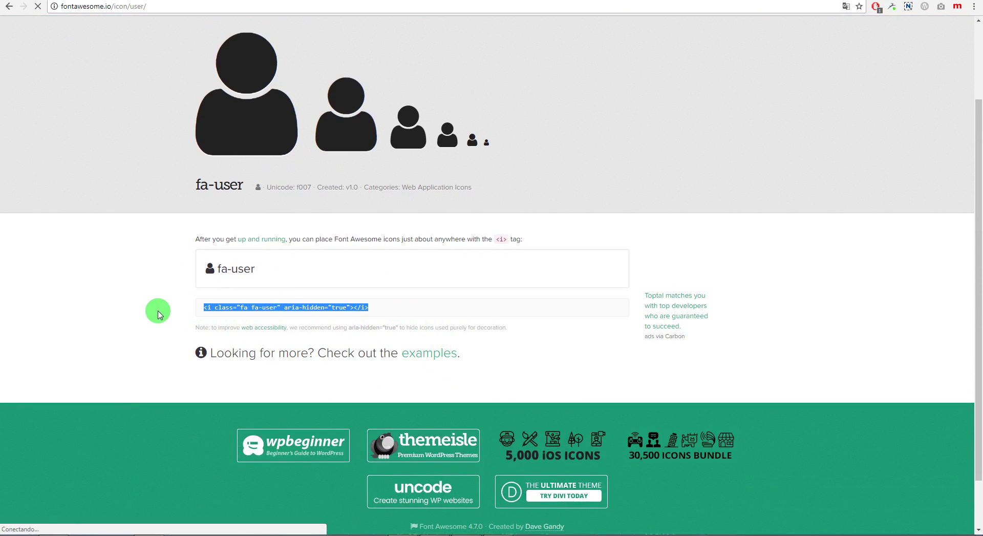
Back in the Demo menu, copy the Inicio item's full navigation label and collapse the item.
{"action": "left_click", "coordinate": [153, 1]}
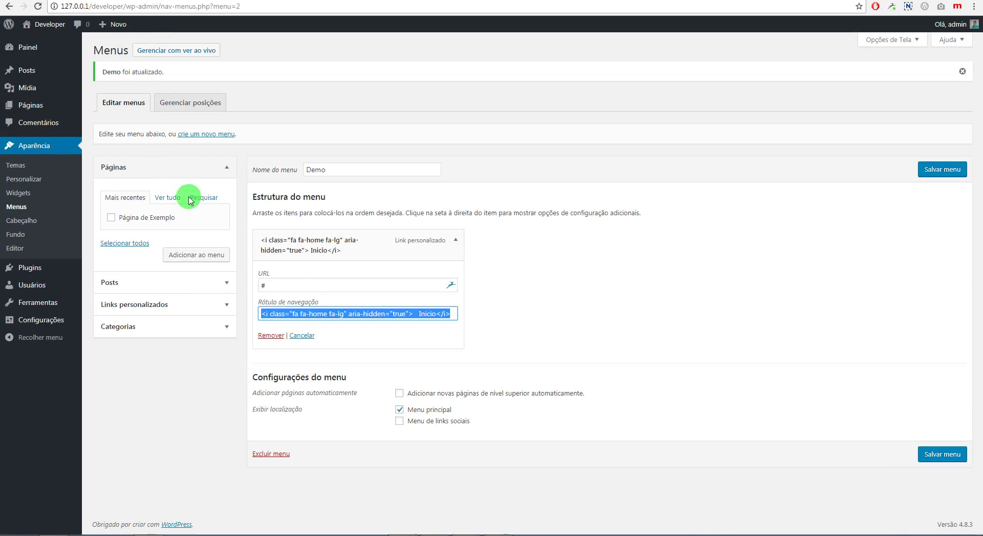
{"action": "triple_click", "coordinate": [371, 316]}
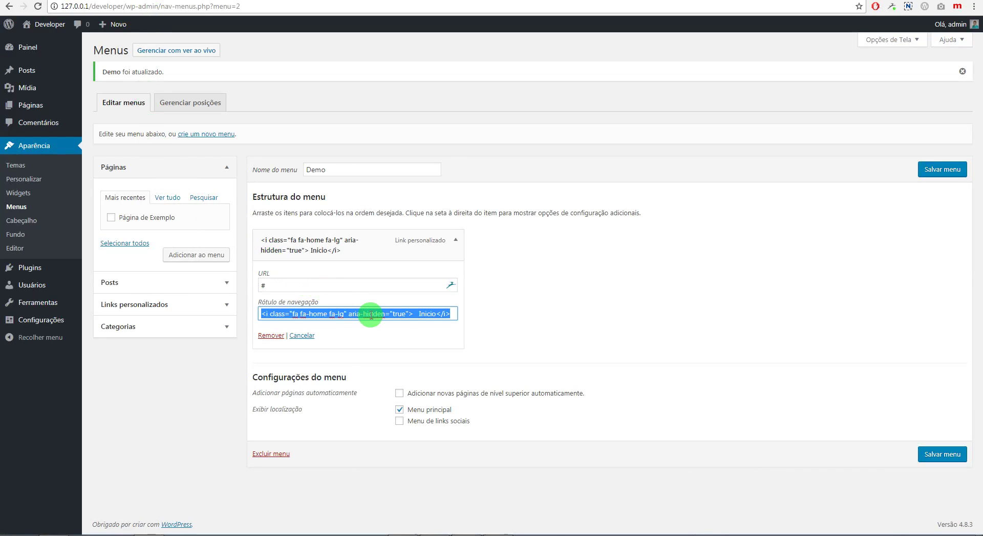
{"action": "left_click", "coordinate": [454, 244]}
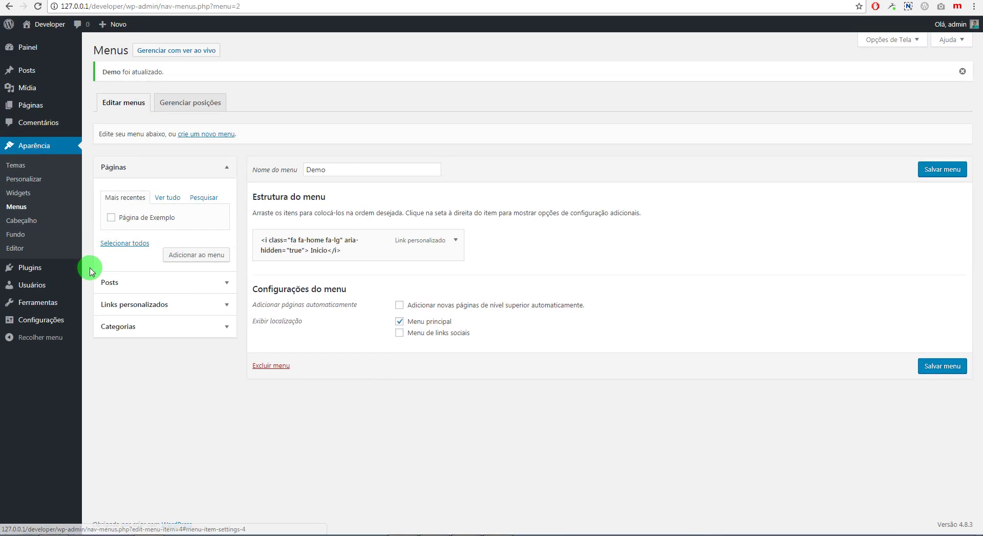
Start a custom link with URL # and the copied Inicio label as link text, replacing the word Inicio with Sobre.
{"action": "left_click", "coordinate": [127, 307]}
{"action": "left_click", "coordinate": [159, 251]}
{"action": "left_click", "coordinate": [160, 249]}
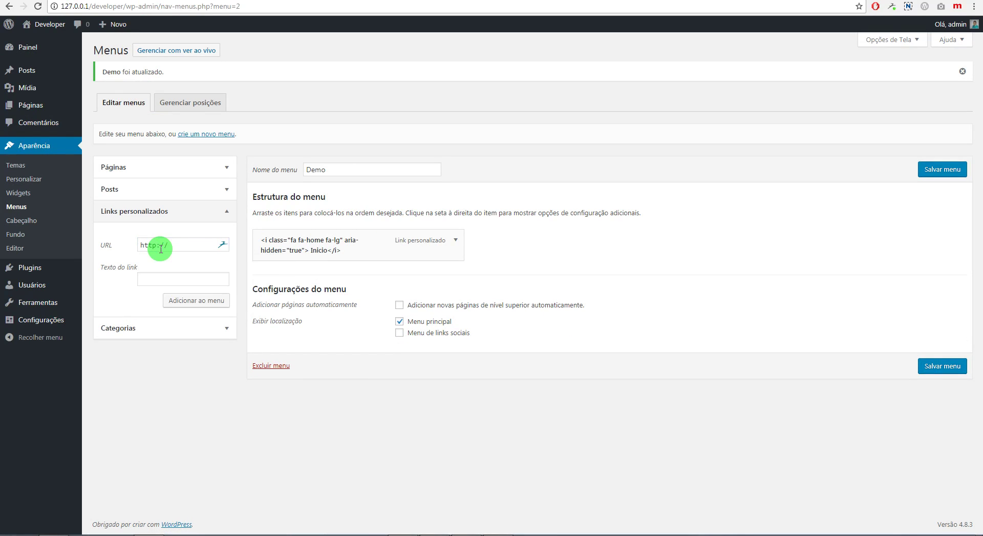
{"action": "double_click", "coordinate": [166, 244]}
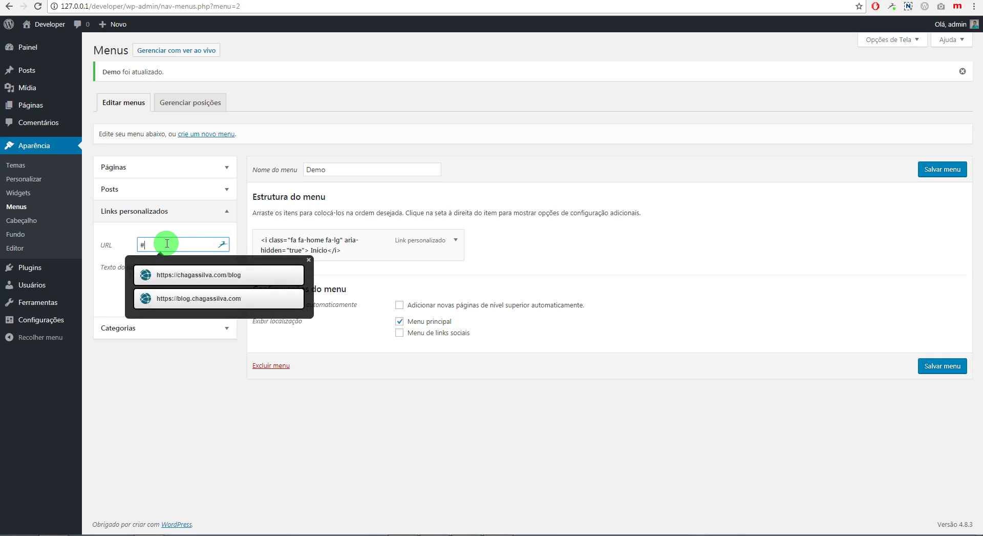
{"action": "left_click", "coordinate": [146, 277]}
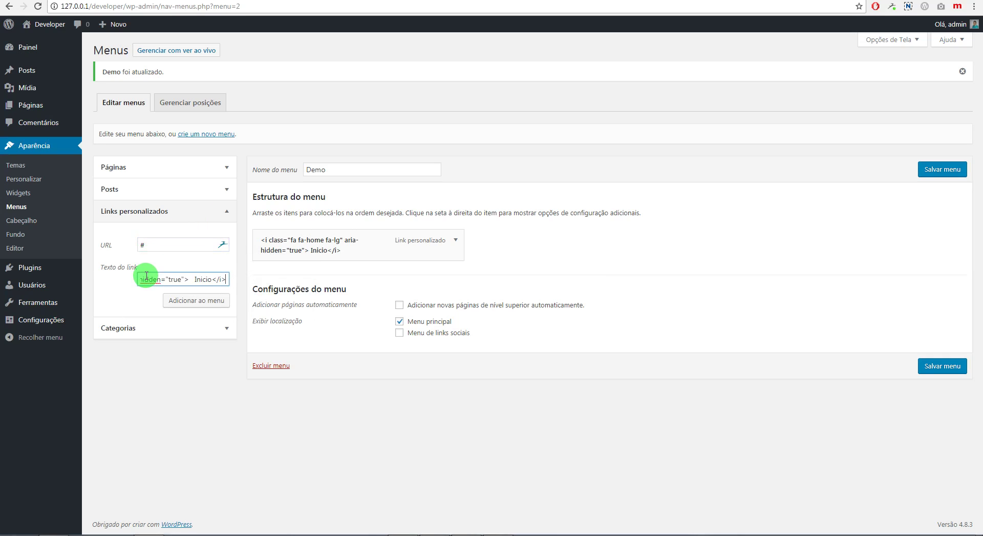
{"action": "left_click", "coordinate": [202, 281]}
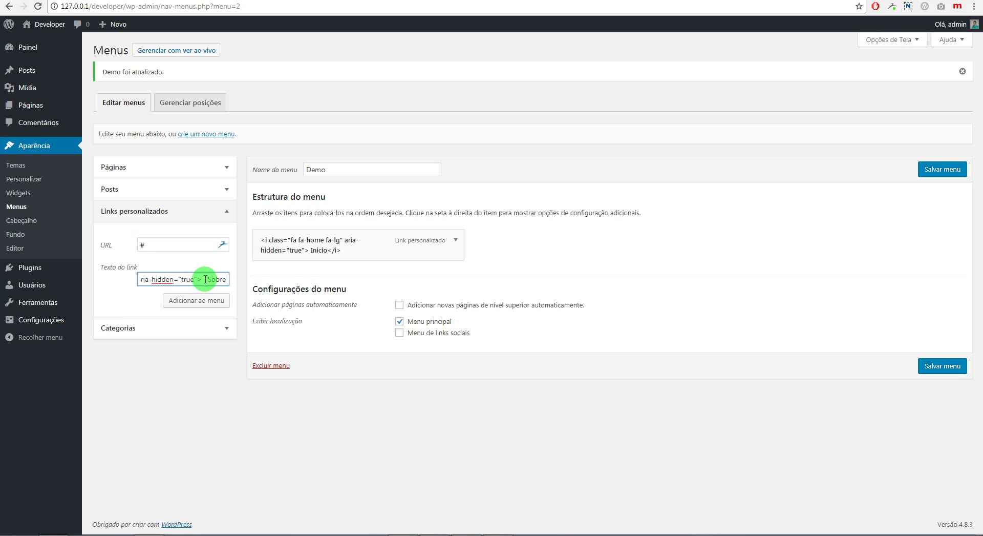
On the Font Awesome user icon page, select the class names fa fa-user in the sample code.
{"action": "left_click", "coordinate": [331, 0]}
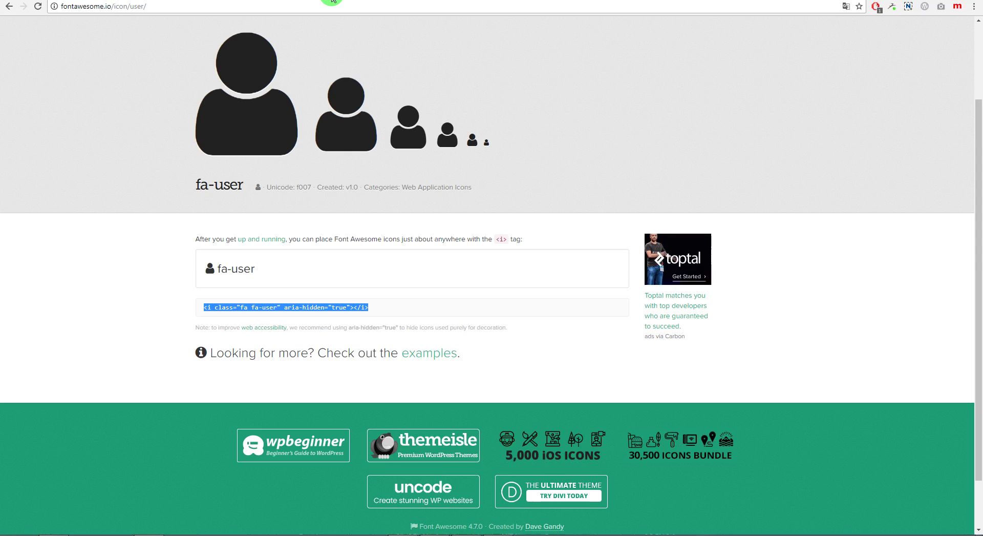
{"action": "left_click", "coordinate": [278, 306]}
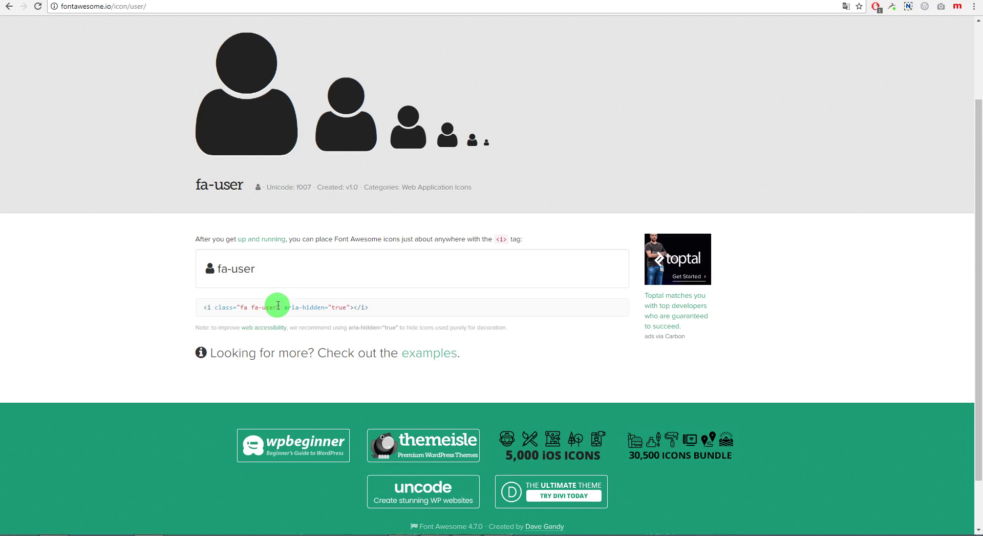
{"action": "left_click_drag", "start_coordinate": [272, 306], "coordinate": [245, 306]}
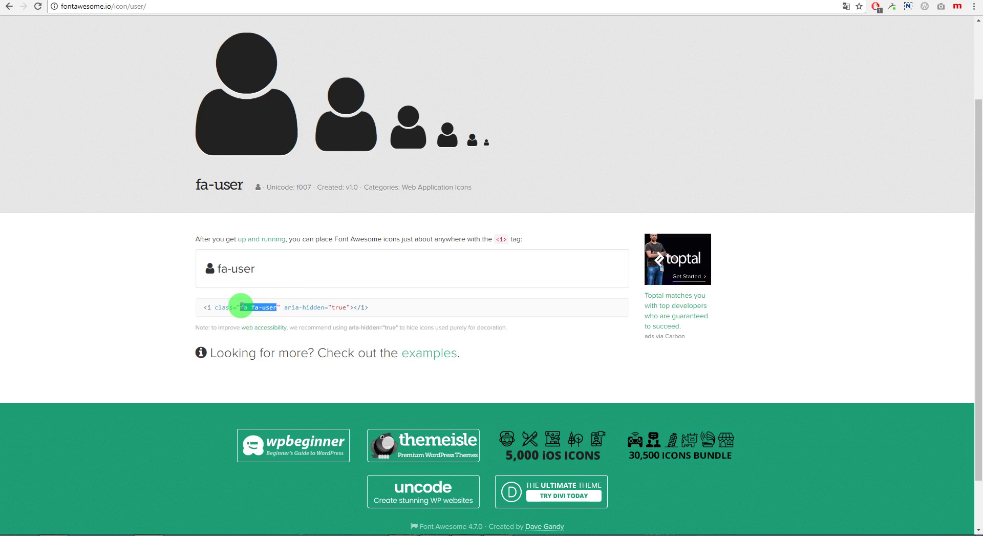
Replace the home icon class with fa-user in the Sobre link text, keeping fa-lg, and add the link to the Demo menu.
{"action": "left_click", "coordinate": [178, 0]}
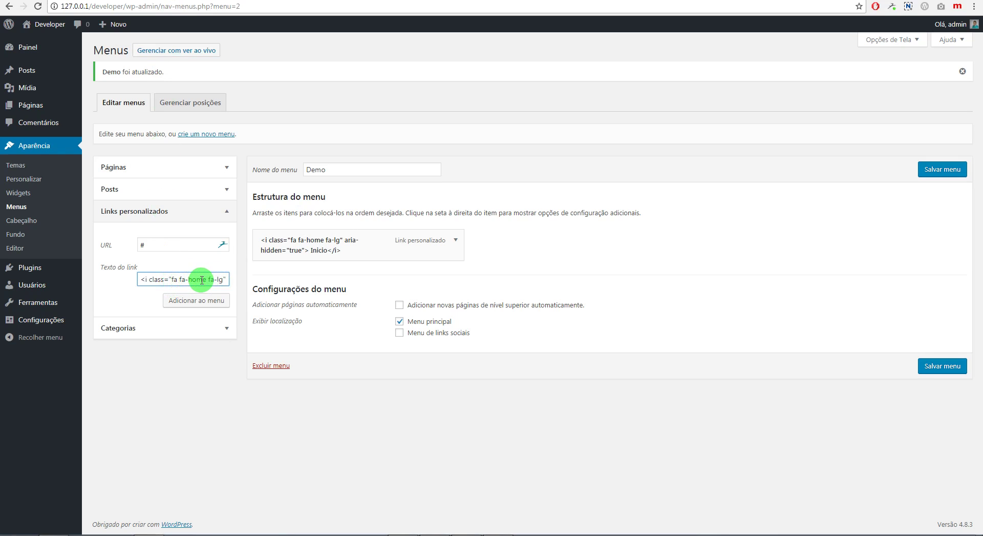
{"action": "left_click_drag", "start_coordinate": [199, 278], "coordinate": [174, 279]}
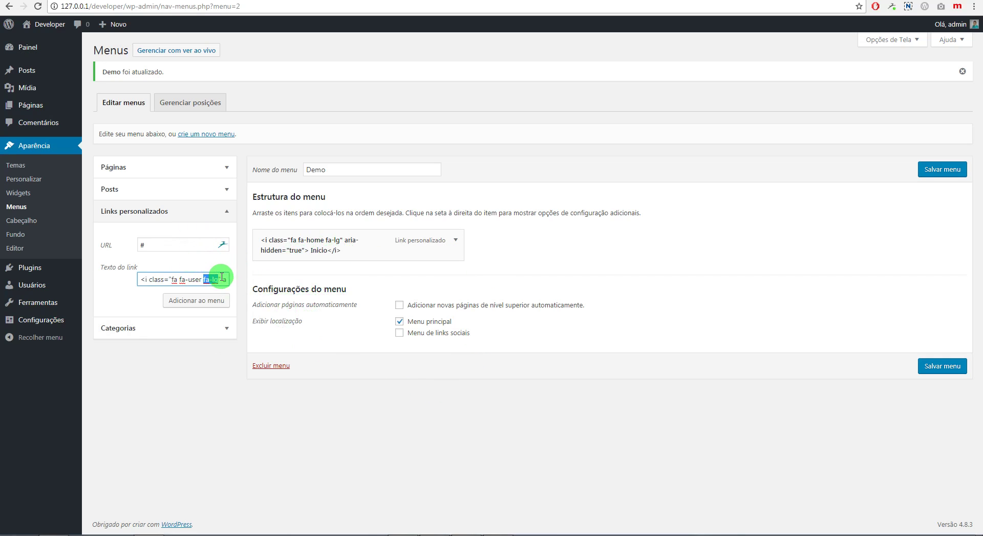
{"action": "left_click", "coordinate": [180, 302]}
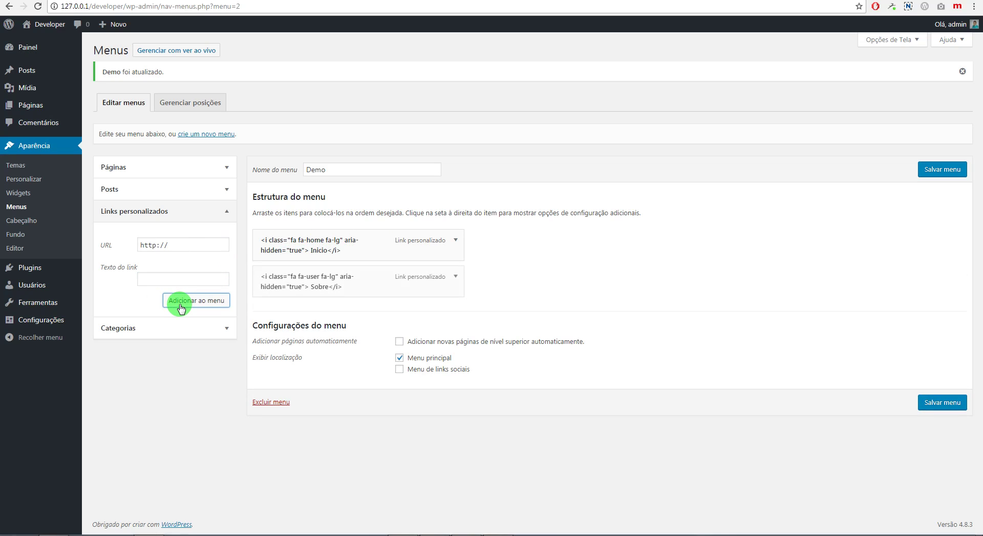
Search the Font Awesome icon list for "youtub" and open the youtube-square icon's page.
{"action": "key", "text": "ctrl+Tab"}
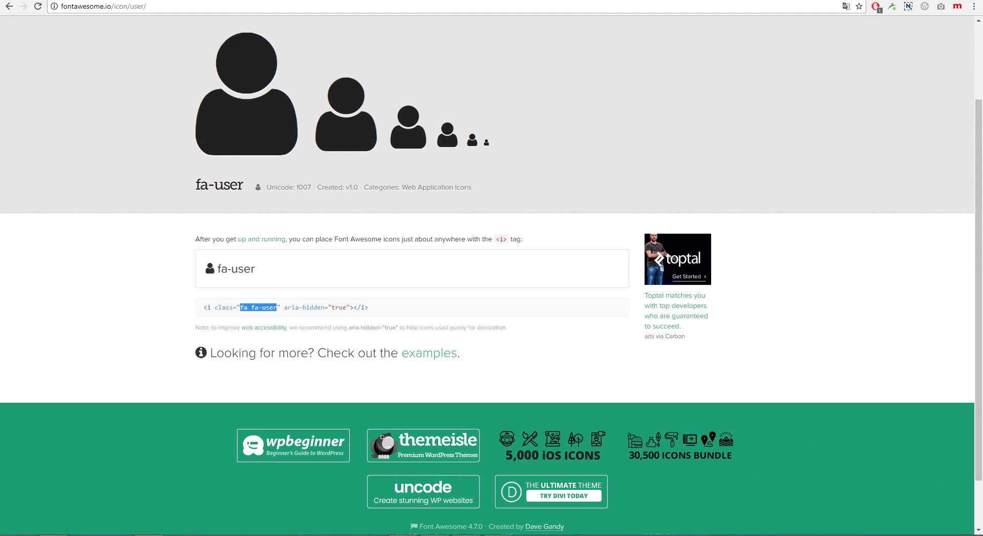
{"action": "left_click", "coordinate": [5, 10]}
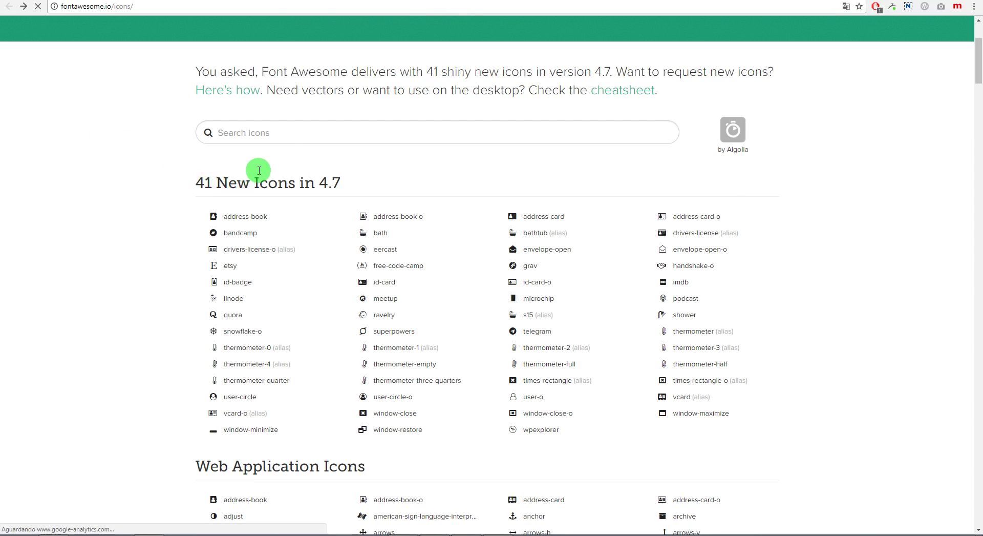
{"action": "left_click", "coordinate": [238, 219]}
{"action": "type", "text": "youtub"}
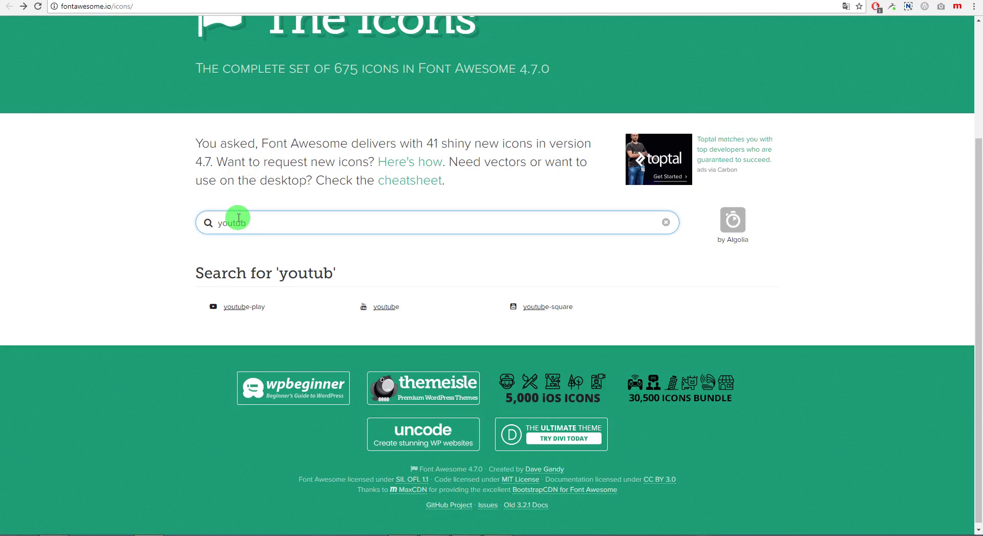
{"action": "left_click", "coordinate": [527, 307]}
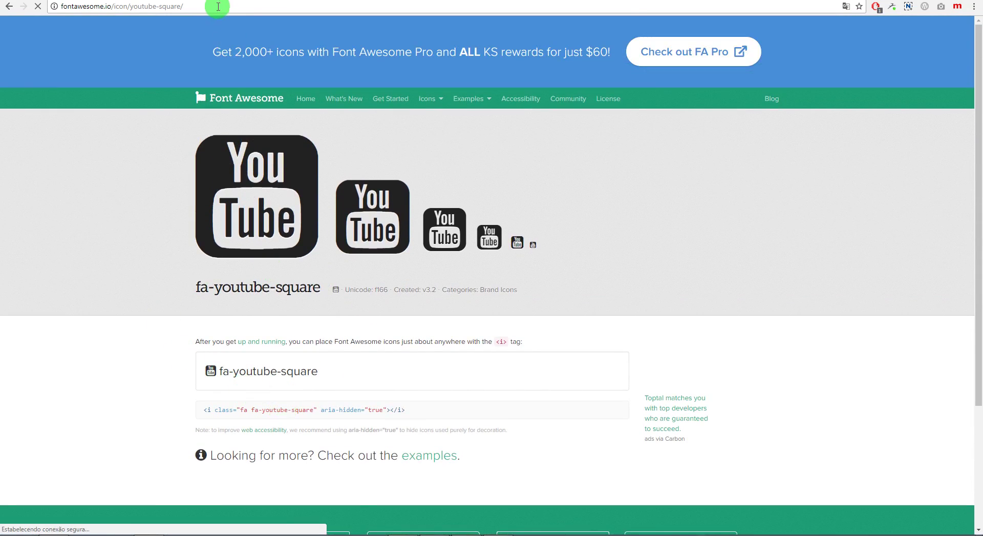
Start a custom link with URL # and the Sobre item's copied label as link text, replacing the word Sobre with YouTube.
{"action": "left_click", "coordinate": [162, 5]}
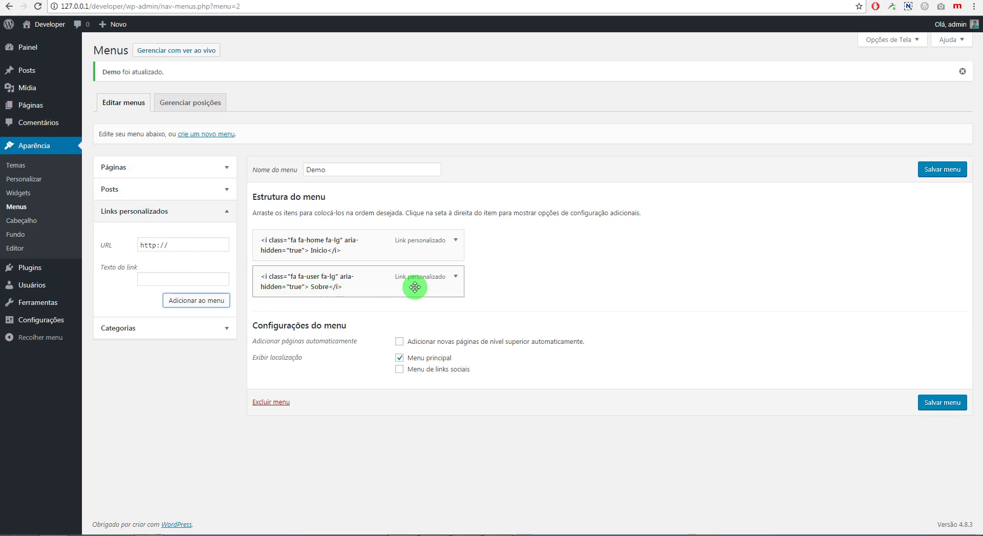
{"action": "left_click", "coordinate": [451, 277]}
{"action": "triple_click", "coordinate": [375, 349]}
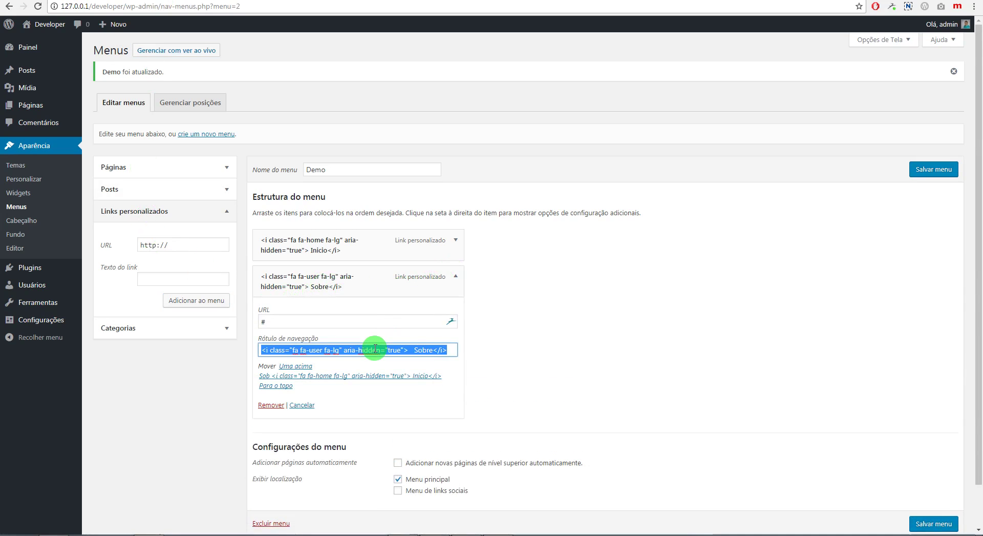
{"action": "left_click", "coordinate": [171, 278]}
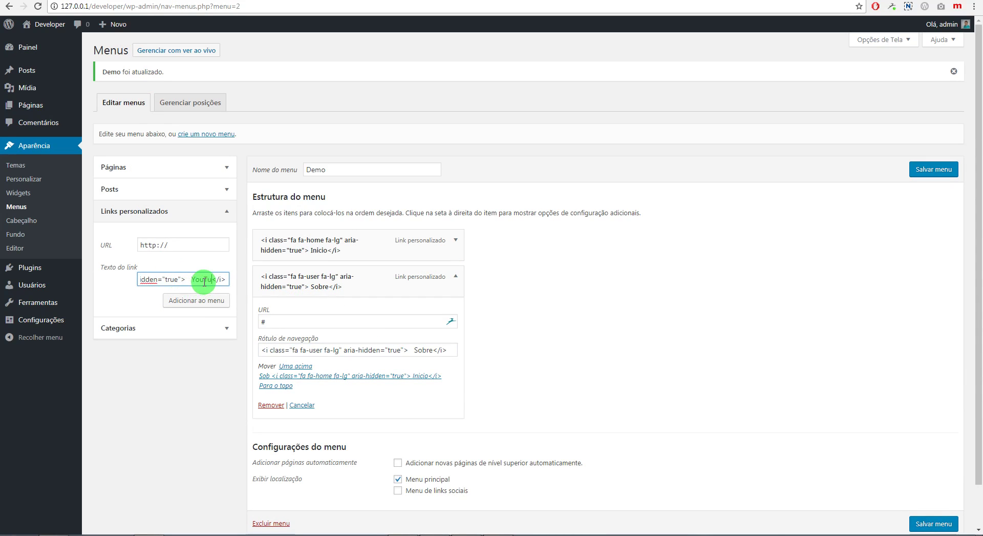
{"action": "triple_click", "coordinate": [179, 250]}
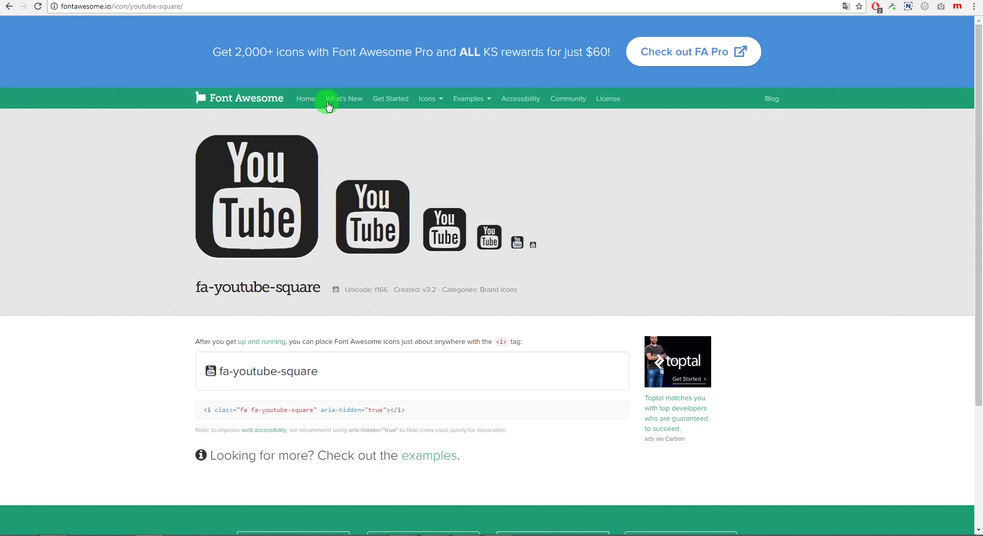
Replace fa fa-user in the YouTube link text with fa fa-youtube-square copied from the icon page, keeping fa-lg, and add the link to the menu.
{"action": "left_click", "coordinate": [331, 1]}
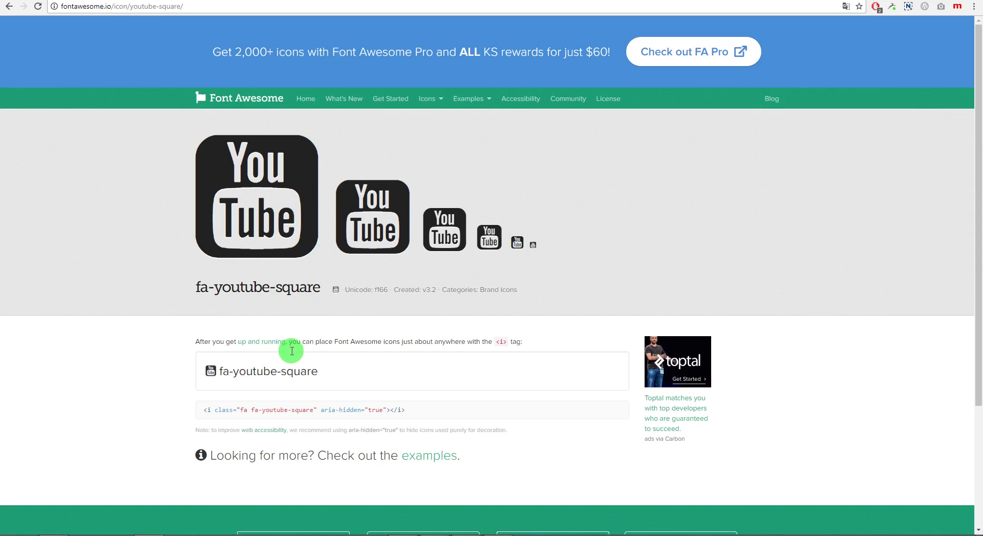
{"action": "left_click_drag", "start_coordinate": [313, 409], "coordinate": [245, 409]}
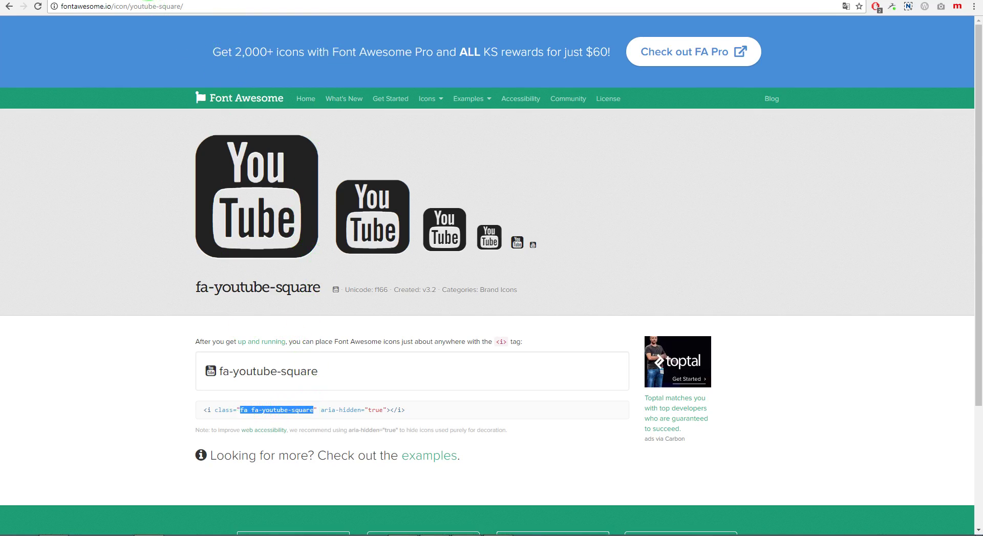
{"action": "left_click", "coordinate": [149, 1]}
{"action": "double_click", "coordinate": [189, 279]}
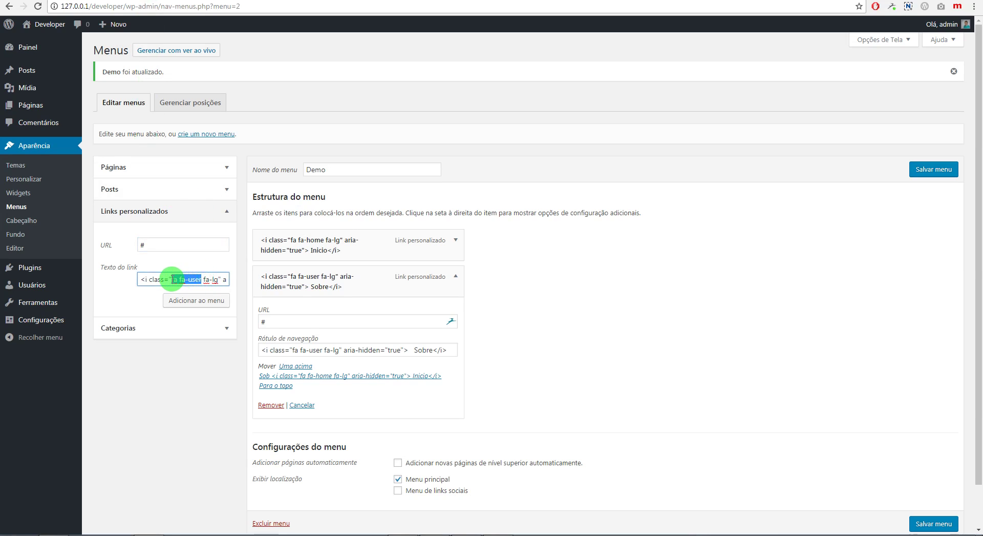
{"action": "type", "text": "fa fa-youtube-square"}
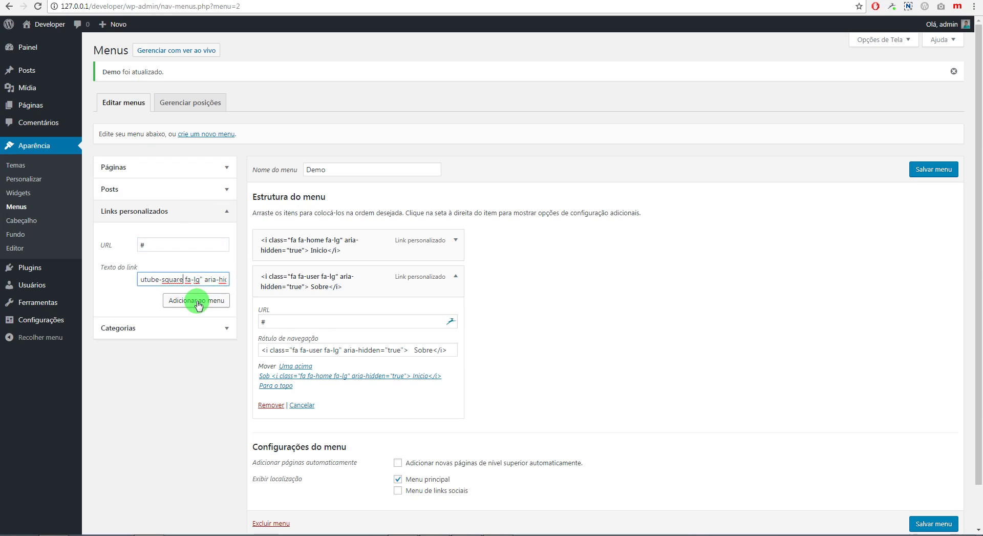
{"action": "left_click", "coordinate": [185, 304]}
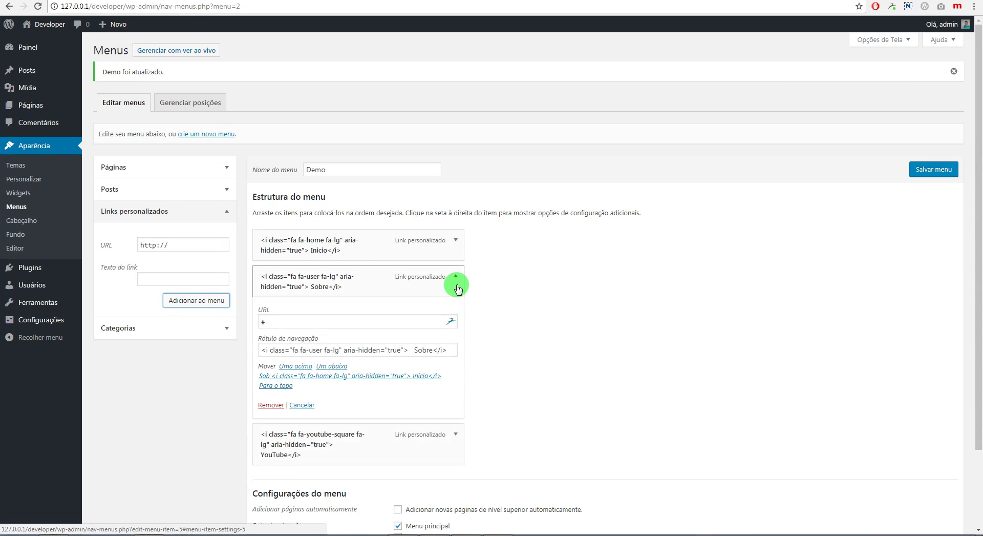
Start a custom link with URL # and the YouTube item's copied label as link text, replacing the word YouTube with Contato.
{"action": "left_click", "coordinate": [456, 277]}
{"action": "left_click", "coordinate": [455, 312]}
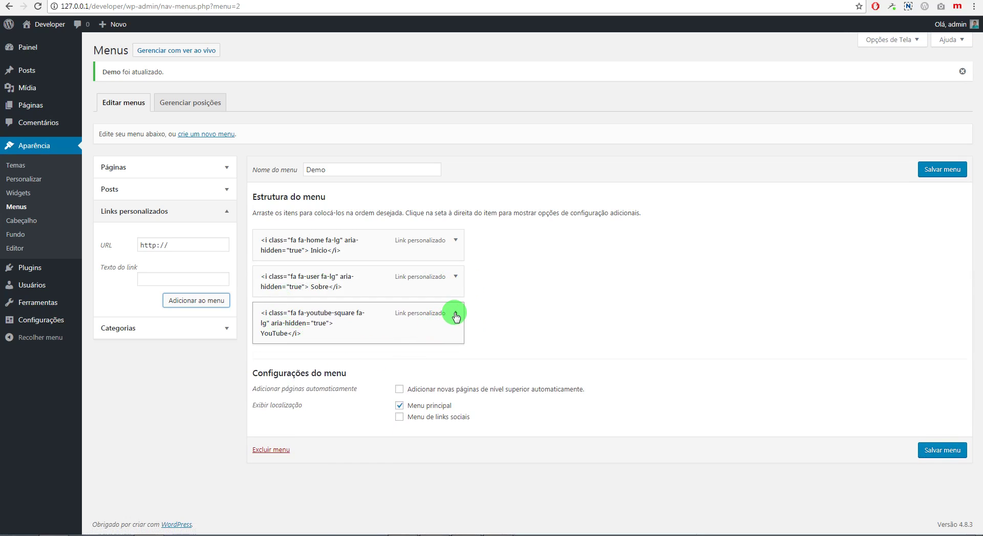
{"action": "left_click", "coordinate": [351, 396]}
{"action": "key", "text": "ctrl+a"}
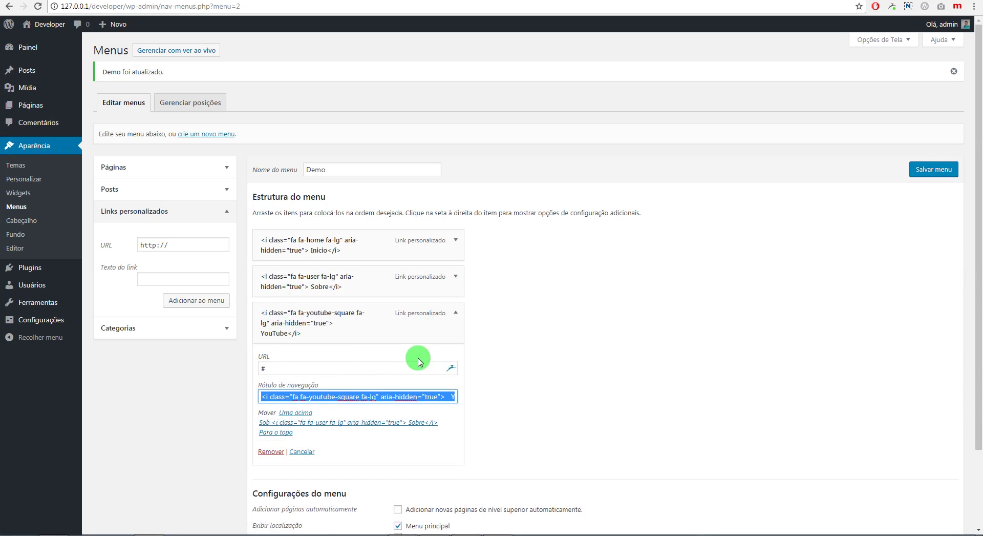
{"action": "left_click", "coordinate": [456, 315]}
{"action": "left_click", "coordinate": [217, 280]}
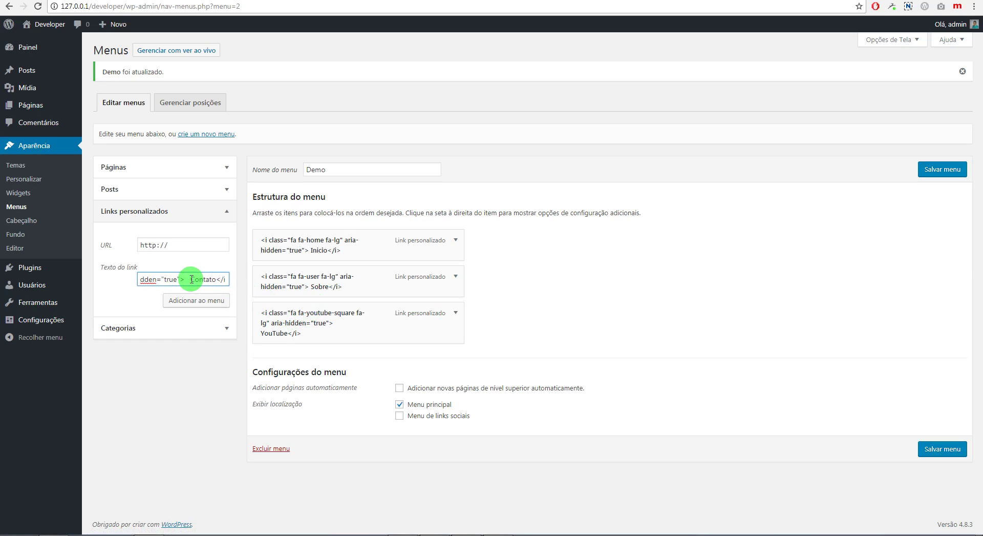
{"action": "left_click", "coordinate": [194, 240]}
{"action": "type", "text": "#"}
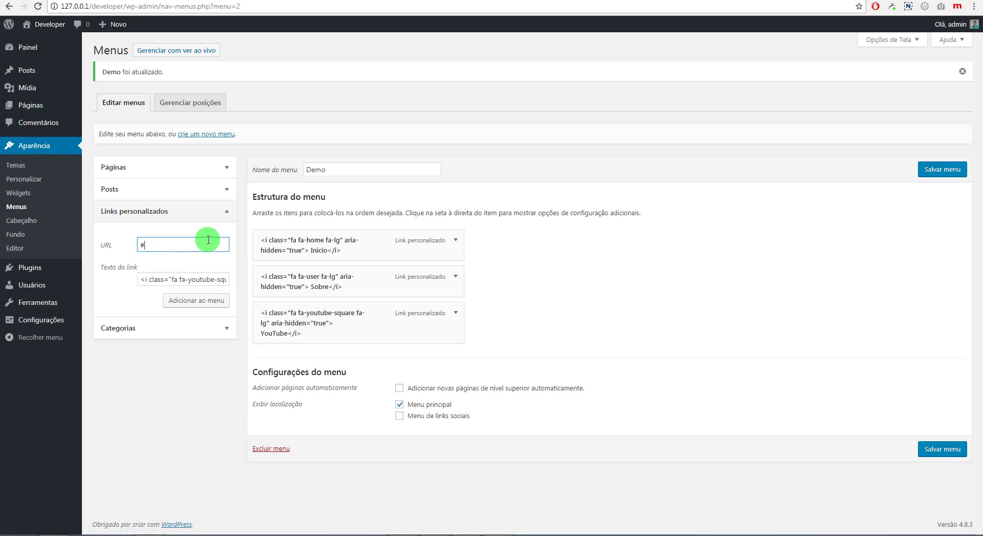
Search the Font Awesome icon list for "enve" and open the envelope icon's page.
{"action": "key", "text": "ctrl+Tab"}
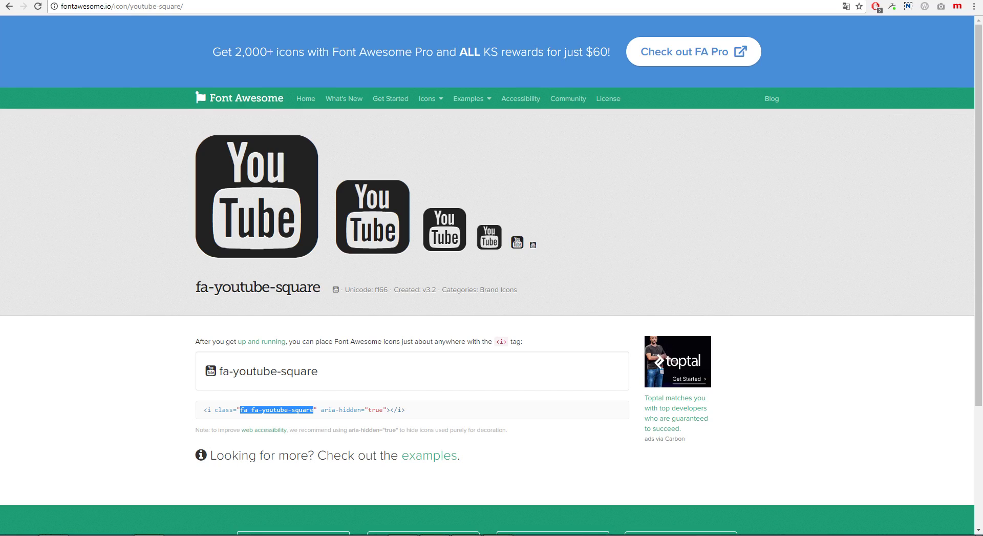
{"action": "left_click", "coordinate": [9, 6]}
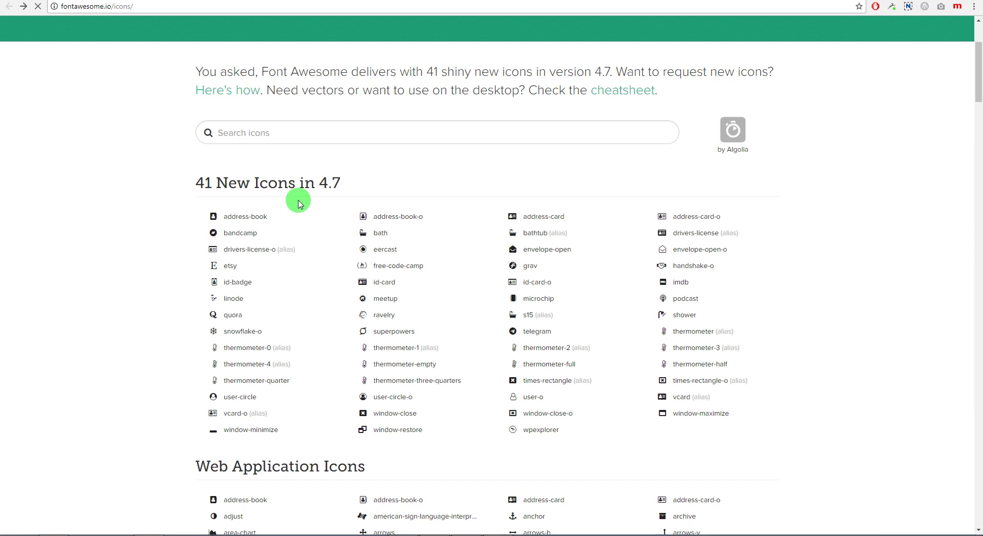
{"action": "scroll", "coordinate": [261, 193], "scroll_direction": "up", "scroll_amount": 2}
{"action": "left_click", "coordinate": [259, 226]}
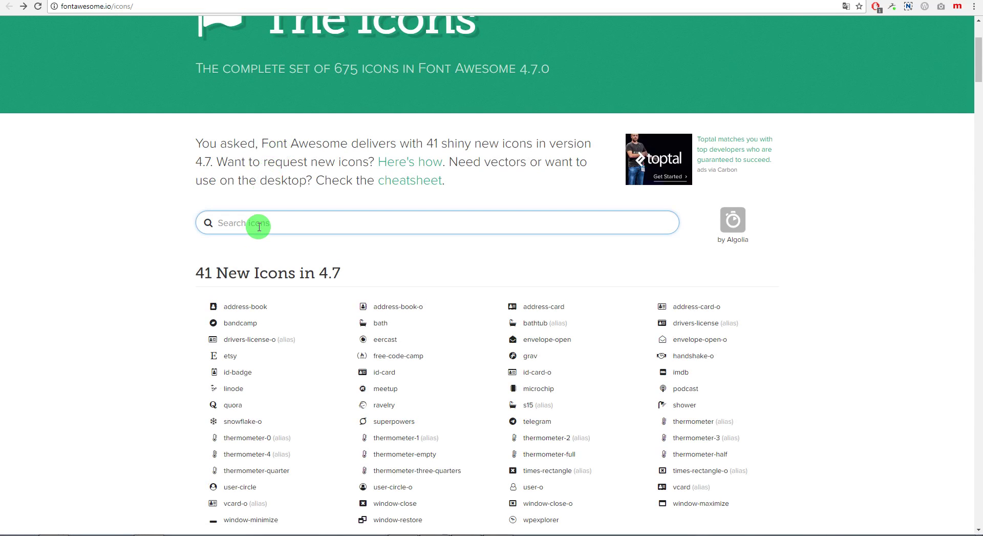
{"action": "type", "text": "env"}
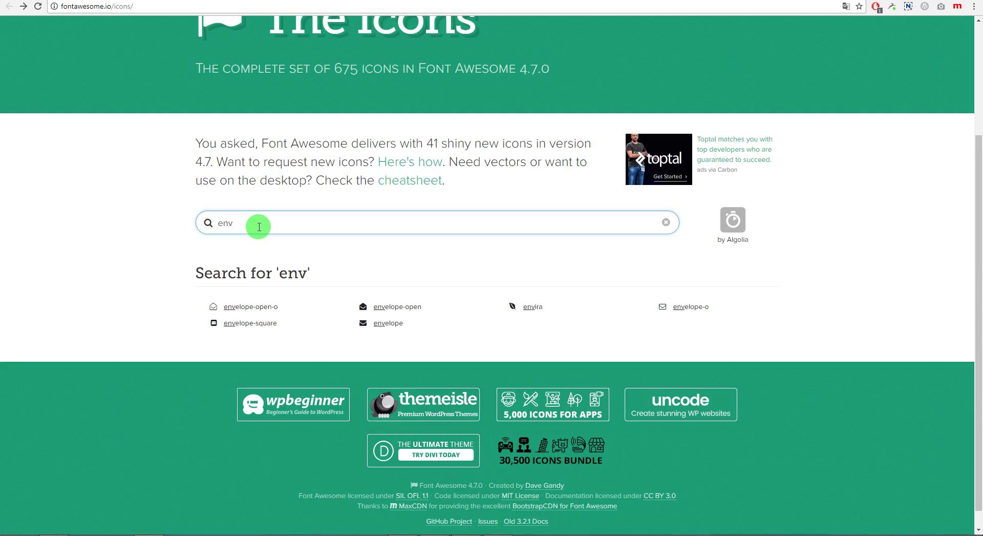
{"action": "type", "text": "e"}
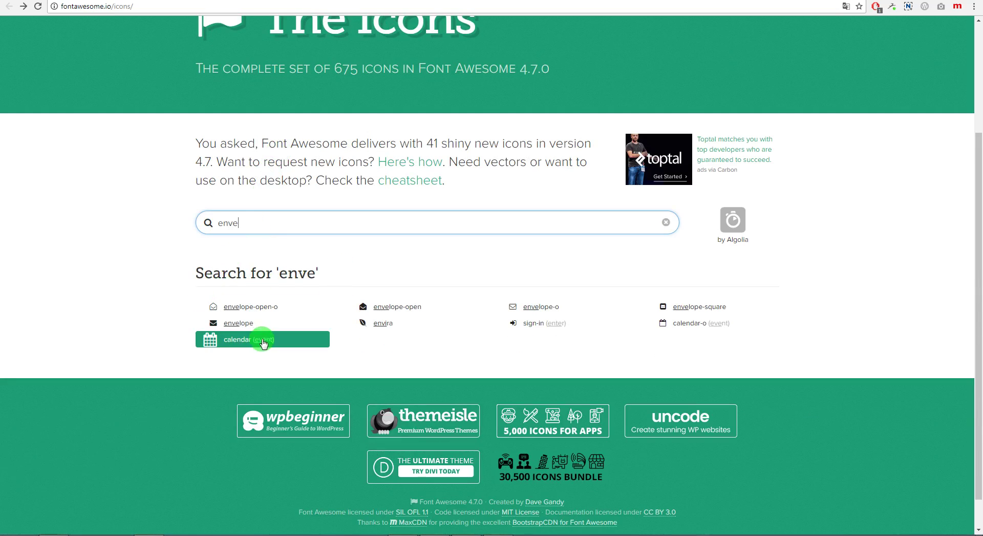
{"action": "left_click", "coordinate": [251, 328]}
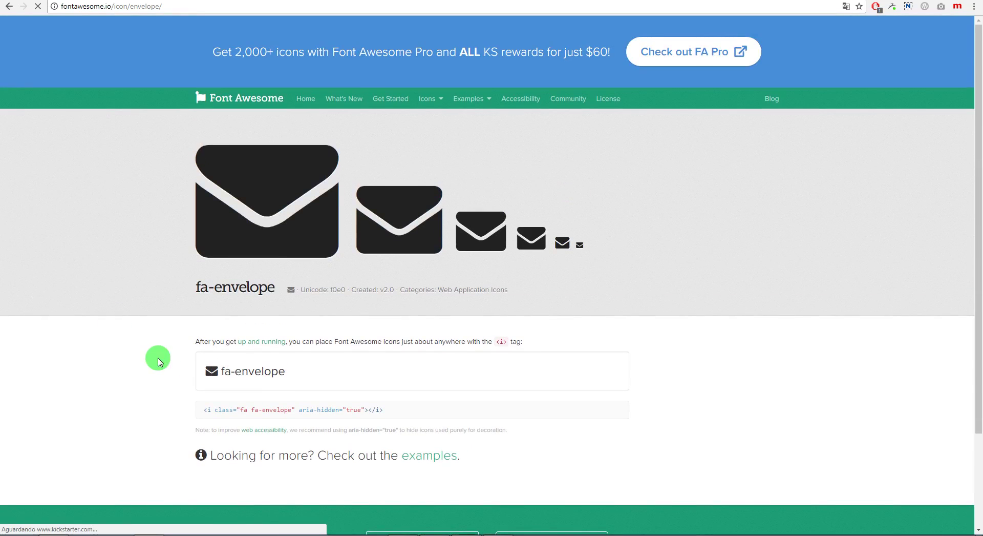
Copy fa fa-envelope from the sample code over the YouTube icon class in the Contato link text, keeping fa-lg, and add the link to the menu.
{"action": "left_click_drag", "start_coordinate": [286, 409], "coordinate": [246, 411]}
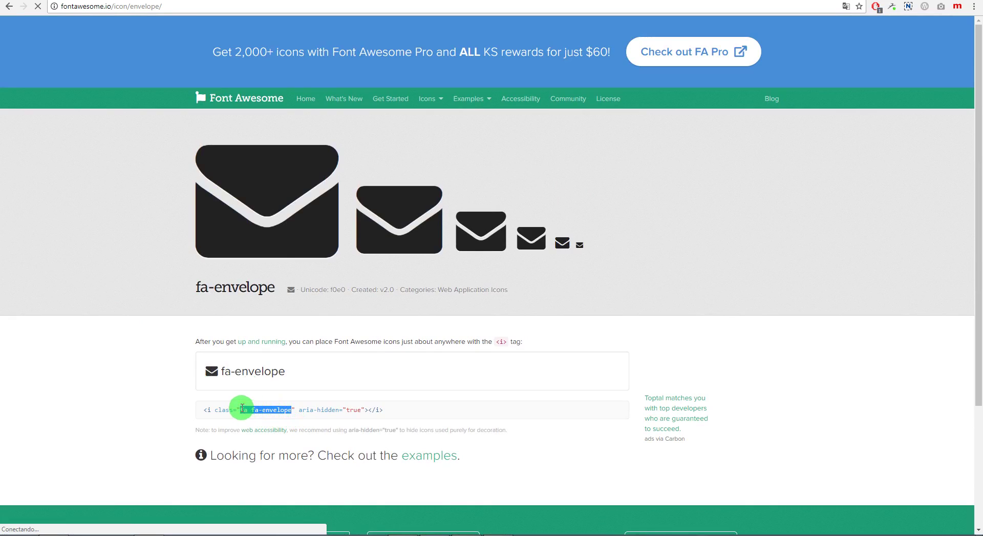
{"action": "left_click", "coordinate": [166, 2]}
{"action": "left_click", "coordinate": [183, 218]}
{"action": "left_click", "coordinate": [213, 279]}
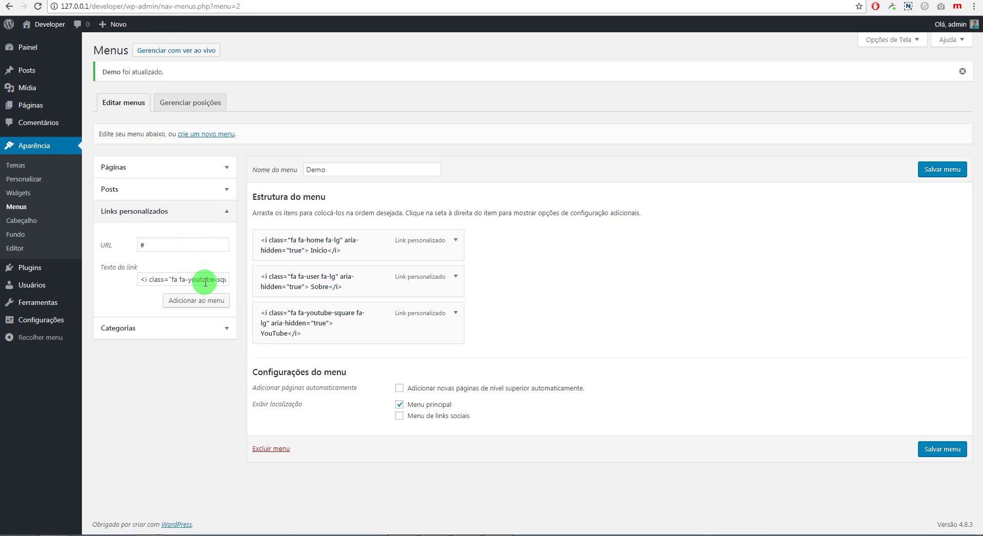
{"action": "left_click_drag", "start_coordinate": [219, 279], "coordinate": [146, 280]}
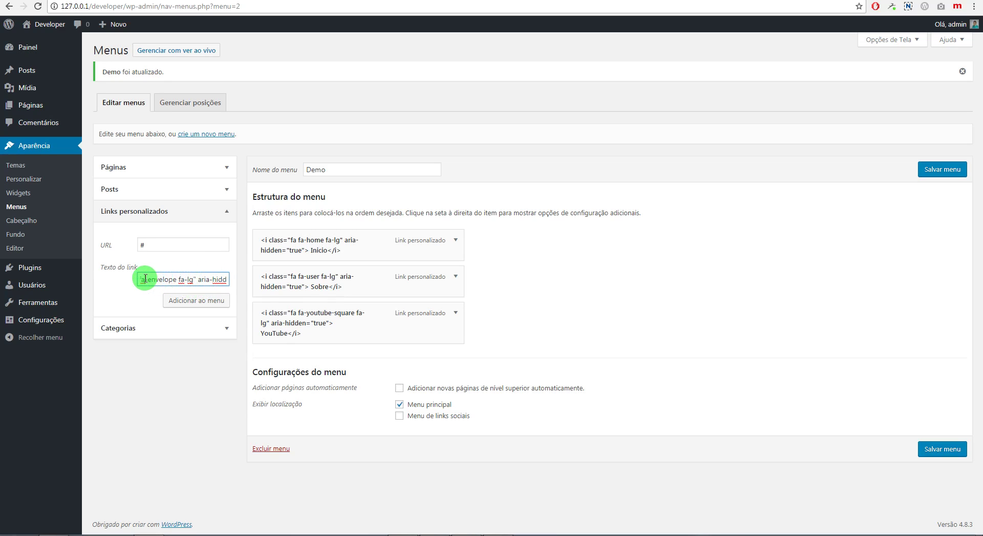
{"action": "left_click", "coordinate": [173, 279]}
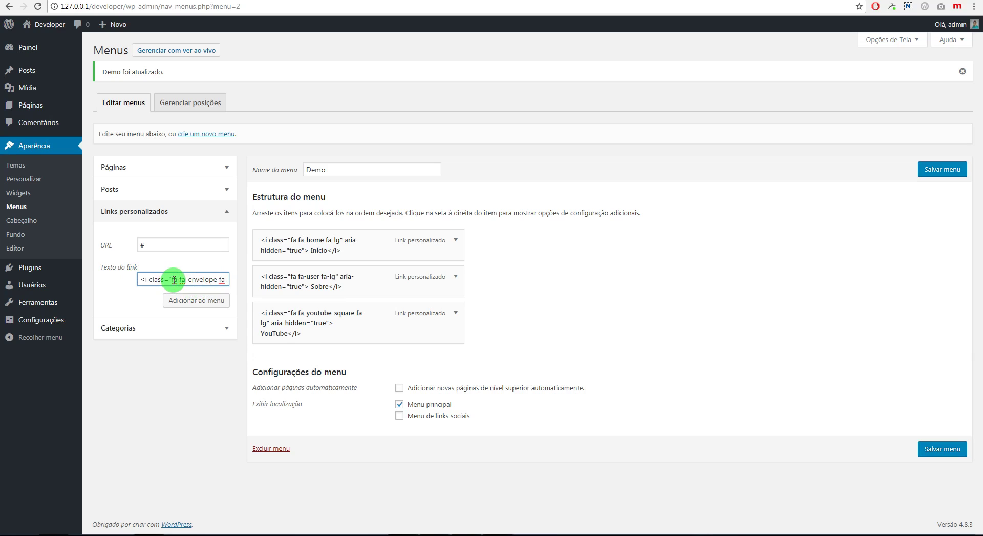
{"action": "left_click", "coordinate": [186, 302]}
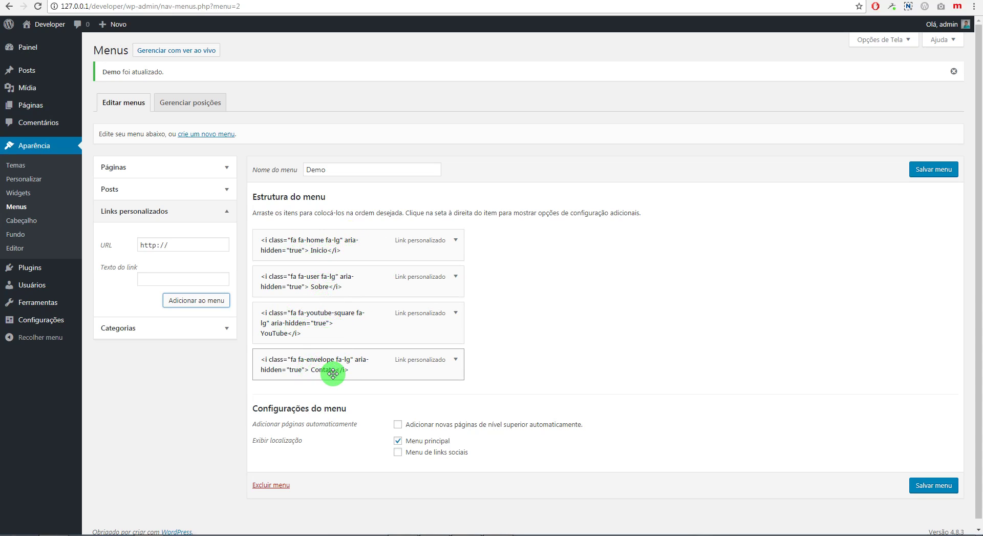
Save the Demo menu and reload the site's front page to check the icons beside the menu links.
{"action": "left_click", "coordinate": [920, 483]}
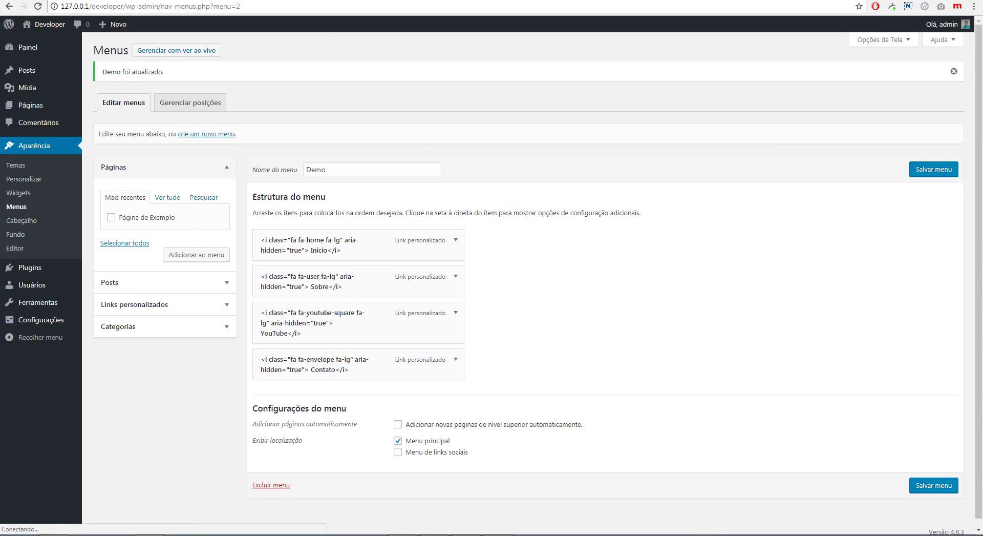
{"action": "key", "text": "ctrl+Tab"}
{"action": "left_click", "coordinate": [40, 6]}
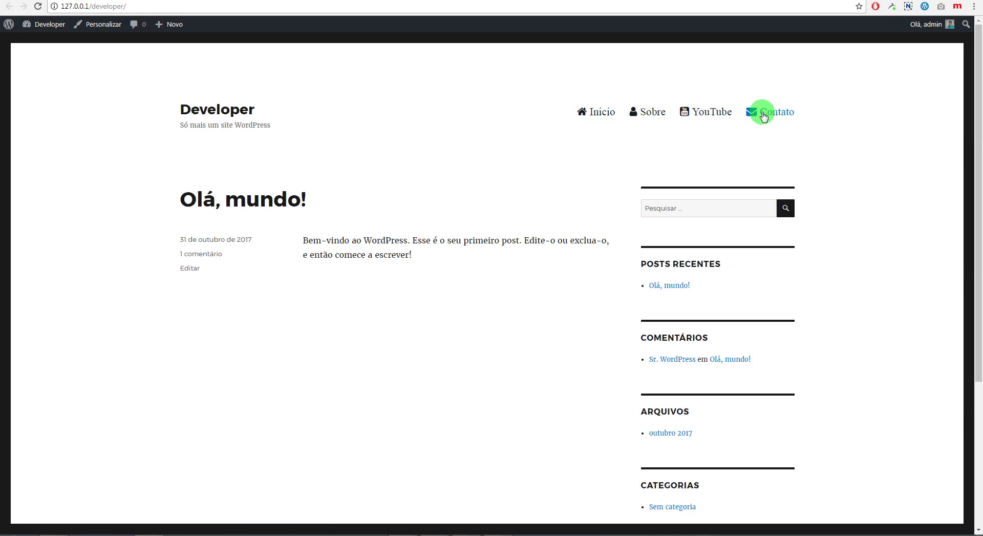
{"action": "key", "text": "ctrl+Tab"}
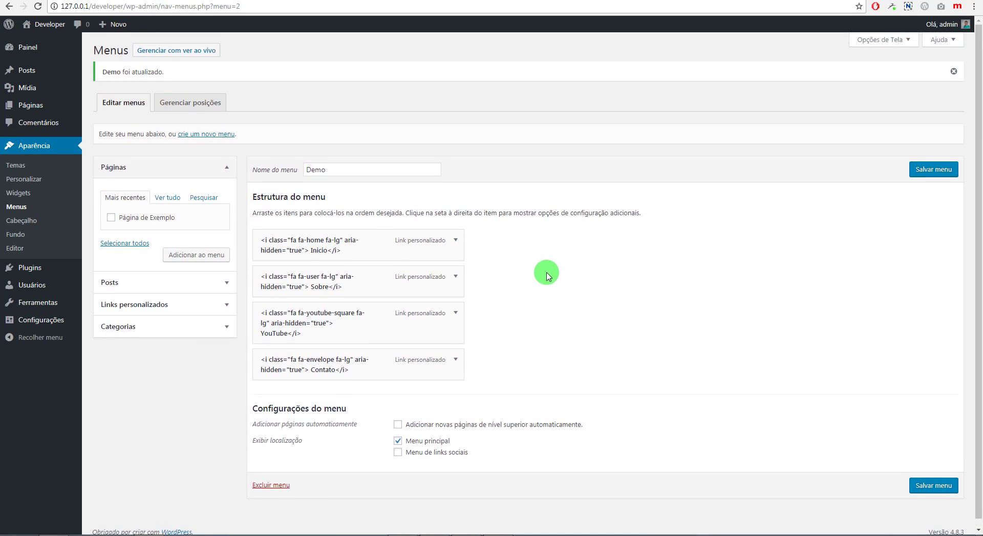
{"action": "key", "text": "ctrl+Tab"}
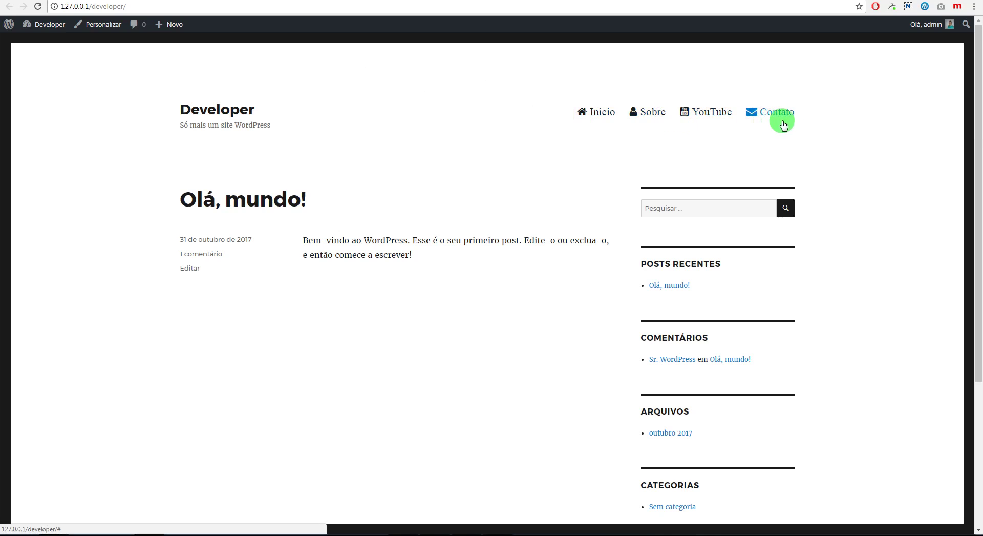
{"action": "key", "text": "ctrl+Tab"}
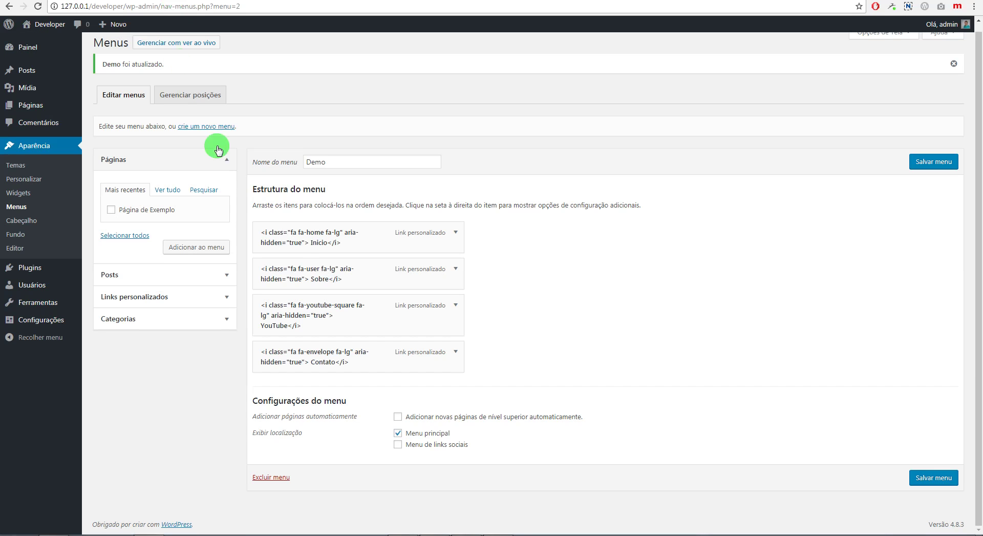
{"action": "left_click", "coordinate": [453, 237]}
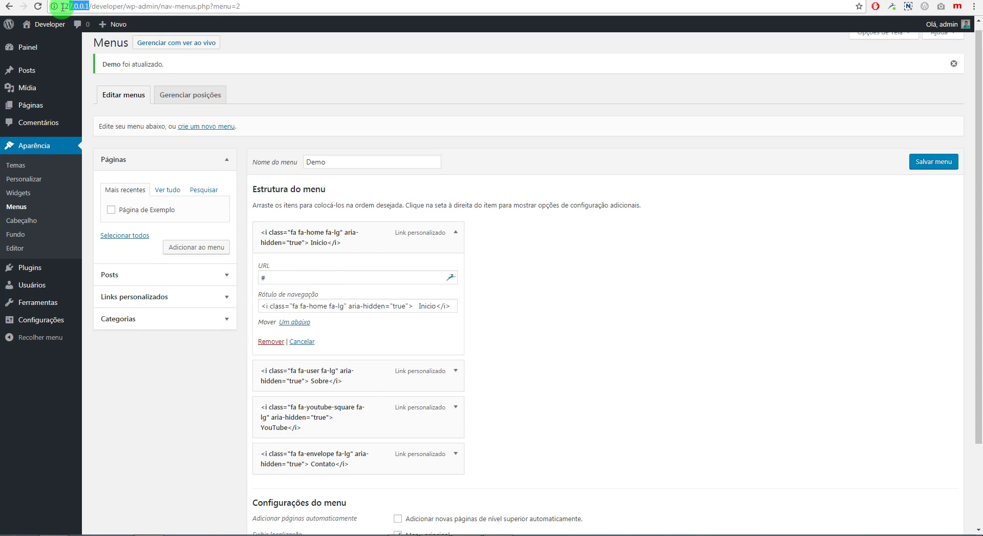
{"action": "left_click", "coordinate": [273, 279]}
{"action": "key", "text": "BackSpace"}
{"action": "type", "text": "http://"}
{"action": "type", "text": "127.0.0.1"}
{"action": "key", "text": "Escape"}
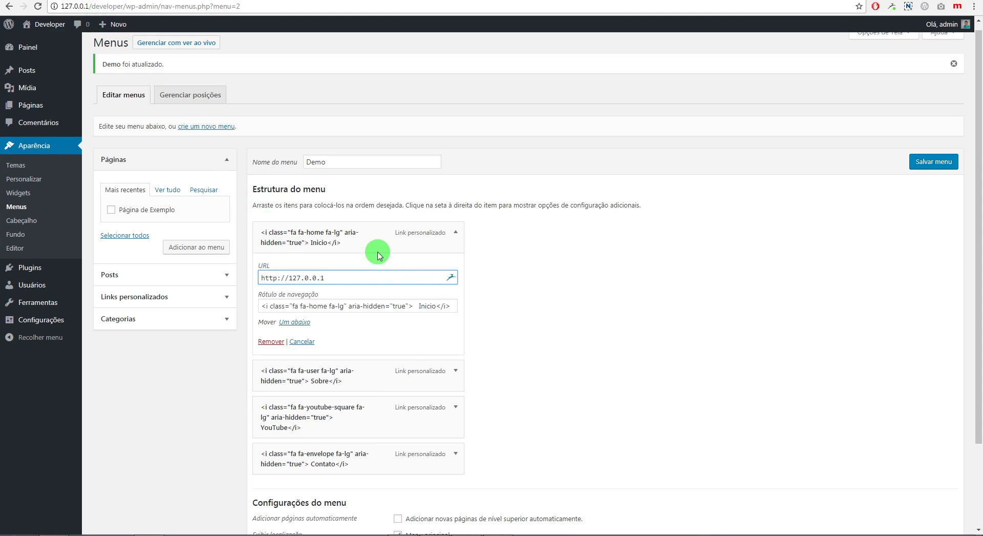
{"action": "left_click_drag", "start_coordinate": [340, 277], "coordinate": [276, 270]}
{"action": "left_click", "coordinate": [455, 232]}
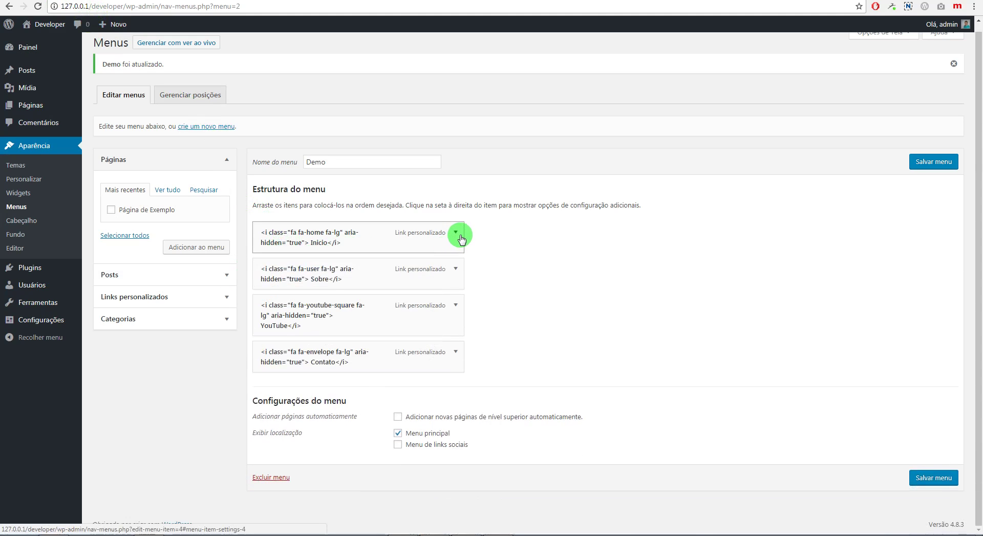
Look at the Sobre menu item's URL, collapse the item and open the list of all pages in a new tab.
{"action": "left_click", "coordinate": [455, 270]}
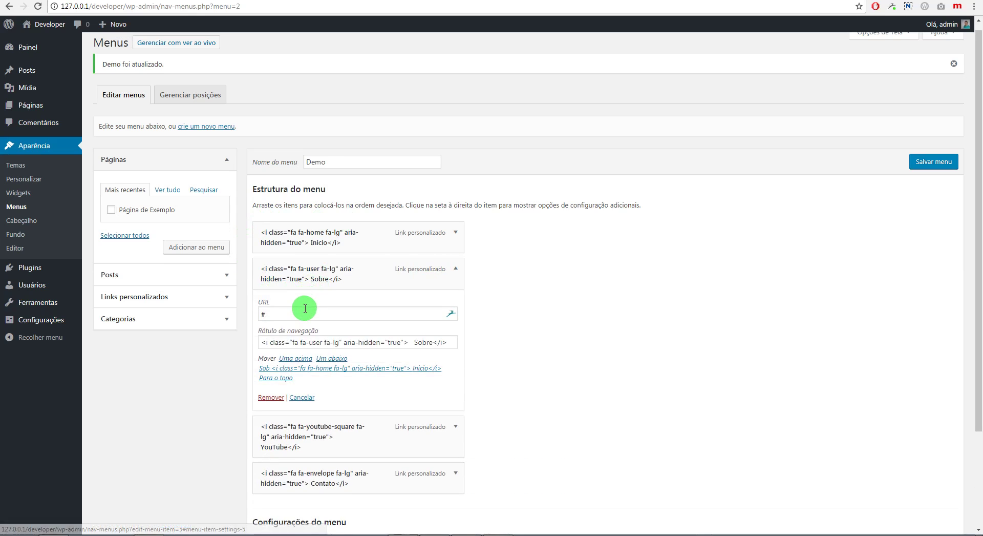
{"action": "double_click", "coordinate": [354, 313]}
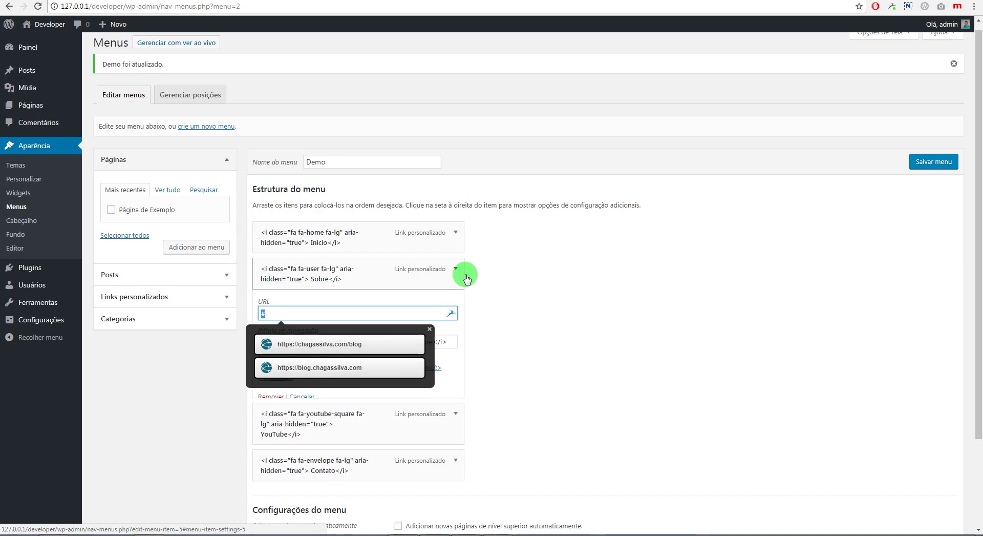
{"action": "left_click", "coordinate": [455, 269]}
{"action": "left_click", "coordinate": [35, 104]}
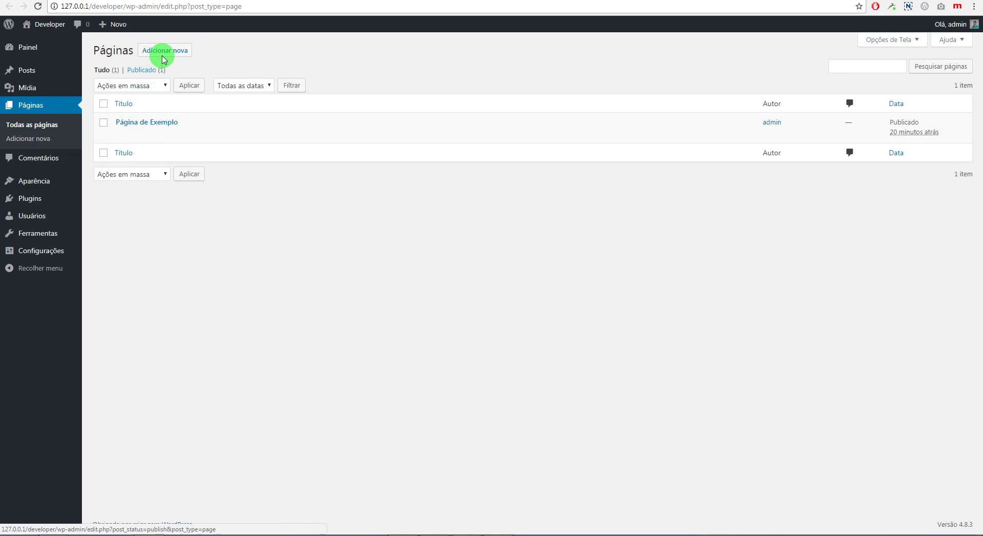
Add and publish a new page titled Sobre, and copy its permalink address.
{"action": "left_click", "coordinate": [163, 51]}
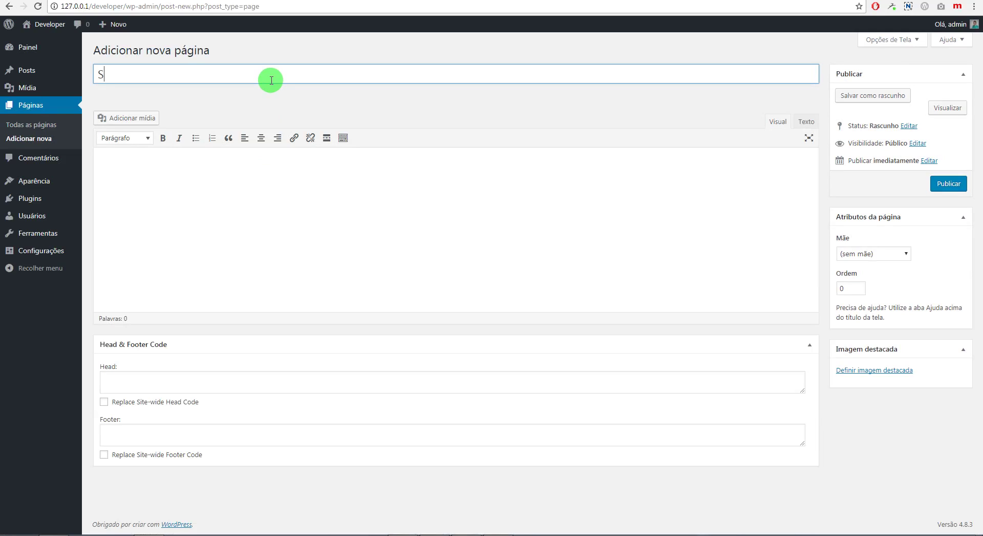
{"action": "left_click", "coordinate": [949, 182]}
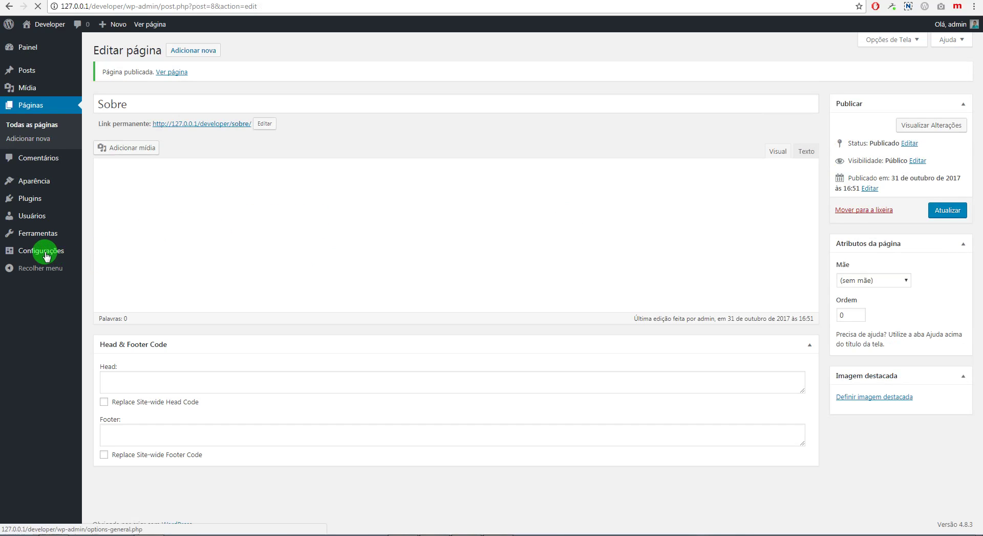
{"action": "left_click", "coordinate": [217, 126]}
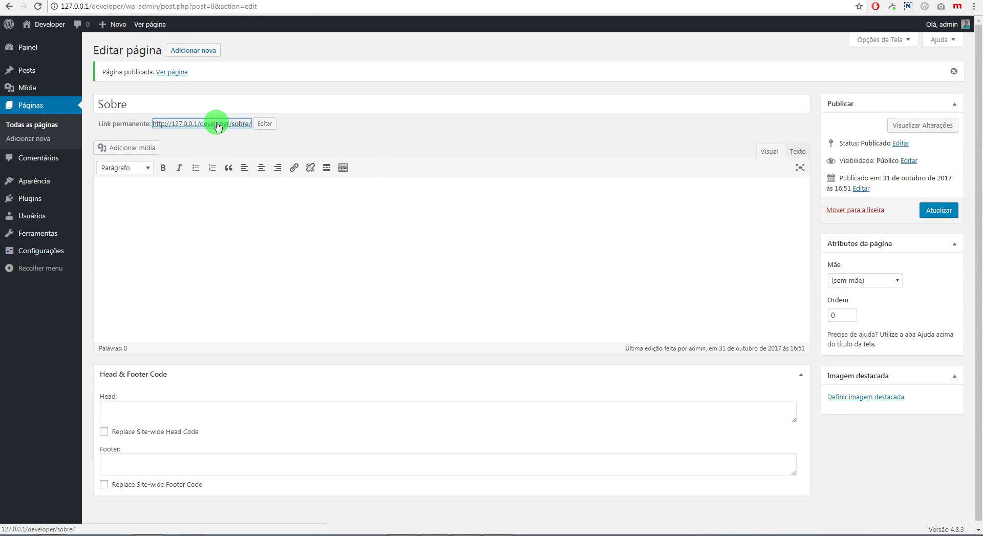
{"action": "right_click", "coordinate": [217, 126]}
{"action": "left_click", "coordinate": [257, 180]}
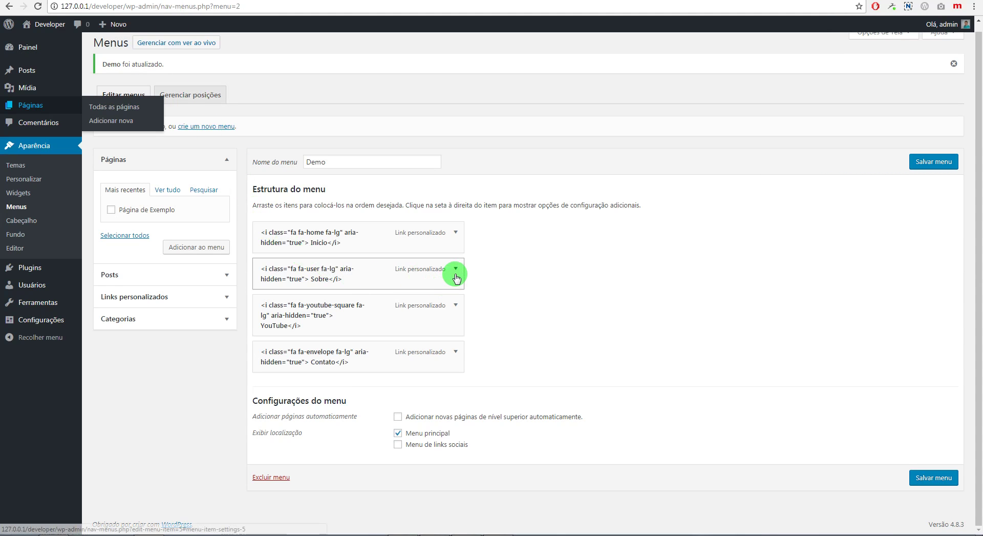
{"action": "left_click", "coordinate": [455, 268]}
{"action": "double_click", "coordinate": [314, 314]}
{"action": "key", "text": "BackSpace"}
{"action": "type", "text": "http://127.0.0.1/developer/sobre/"}
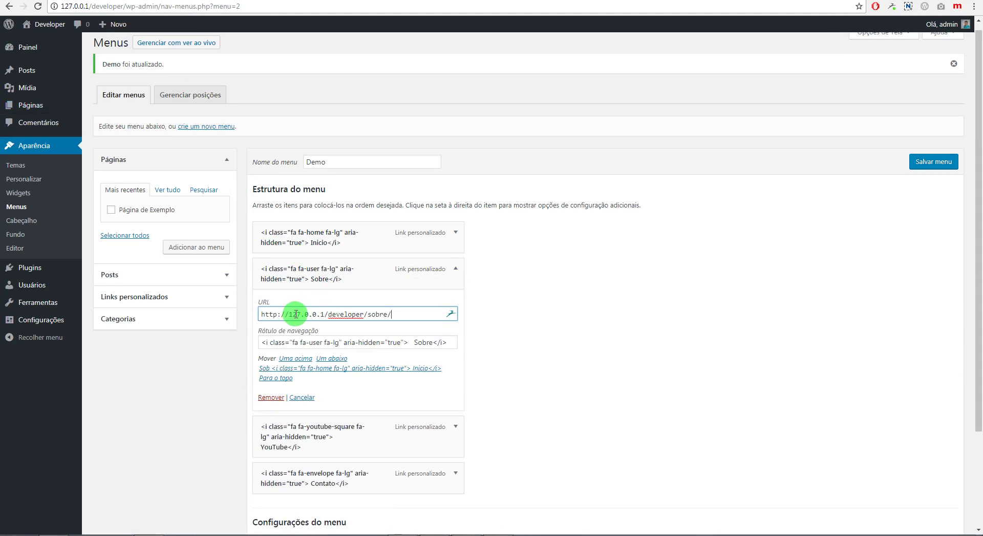
{"action": "left_click", "coordinate": [456, 269]}
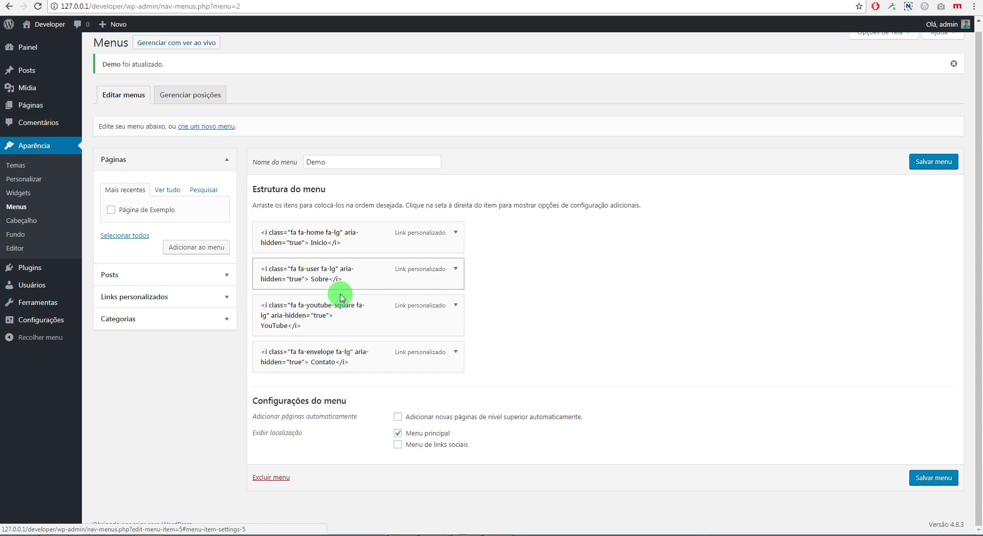
{"action": "key", "text": "alt+Tab"}
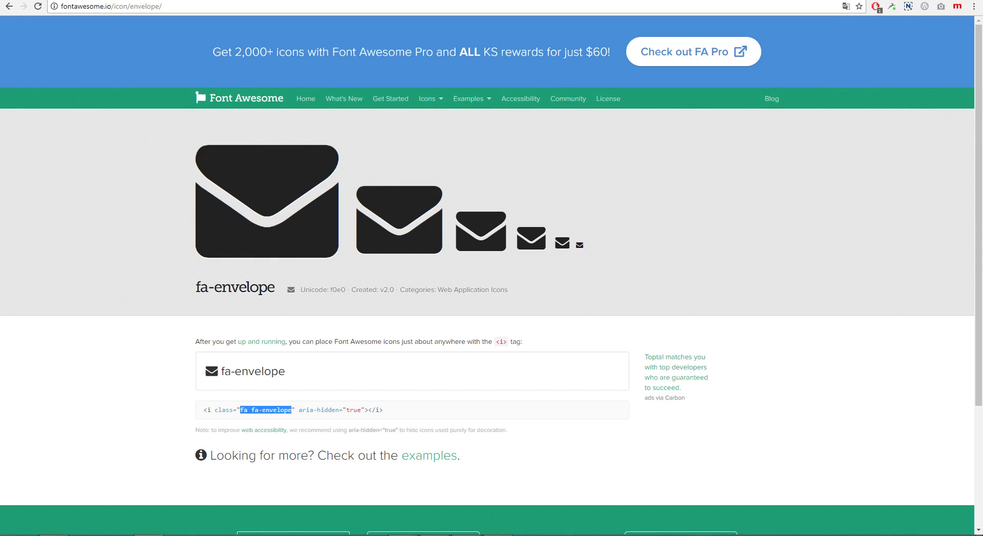
{"action": "key", "text": "alt+Tab"}
{"action": "left_click", "coordinate": [187, 6]}
{"action": "key", "text": "ctrl+c"}
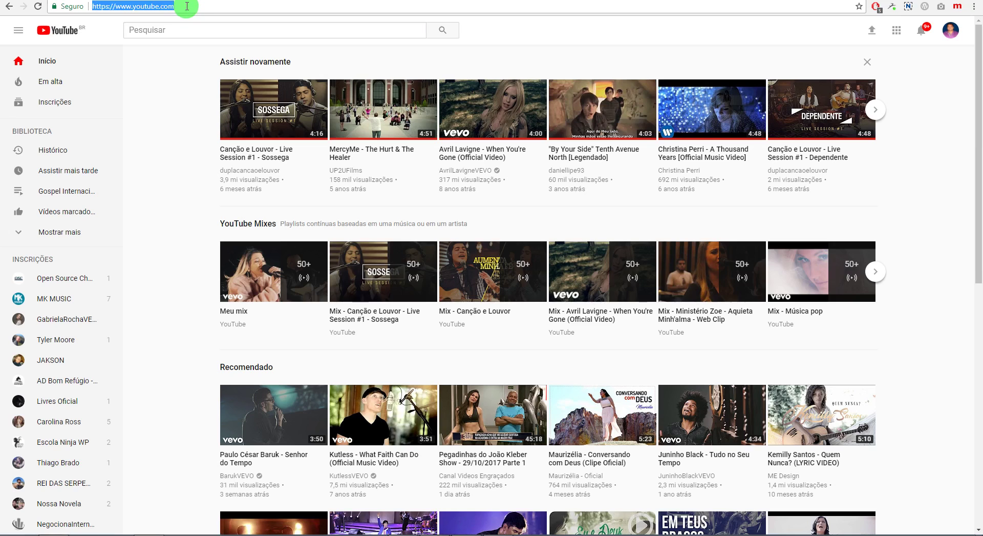
{"action": "key", "text": "alt+Tab"}
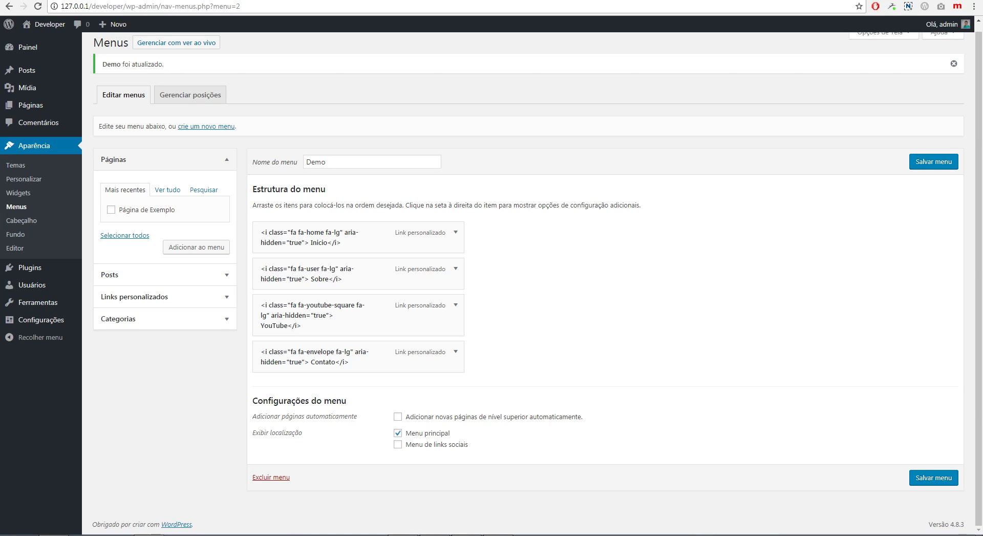
{"action": "left_click", "coordinate": [455, 304]}
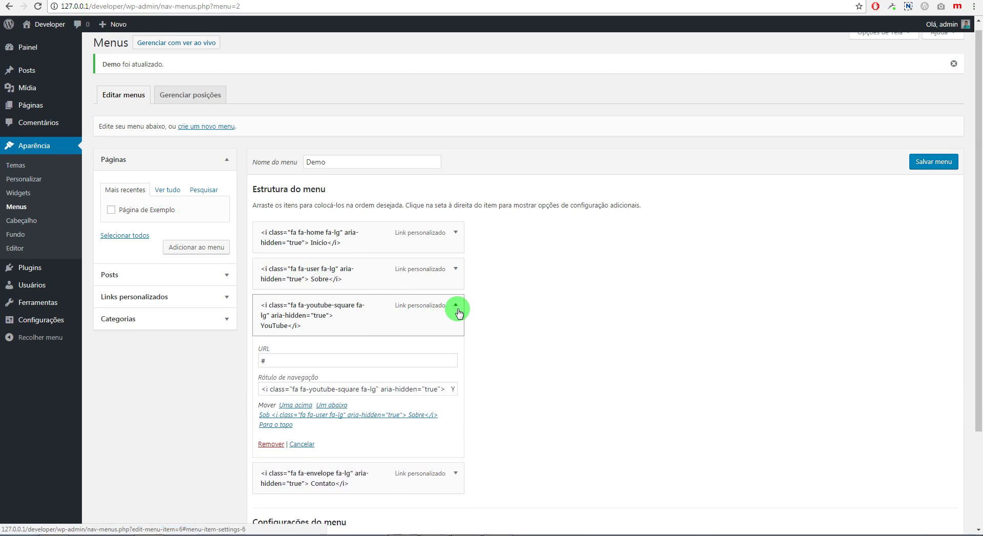
{"action": "left_click", "coordinate": [320, 360]}
{"action": "key", "text": "ctrl+a"}
{"action": "key", "text": "ctrl+v"}
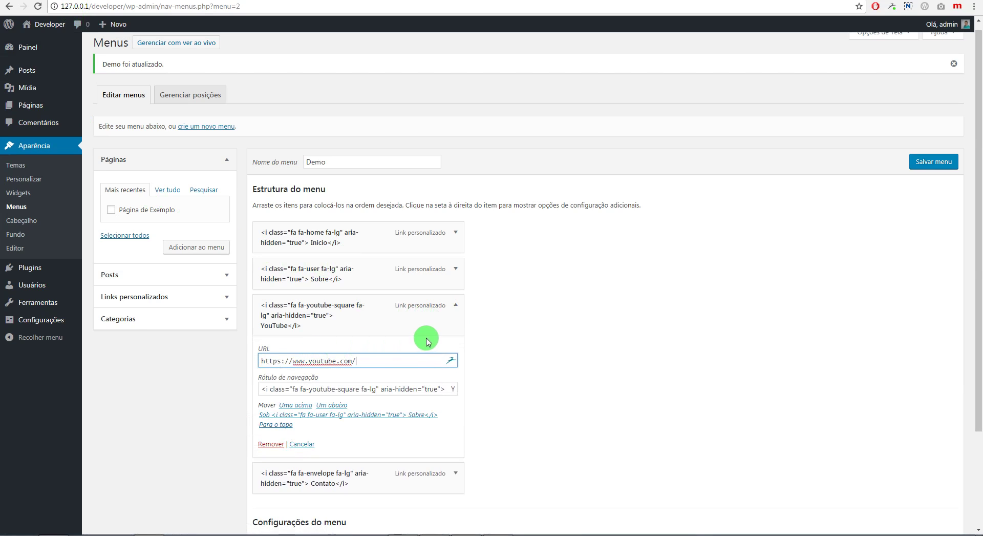
{"action": "left_click", "coordinate": [456, 308]}
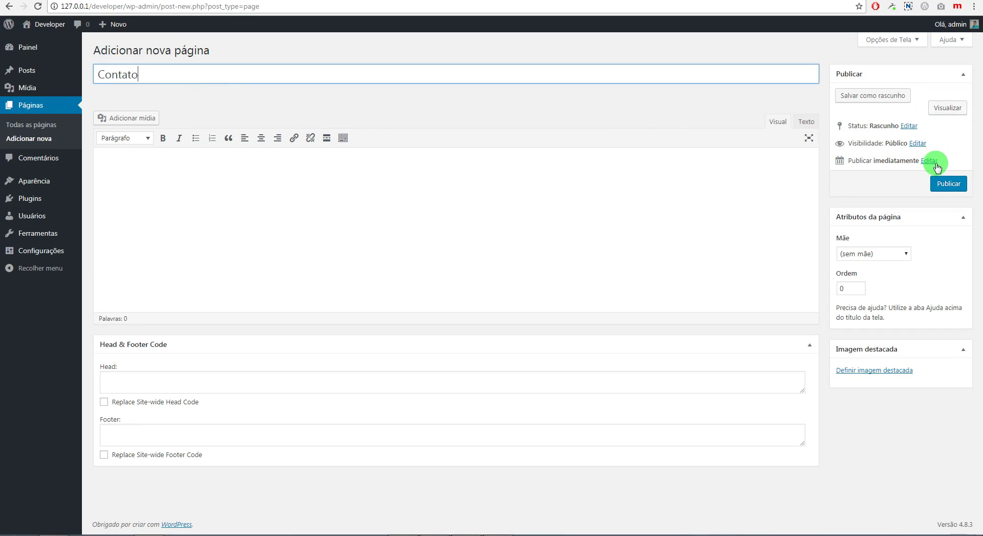
Publish a new page titled Contato and copy its permalink address.
{"action": "left_click", "coordinate": [946, 188]}
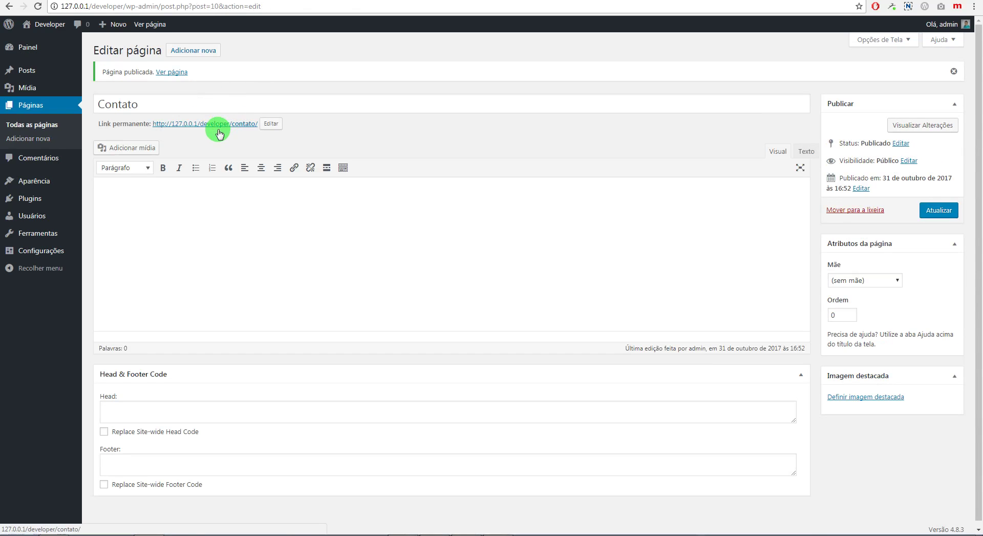
{"action": "right_click", "coordinate": [227, 126]}
{"action": "left_click", "coordinate": [249, 186]}
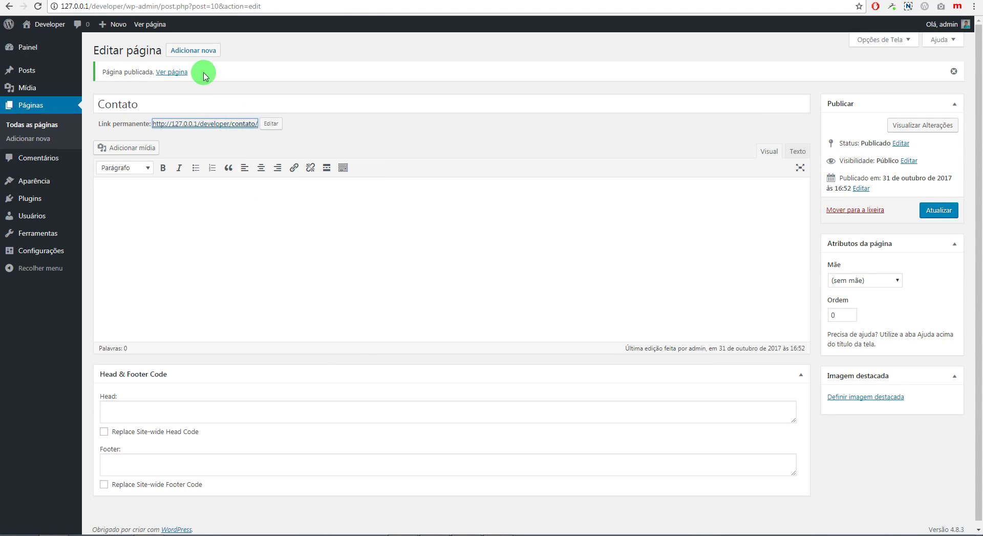
{"action": "left_click", "coordinate": [165, 0]}
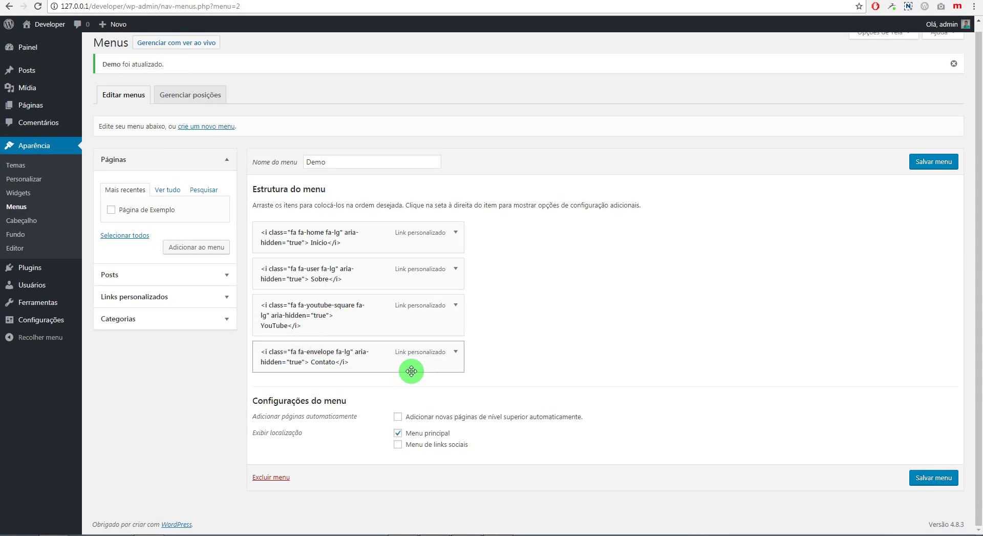
{"action": "left_click", "coordinate": [448, 355]}
{"action": "triple_click", "coordinate": [334, 397]}
{"action": "type", "text": "http://127.0.0.1/developer/contato/"}
{"action": "left_click", "coordinate": [919, 164]}
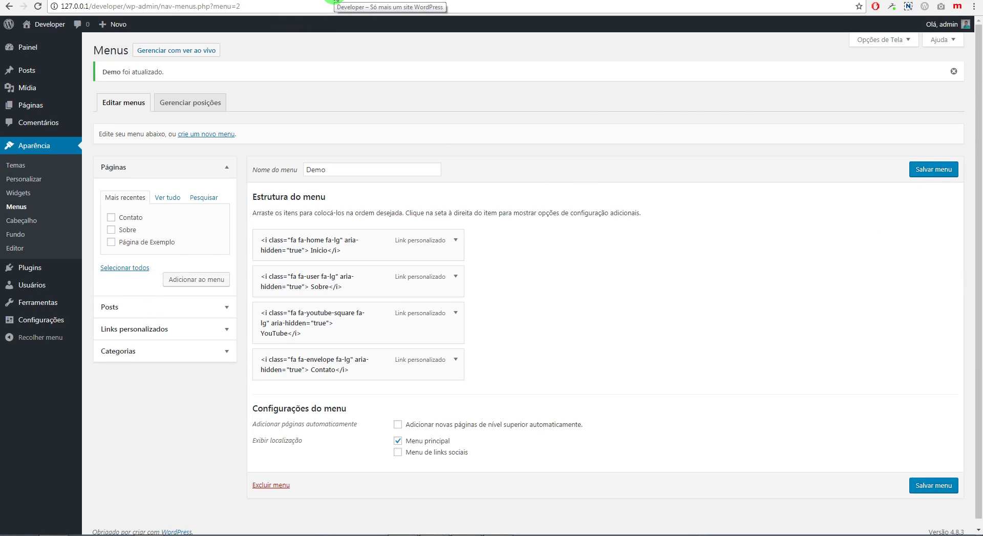
Reload the site's front page and test where the Inicio, Sobre, Contato and YouTube menu links lead.
{"action": "left_click", "coordinate": [101, 6]}
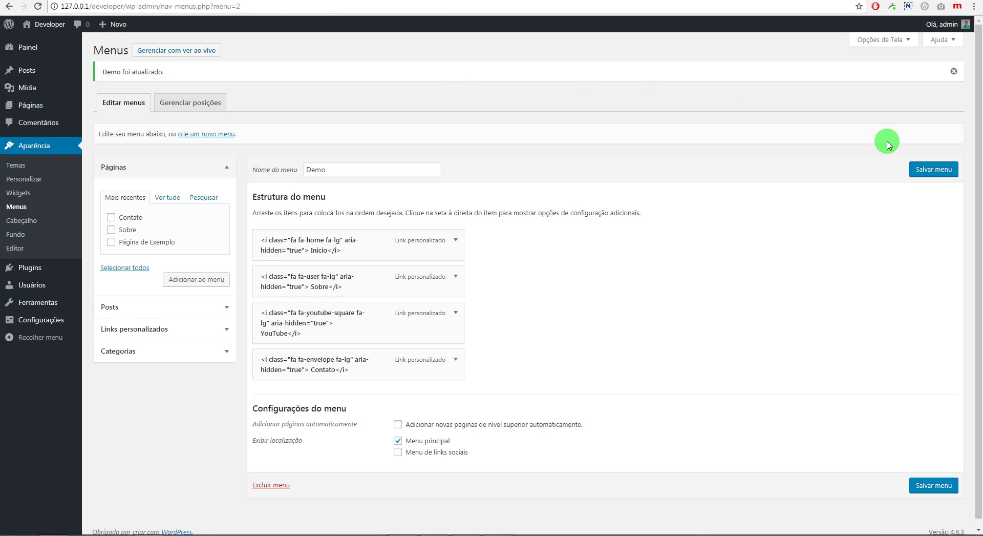
{"action": "left_click", "coordinate": [351, 2]}
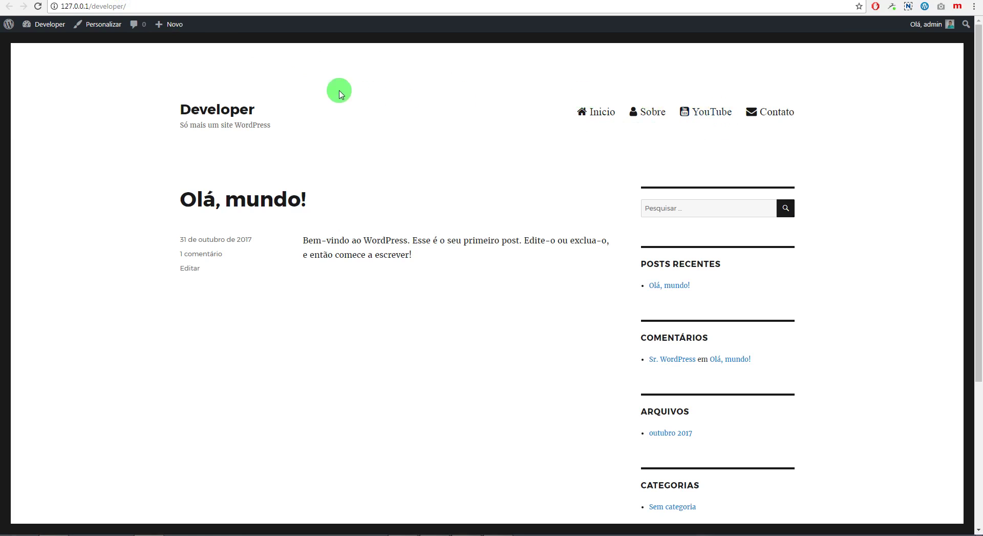
{"action": "left_click", "coordinate": [38, 7]}
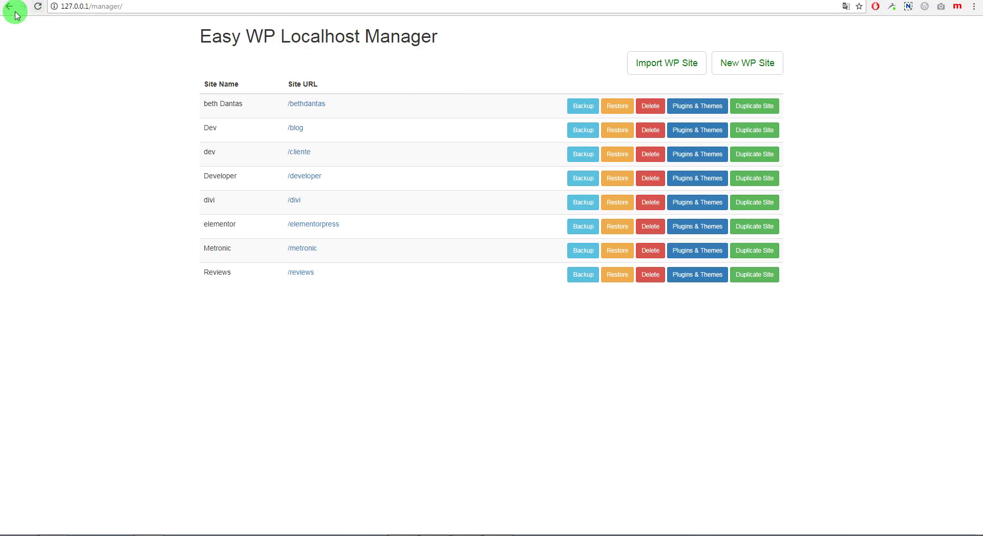
{"action": "left_click", "coordinate": [16, 11]}
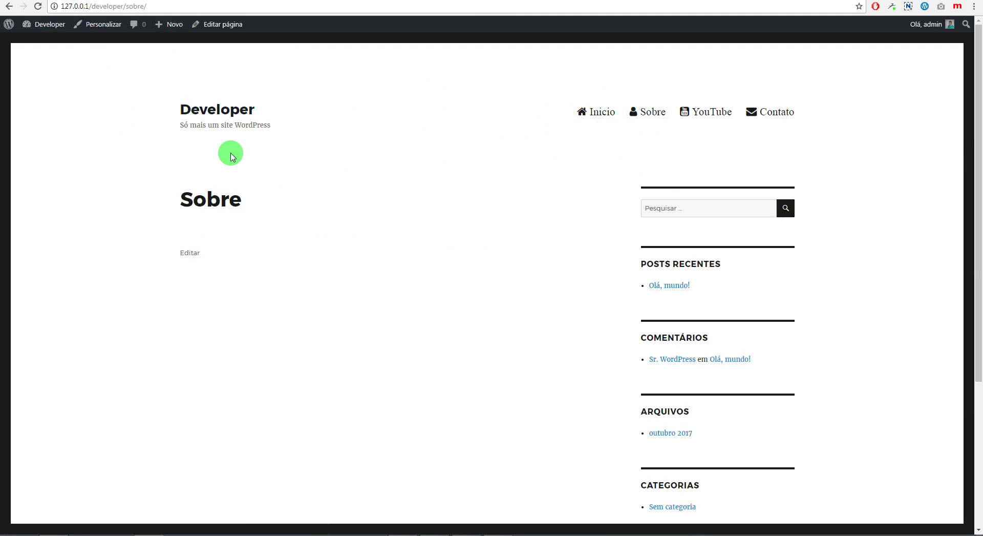
{"action": "left_click", "coordinate": [777, 120]}
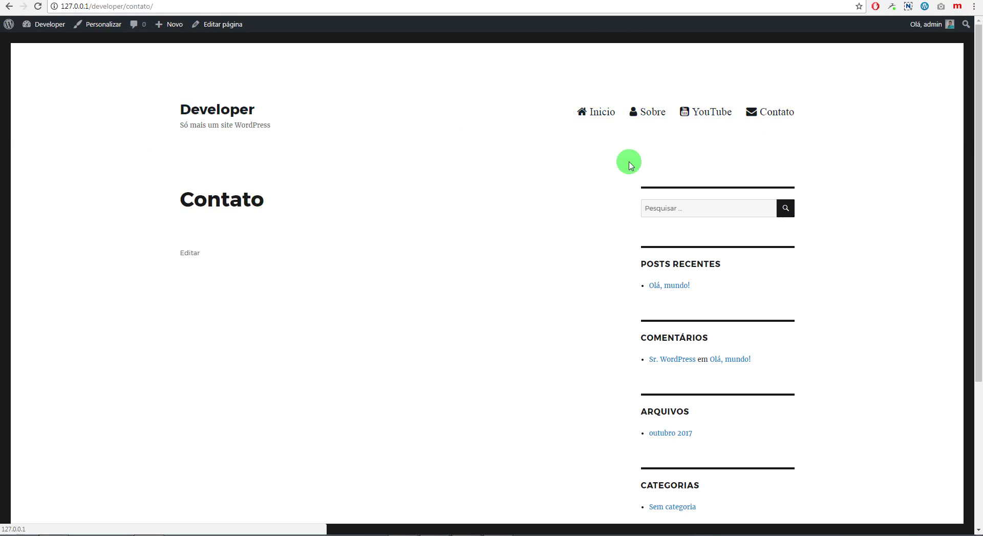
{"action": "left_click", "coordinate": [695, 110]}
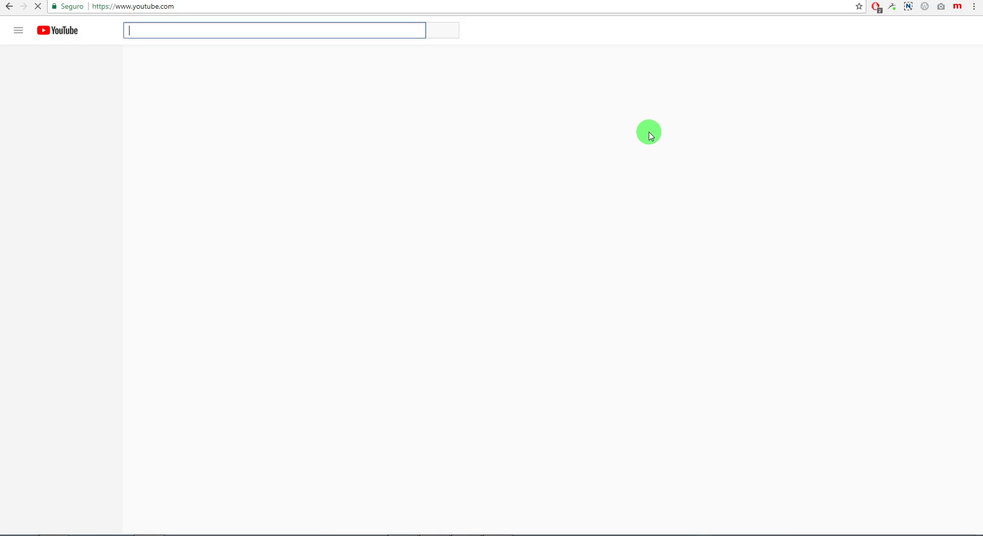
{"action": "left_click", "coordinate": [9, 6]}
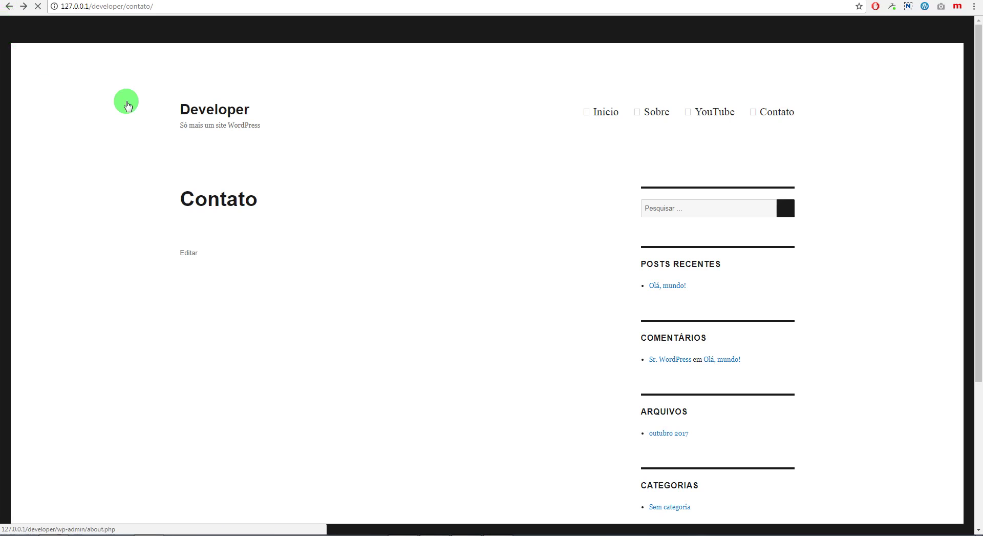
{"action": "left_click", "coordinate": [9, 6]}
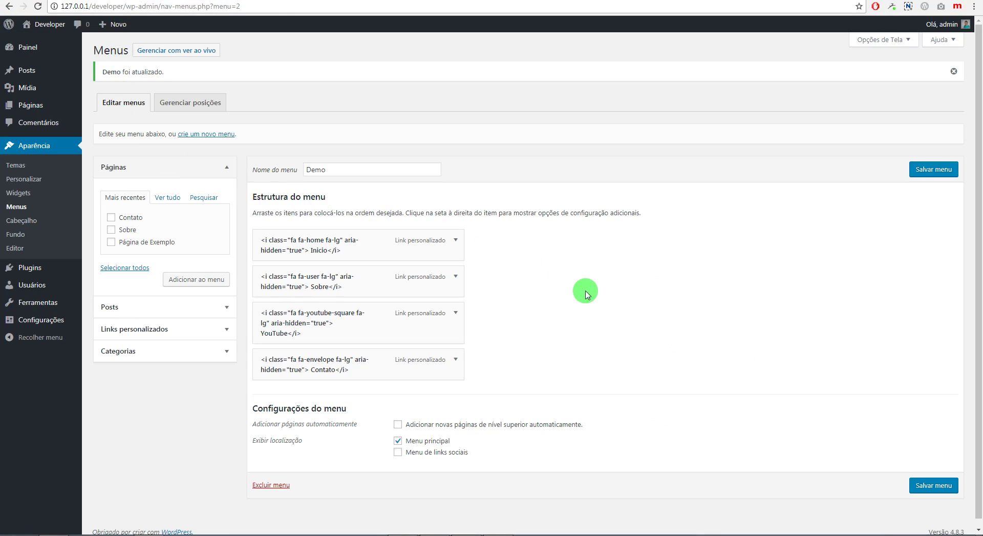
Enable the advanced menu property Destino do link in the screen options and collapse the options.
{"action": "left_click", "coordinate": [906, 41]}
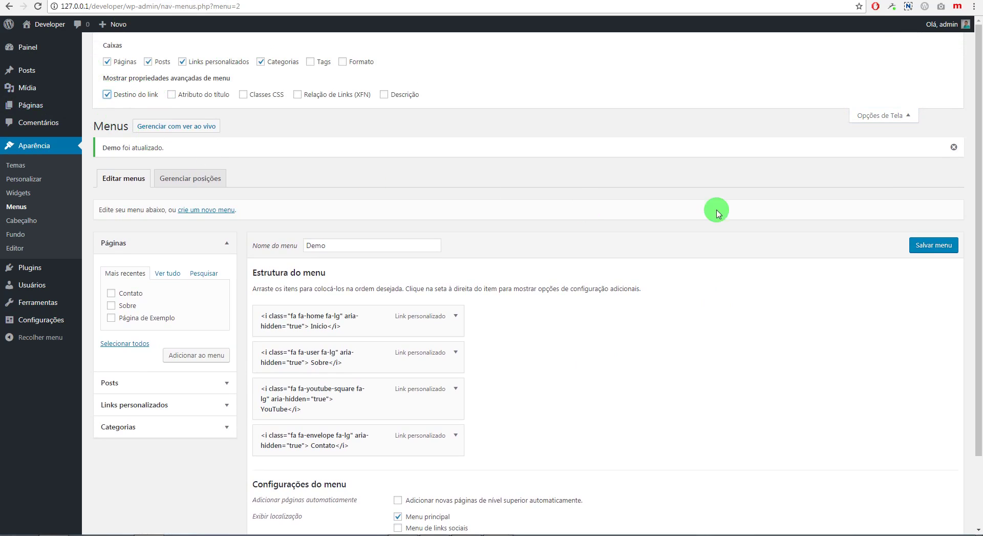
{"action": "left_click", "coordinate": [909, 115]}
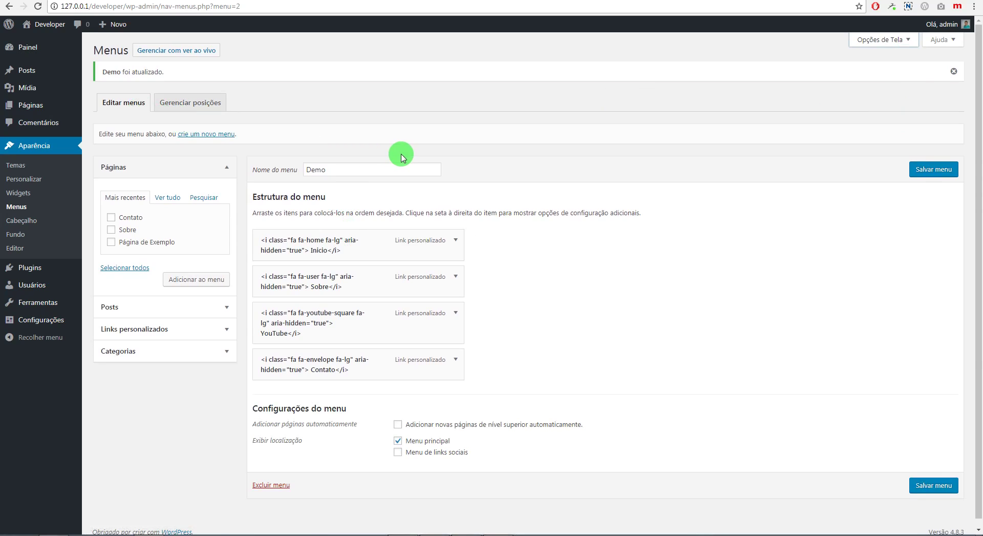
{"action": "left_click", "coordinate": [911, 45]}
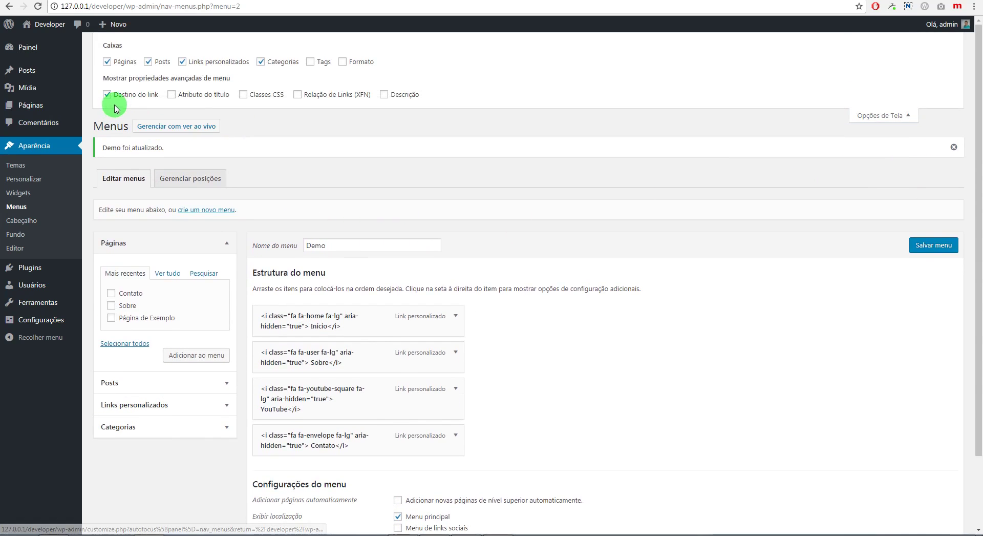
{"action": "left_click", "coordinate": [904, 114]}
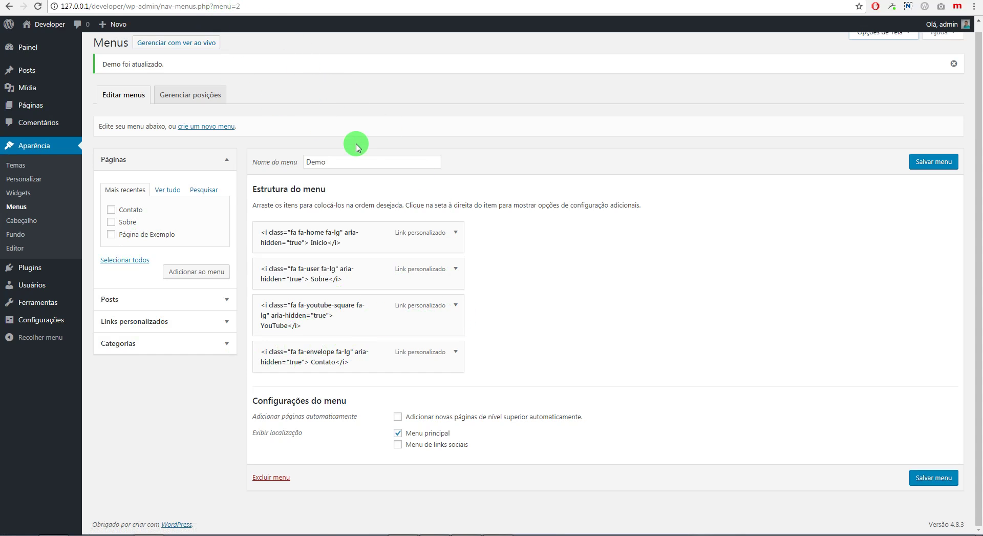
Set the YouTube menu item to open its link in a new tab and save the Demo menu.
{"action": "left_click", "coordinate": [455, 304]}
{"action": "scroll", "coordinate": [371, 410], "scroll_direction": "down", "scroll_amount": 1}
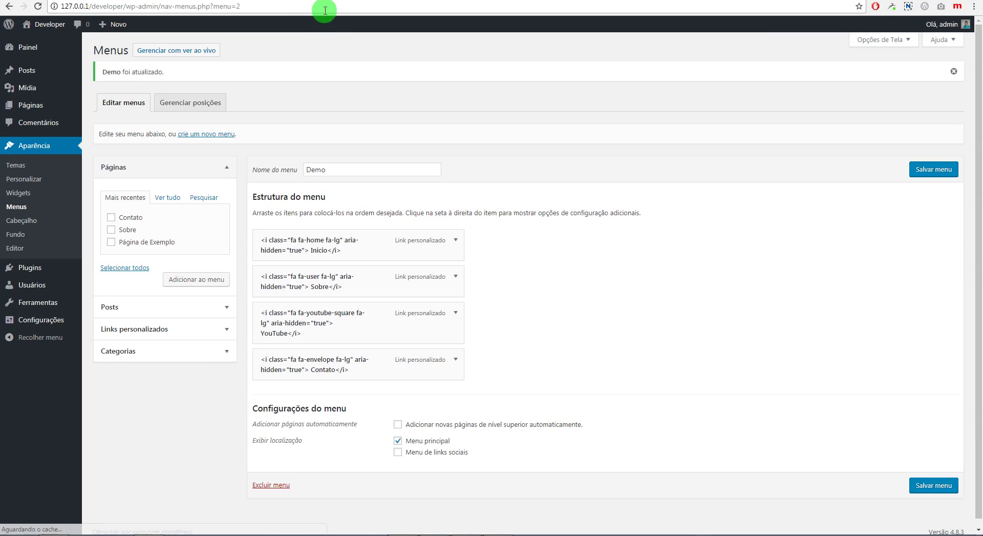
Reload the site, test the YouTube menu link's new-tab behaviour and go back to the front page.
{"action": "left_click", "coordinate": [326, 1]}
{"action": "left_click", "coordinate": [37, 6]}
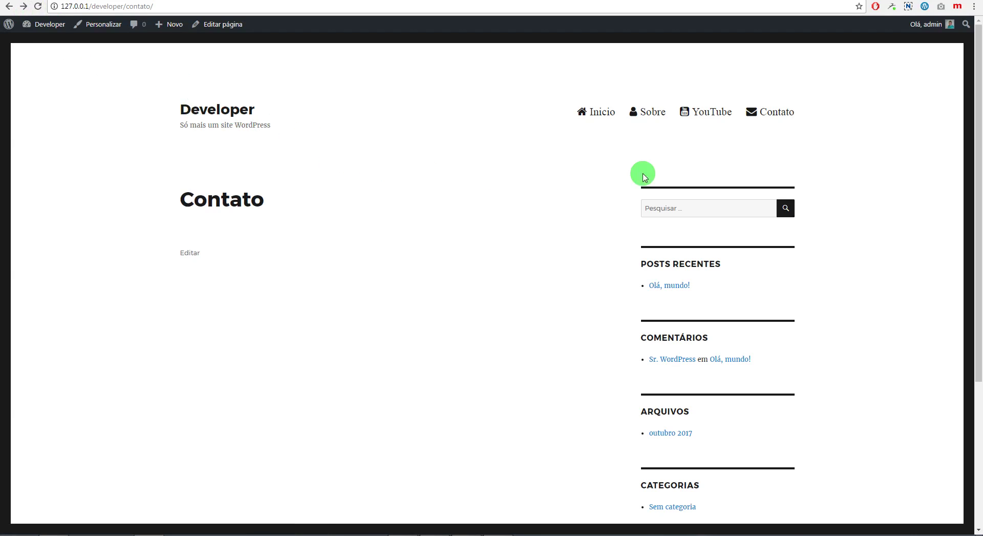
{"action": "left_click", "coordinate": [700, 119]}
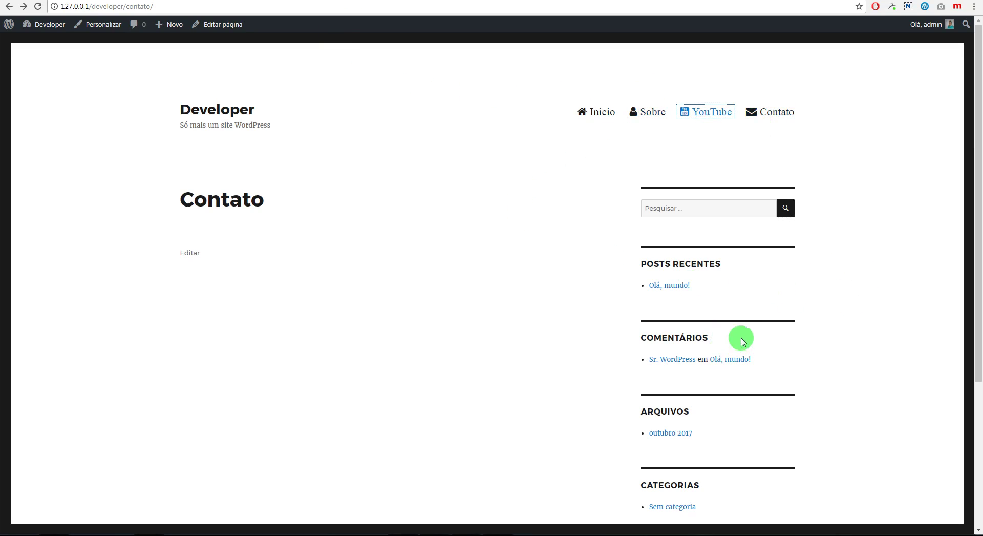
{"action": "left_click", "coordinate": [194, 109]}
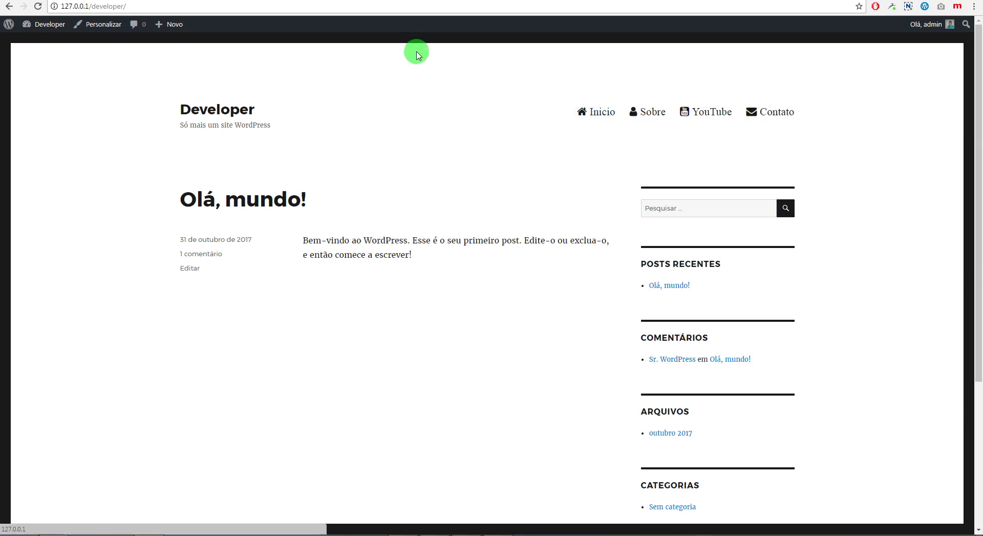
Switch to the Font Awesome site and go back from the fa-envelope page to the full icon list.
{"action": "key", "text": "ctrl+Tab"}
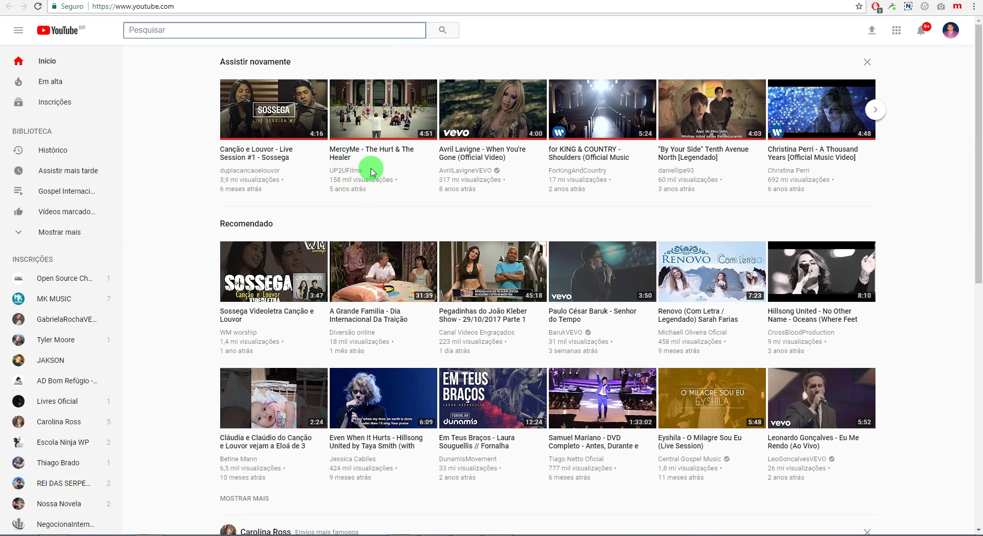
{"action": "key", "text": "ctrl+Tab"}
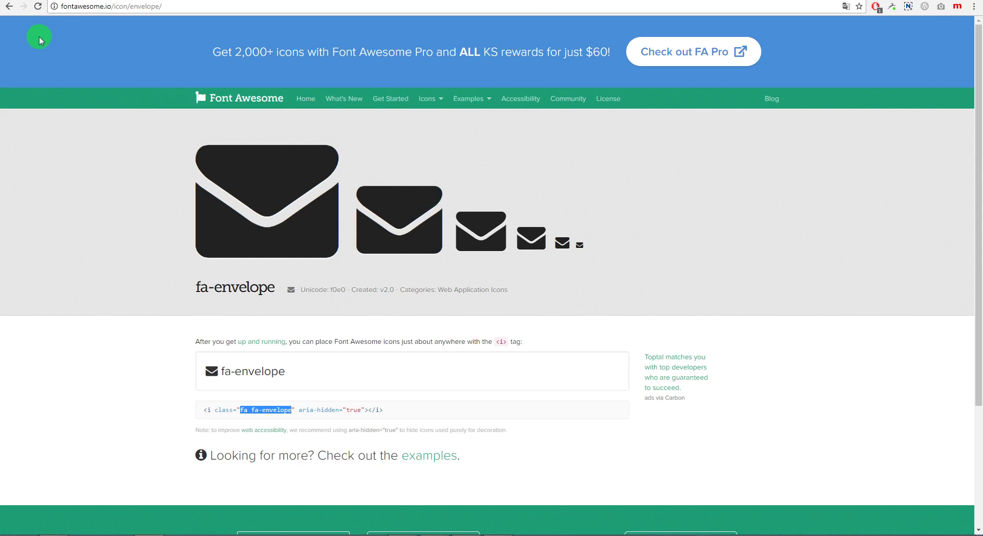
{"action": "left_click", "coordinate": [8, 7]}
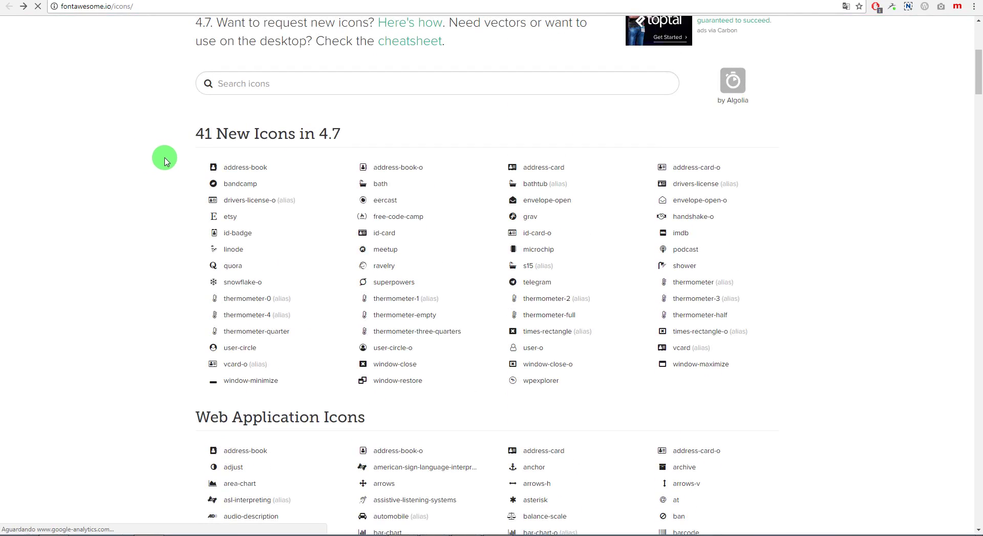
Open the address-book icon's page and go from there to the Font Awesome usage examples.
{"action": "left_click", "coordinate": [234, 167]}
{"action": "scroll", "coordinate": [231, 238], "scroll_direction": "down", "scroll_amount": 2}
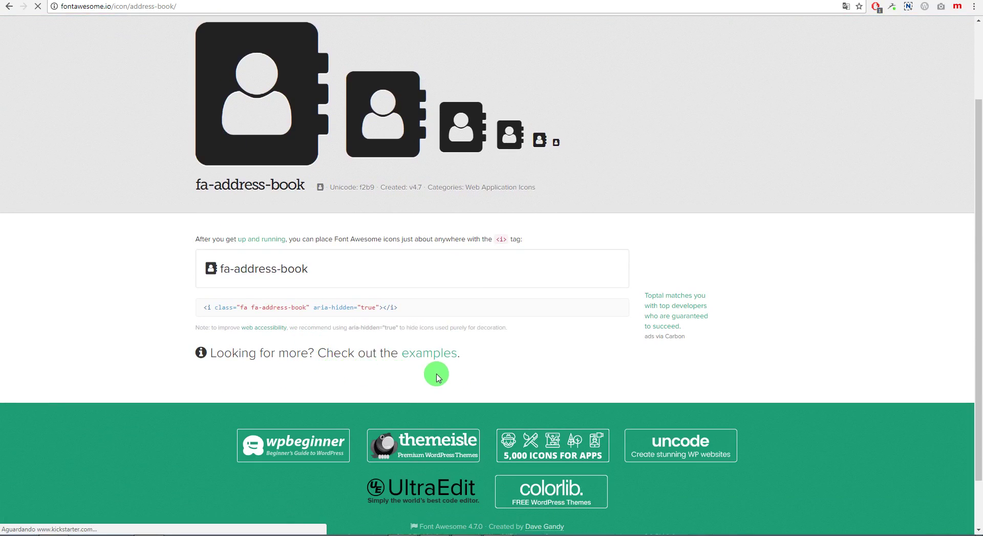
{"action": "left_click", "coordinate": [440, 354]}
Examine the Font Awesome examples for larger, fixed-width, list, bordered, animated, rotated and stacked icons, the Bootstrap components and accessibility.
{"action": "scroll", "coordinate": [154, 233], "scroll_direction": "down", "scroll_amount": 8}
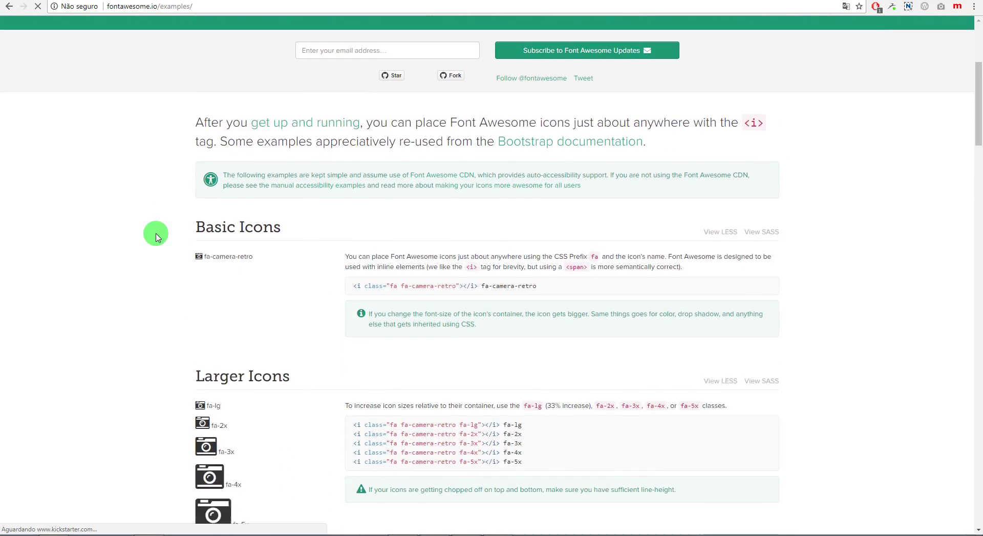
{"action": "scroll", "coordinate": [157, 237], "scroll_direction": "down", "scroll_amount": 4}
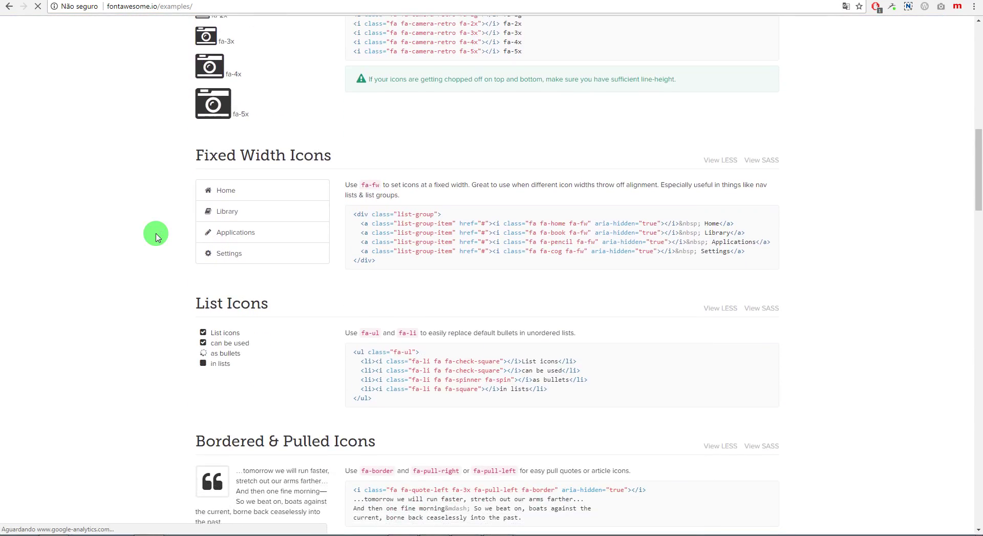
{"action": "scroll", "coordinate": [156, 237], "scroll_direction": "down", "scroll_amount": 2}
{"action": "scroll", "coordinate": [156, 237], "scroll_direction": "down", "scroll_amount": 8}
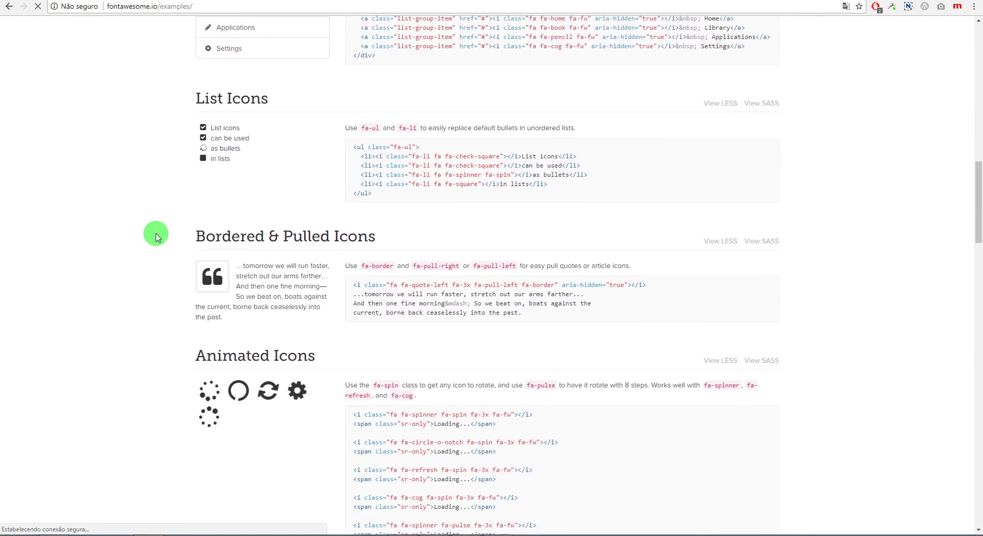
{"action": "scroll", "coordinate": [157, 236], "scroll_direction": "down", "scroll_amount": 1}
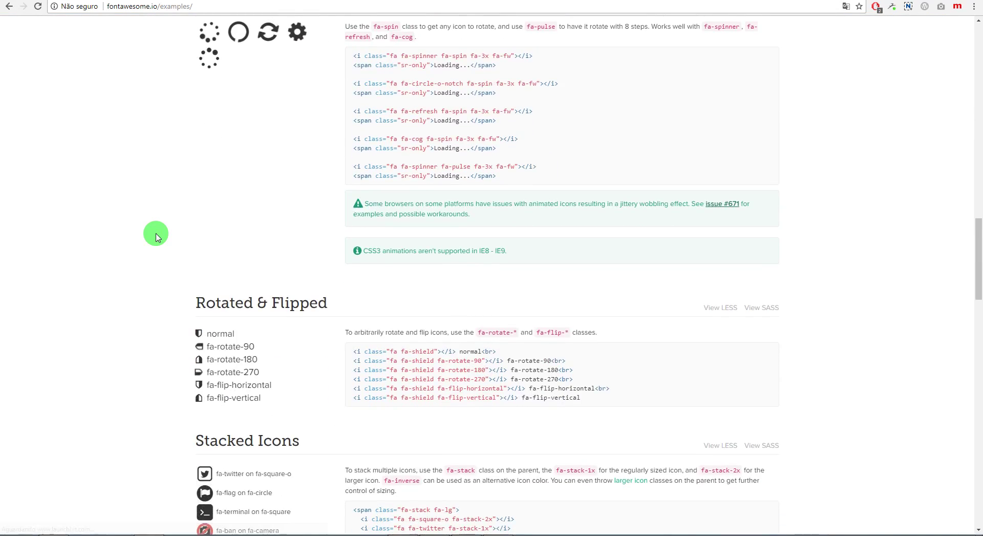
{"action": "scroll", "coordinate": [157, 237], "scroll_direction": "down", "scroll_amount": 6}
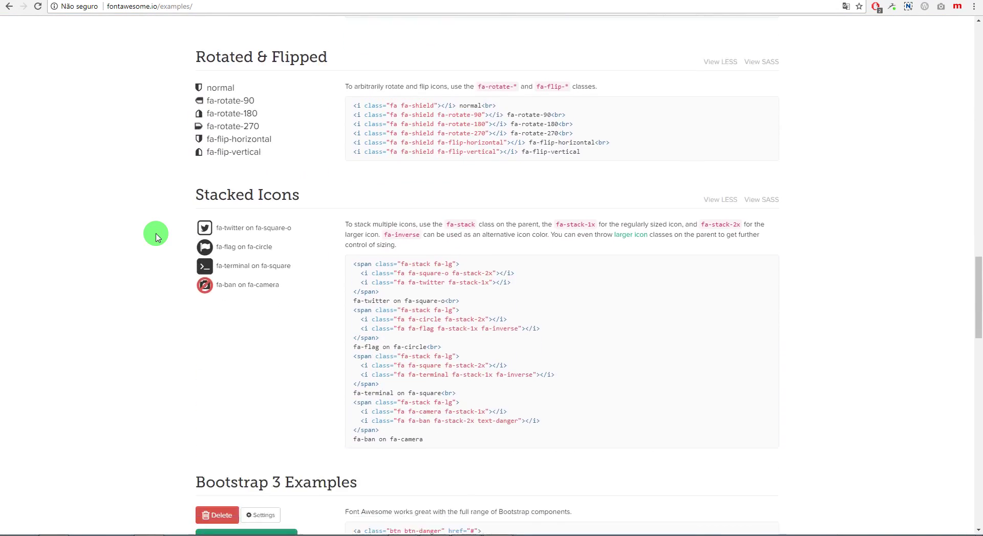
{"action": "scroll", "coordinate": [157, 237], "scroll_direction": "down", "scroll_amount": 4}
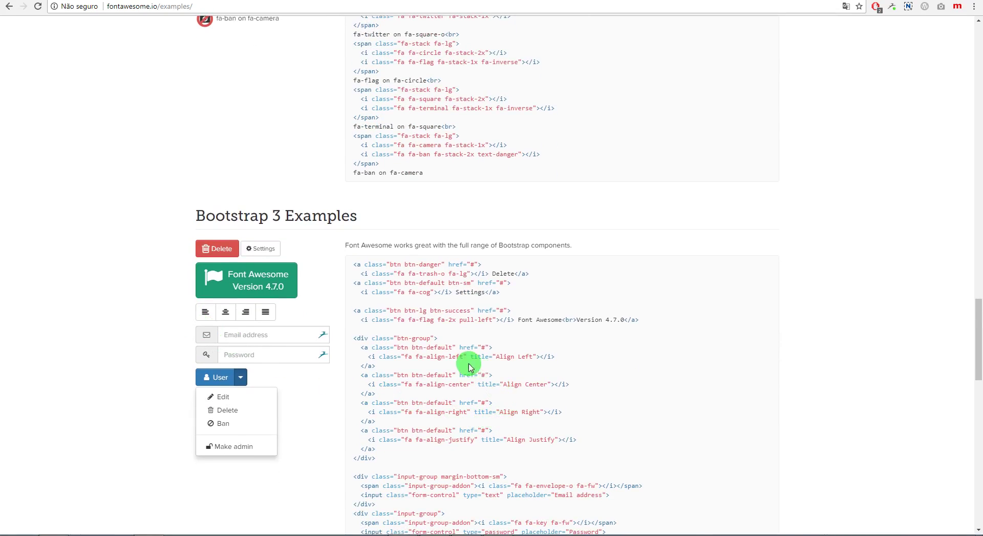
{"action": "scroll", "coordinate": [506, 348], "scroll_direction": "down", "scroll_amount": 8}
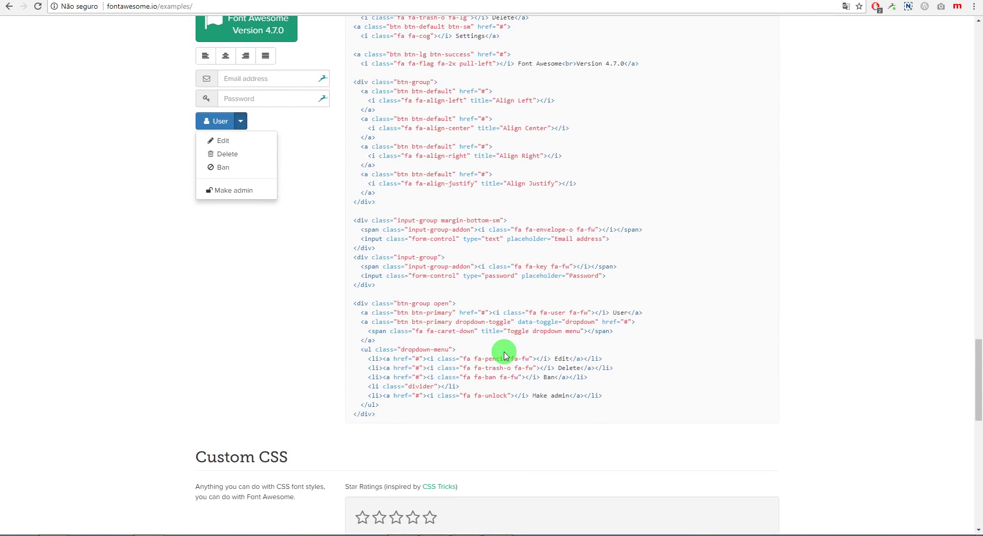
{"action": "scroll", "coordinate": [504, 355], "scroll_direction": "down", "scroll_amount": 2}
{"action": "scroll", "coordinate": [505, 352], "scroll_direction": "down", "scroll_amount": 6}
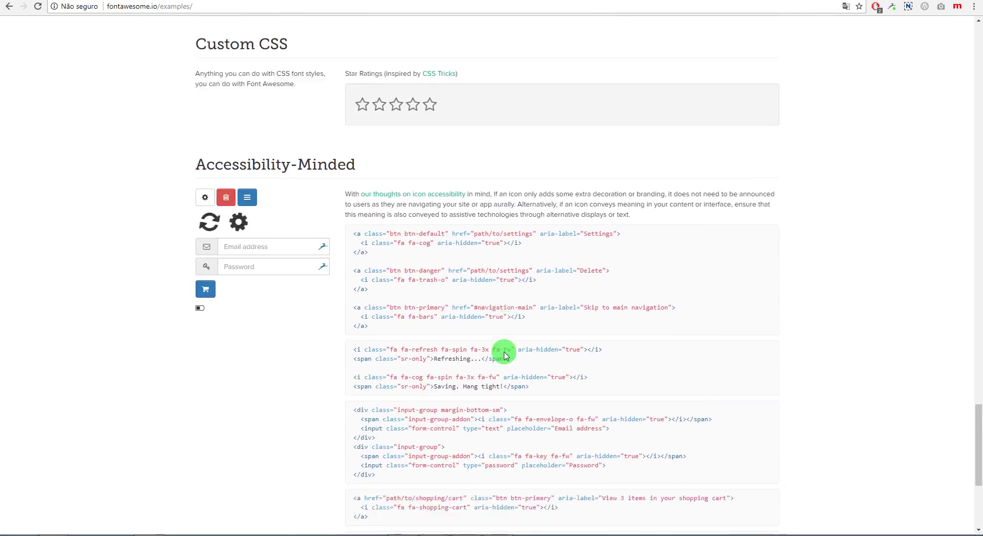
{"action": "scroll", "coordinate": [505, 354], "scroll_direction": "up", "scroll_amount": 9}
{"action": "scroll", "coordinate": [505, 353], "scroll_direction": "up", "scroll_amount": 13}
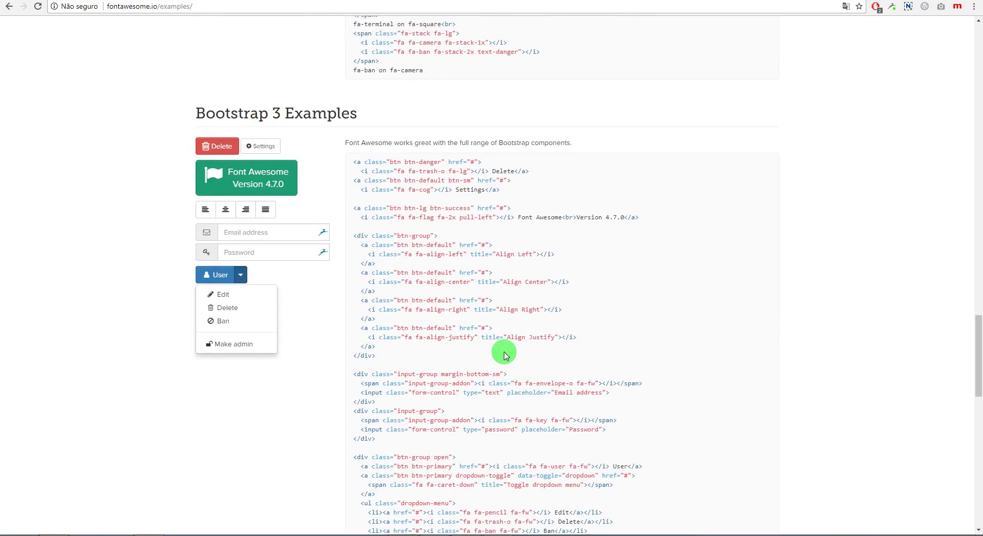
{"action": "scroll", "coordinate": [504, 352], "scroll_direction": "up", "scroll_amount": 13}
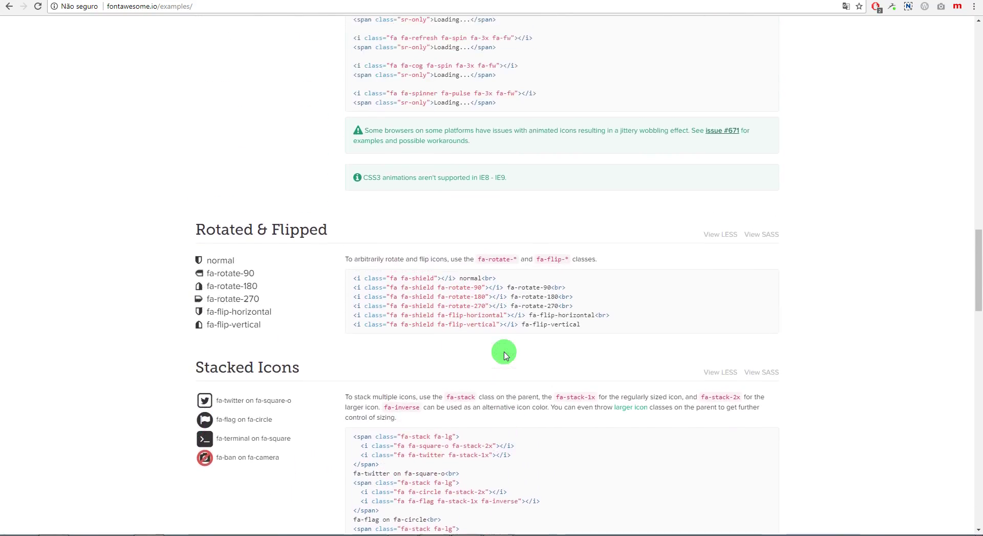
{"action": "scroll", "coordinate": [506, 353], "scroll_direction": "up", "scroll_amount": 2}
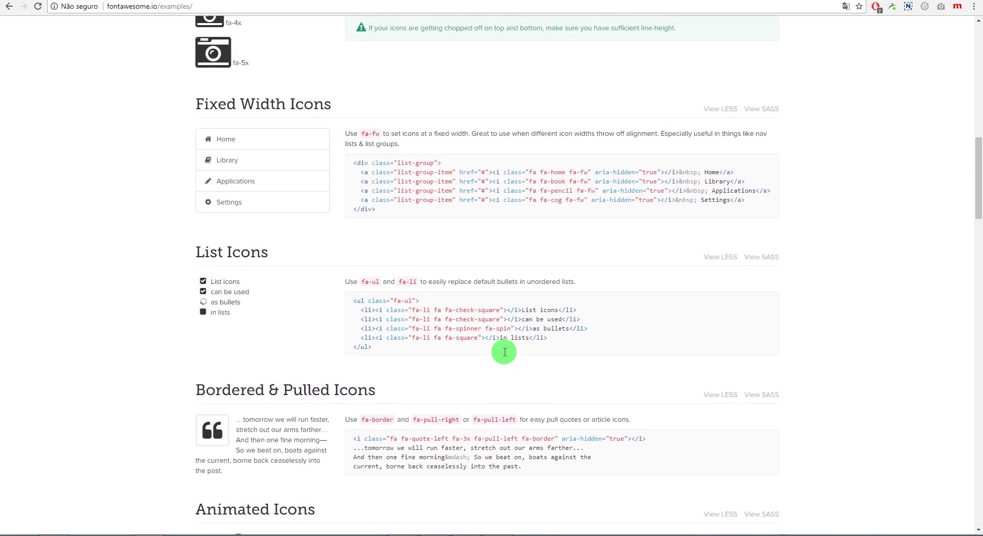
{"action": "scroll", "coordinate": [505, 353], "scroll_direction": "up", "scroll_amount": 6}
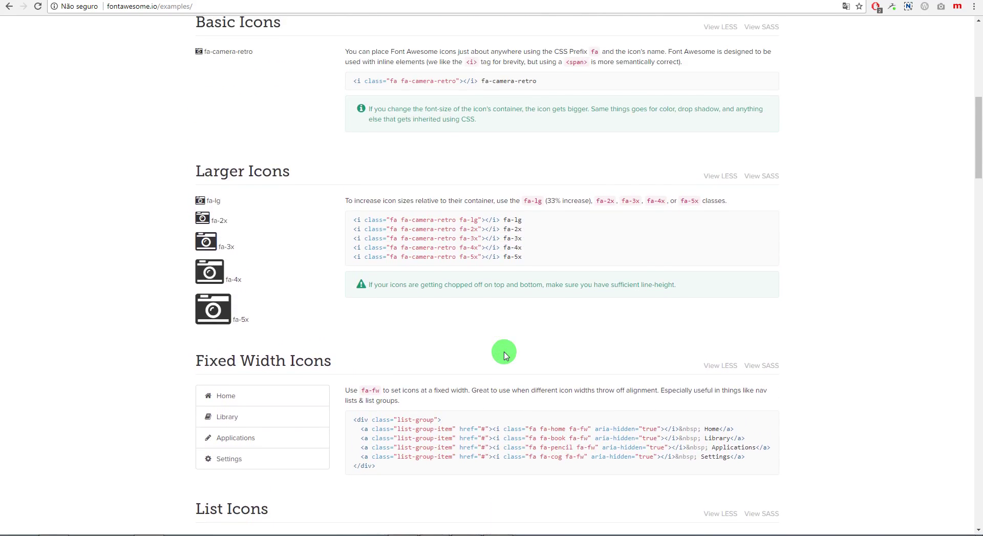
{"action": "scroll", "coordinate": [504, 353], "scroll_direction": "up", "scroll_amount": 3}
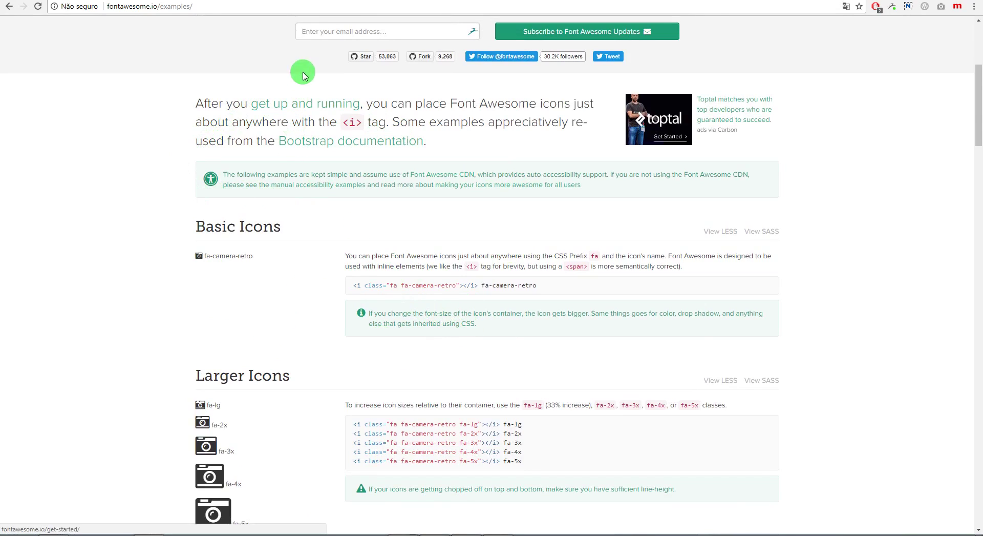
Return to the WordPress menu editor, add style="color:red; " to the Inicio item's icon tag, save the Demo menu and reload the site.
{"action": "left_click", "coordinate": [356, 1]}
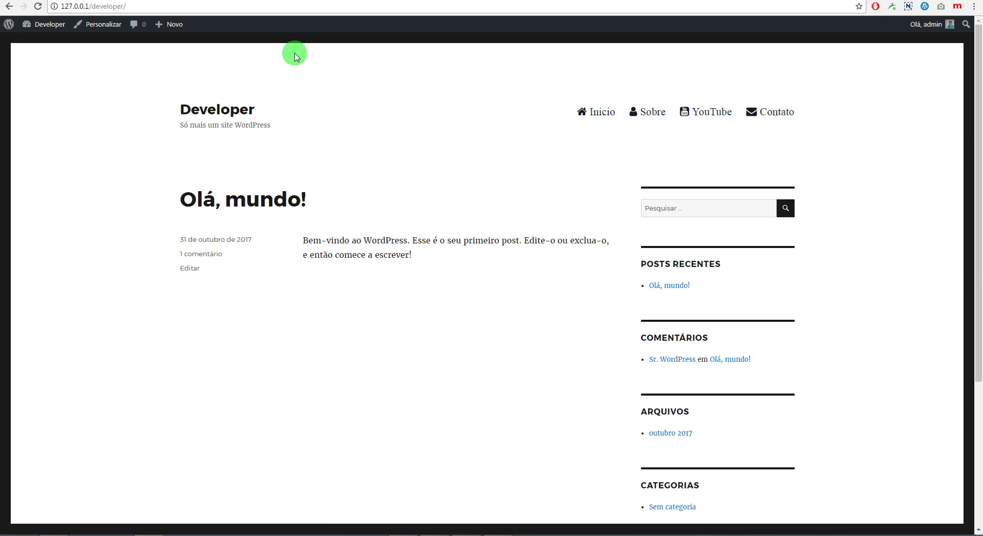
{"action": "key", "text": "ctrl+Tab"}
{"action": "left_click", "coordinate": [315, 134]}
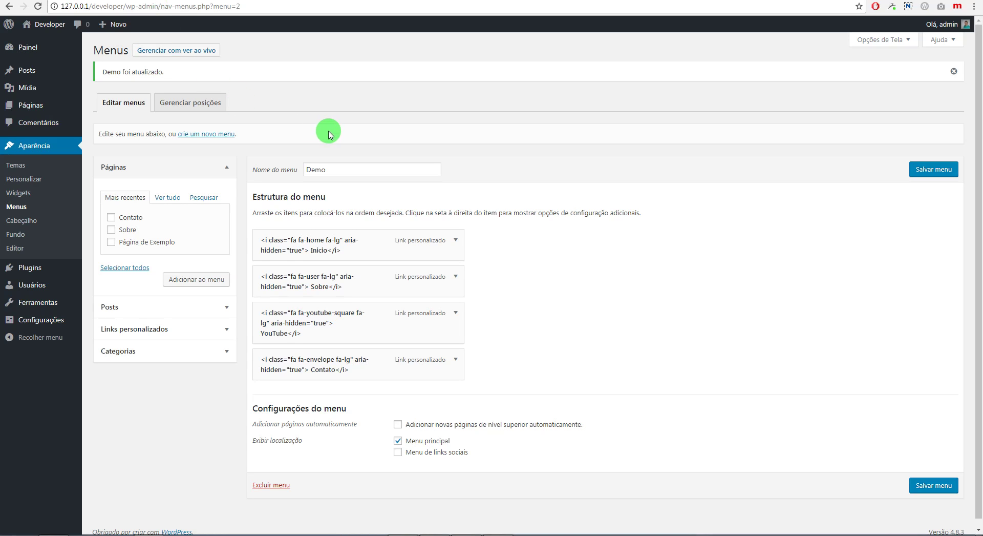
{"action": "left_click", "coordinate": [455, 240]}
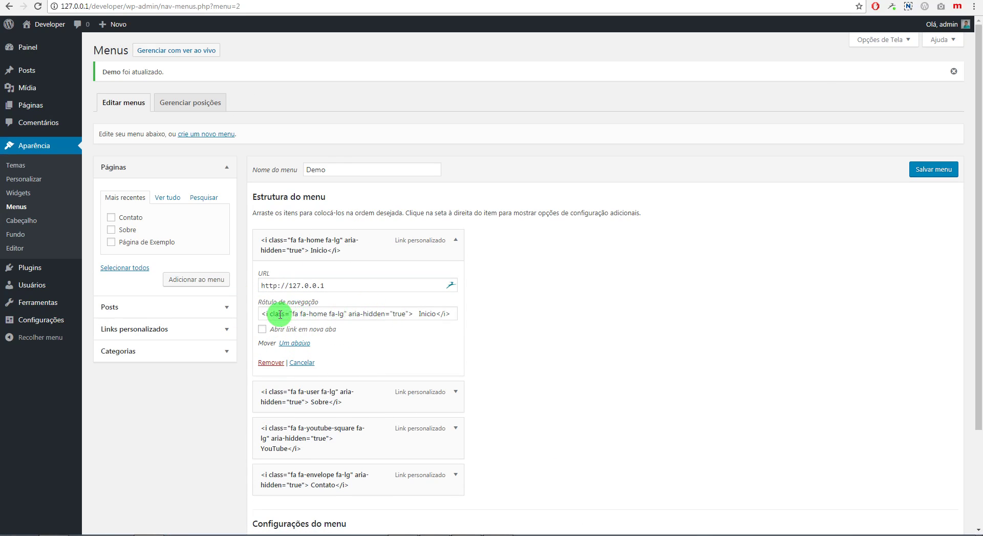
{"action": "type", "text": "style=\""}
{"action": "type", "text": "\" "}
{"action": "type", "text": "color"}
{"action": "type", "text": ":red"}
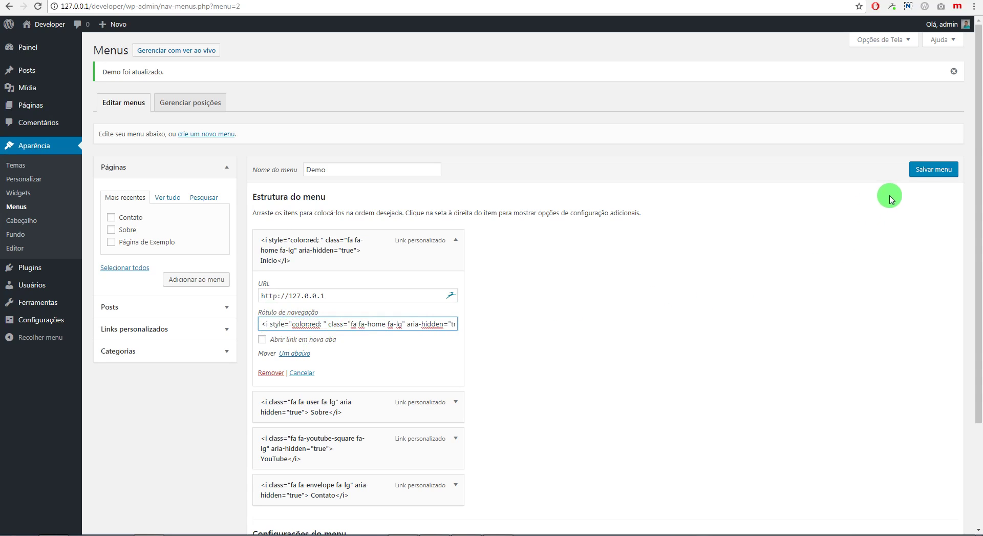
{"action": "left_click", "coordinate": [920, 174]}
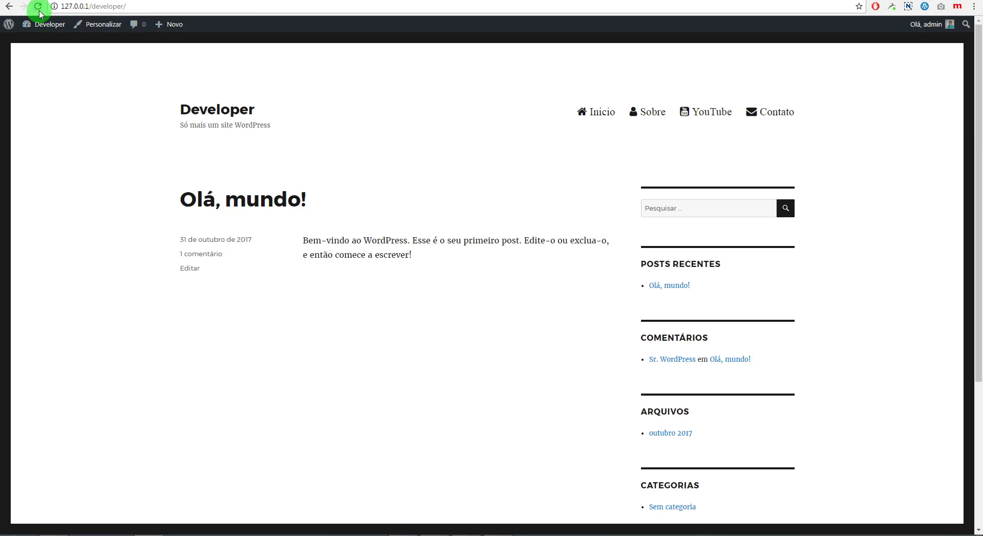
{"action": "left_click", "coordinate": [39, 8]}
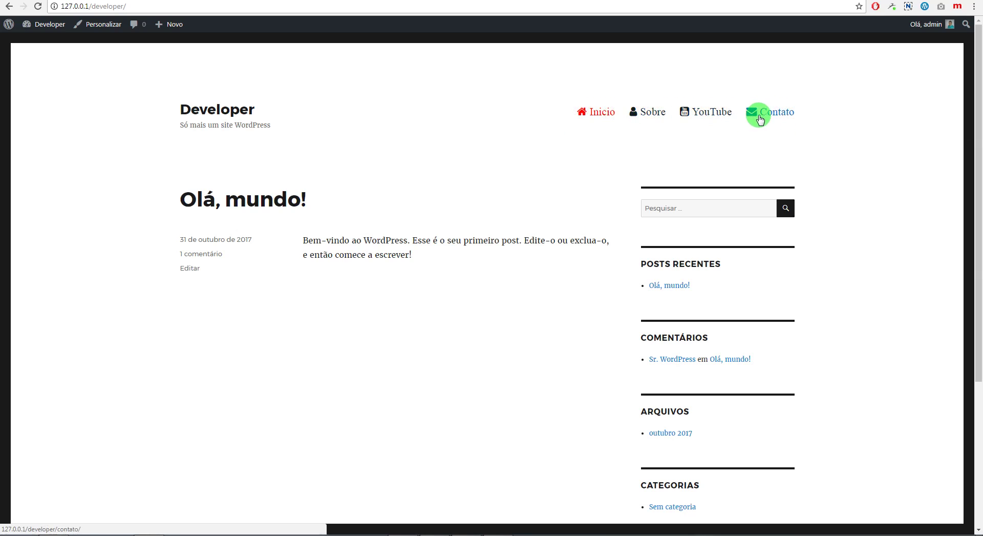
Remove the color:red style from the Inicio item's navigation label, save the Demo menu and reload the site.
{"action": "left_click", "coordinate": [198, 2]}
{"action": "mouse_move", "coordinate": [456, 236]}
{"action": "left_mouse_down"}
{"action": "mouse_move", "coordinate": [430, 277]}
{"action": "mouse_move", "coordinate": [453, 236]}
{"action": "left_mouse_up"}
{"action": "left_click", "coordinate": [453, 236]}
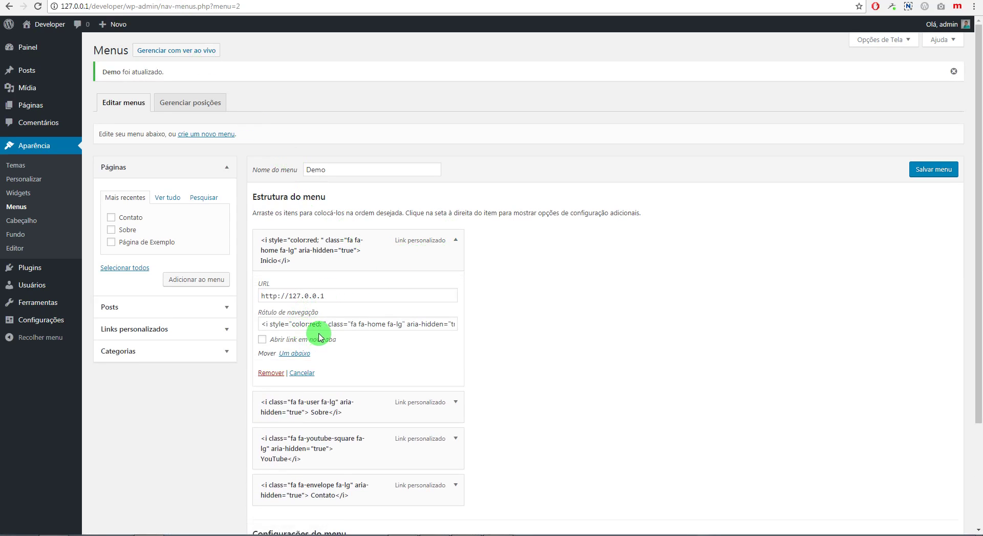
{"action": "left_click_drag", "start_coordinate": [327, 323], "coordinate": [277, 323]}
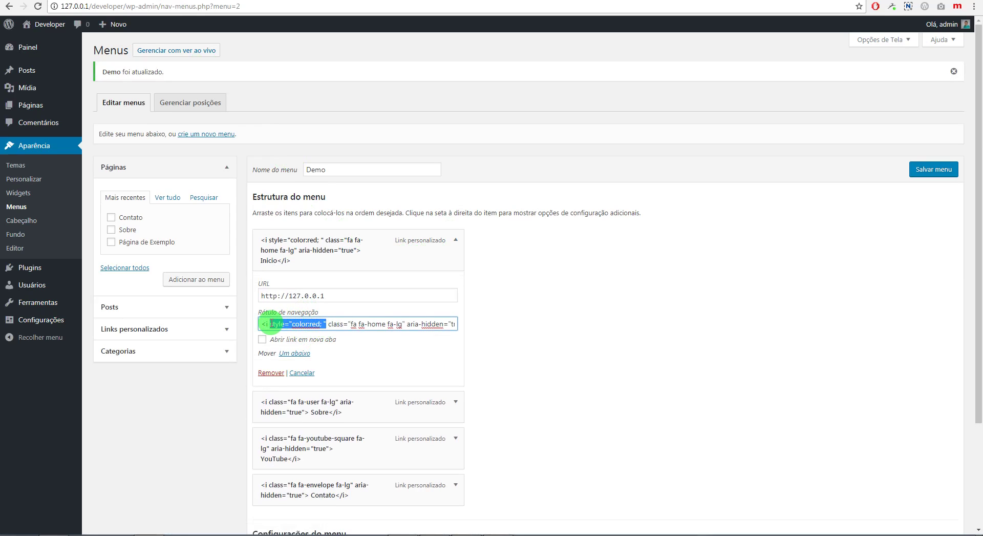
{"action": "key", "text": "BackSpace"}
{"action": "left_click", "coordinate": [926, 169]}
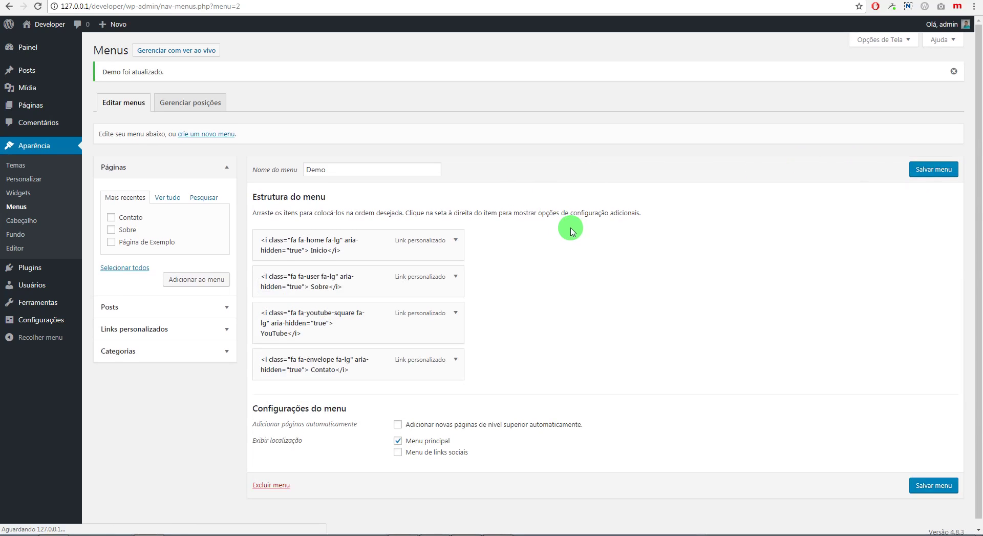
{"action": "left_click", "coordinate": [307, 2]}
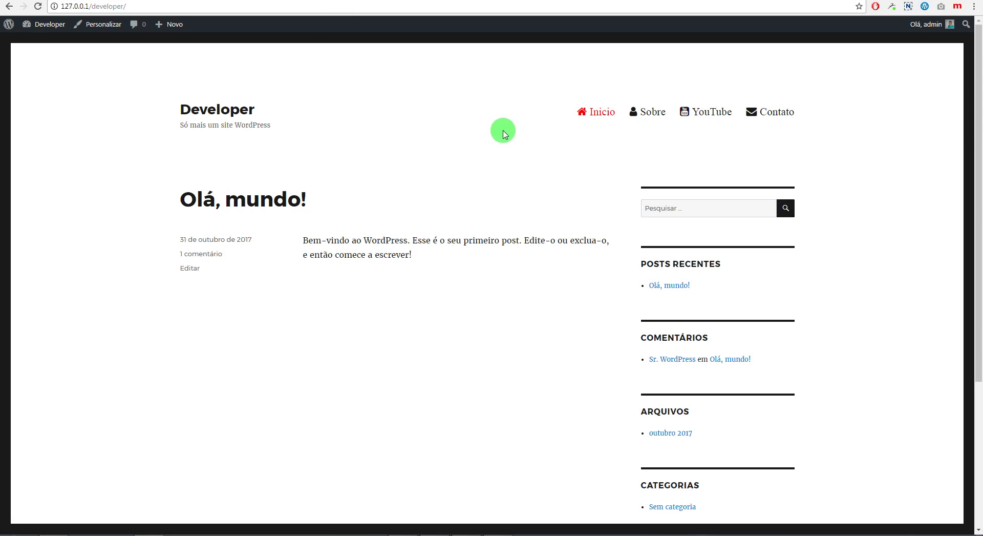
{"action": "left_click", "coordinate": [37, 6]}
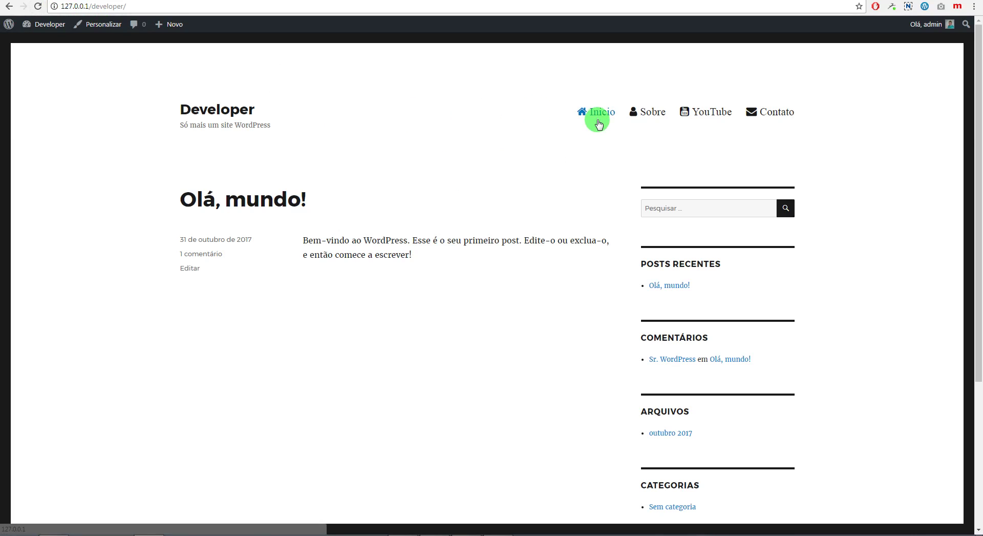
Switch to the Contato page's editor and open its permalink to view the published page.
{"action": "left_click", "coordinate": [532, 1]}
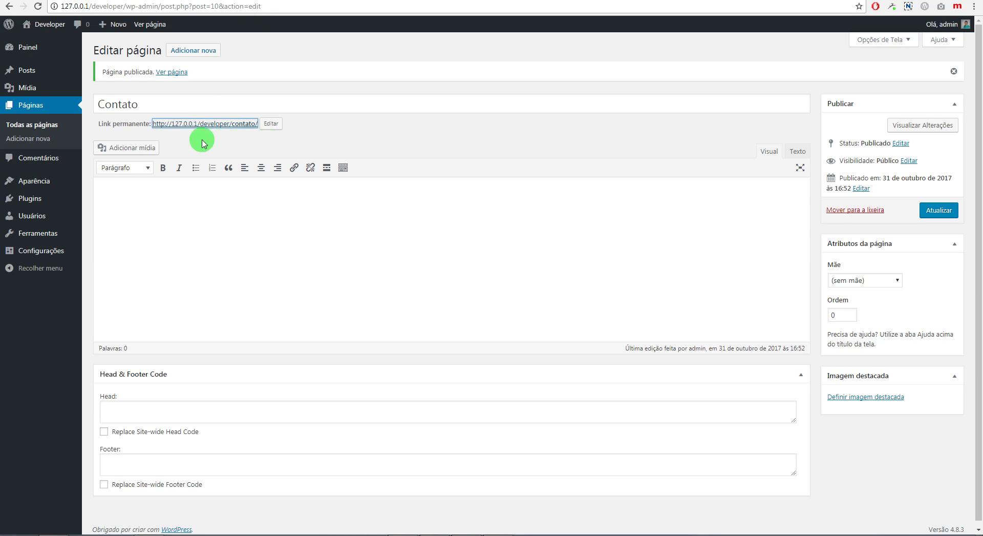
{"action": "right_click", "coordinate": [225, 124]}
{"action": "left_click", "coordinate": [246, 129]}
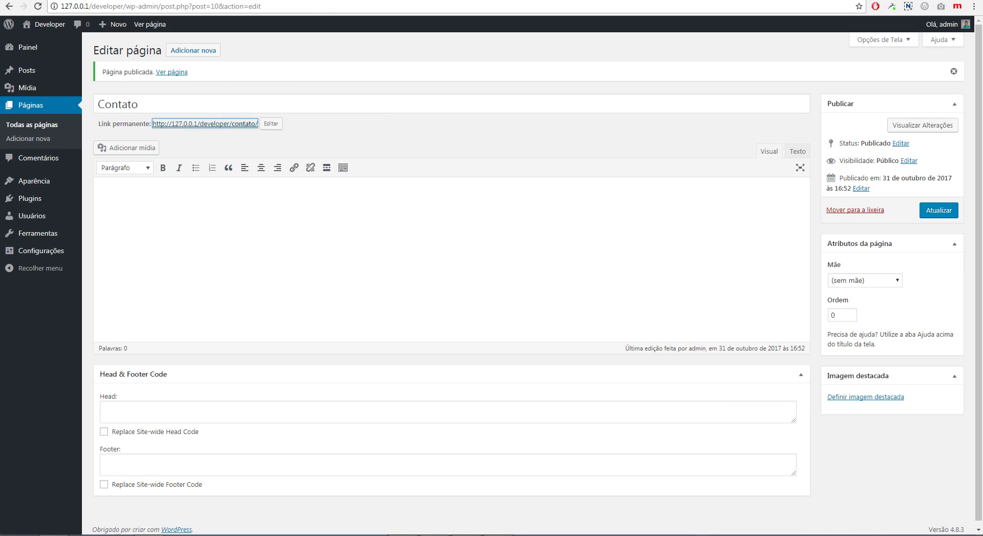
{"action": "left_click_drag", "start_coordinate": [118, 193], "coordinate": [143, 284]}
{"action": "left_click", "coordinate": [332, 228]}
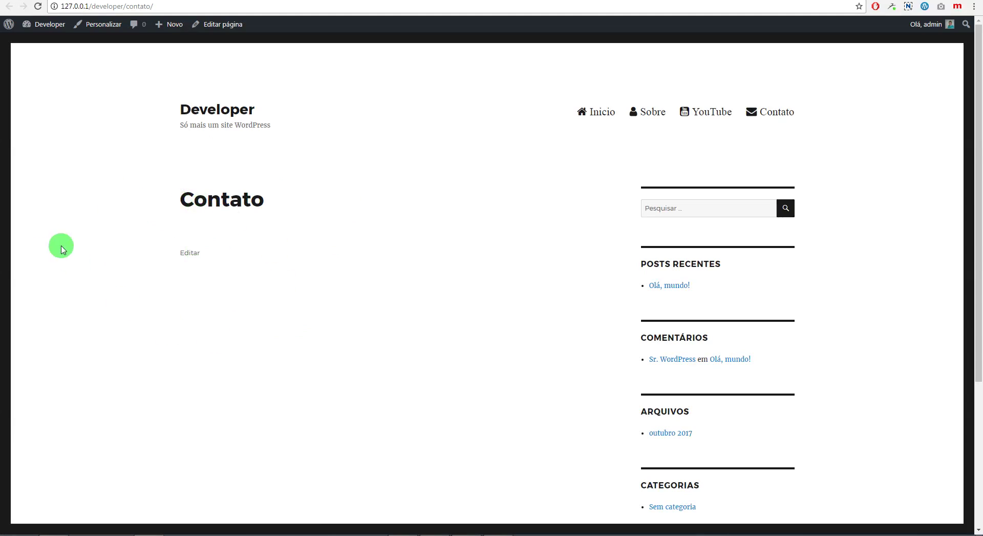